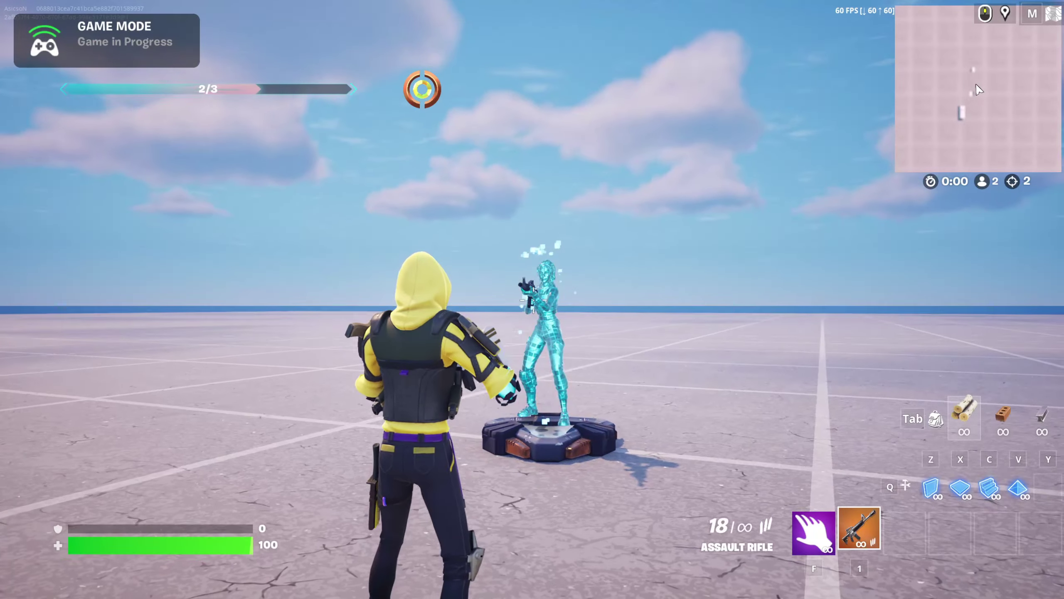
# Step: Shoot the opposing player in the running game to try out the elimination progress bar
pyautogui.click(534, 299)
pyautogui.click(533, 300)
pyautogui.press('w')
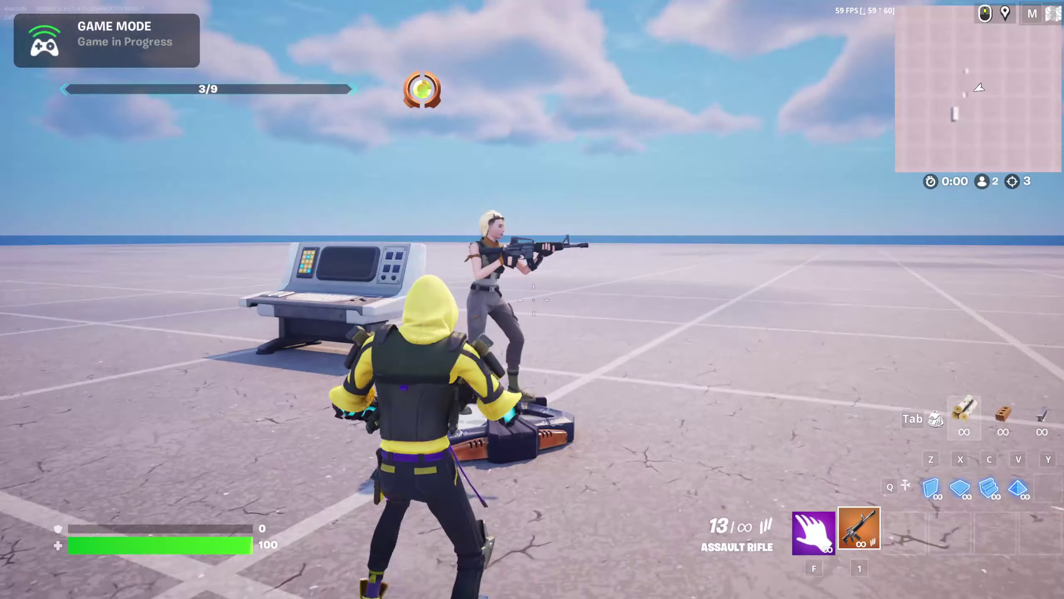
pyautogui.click(534, 299)
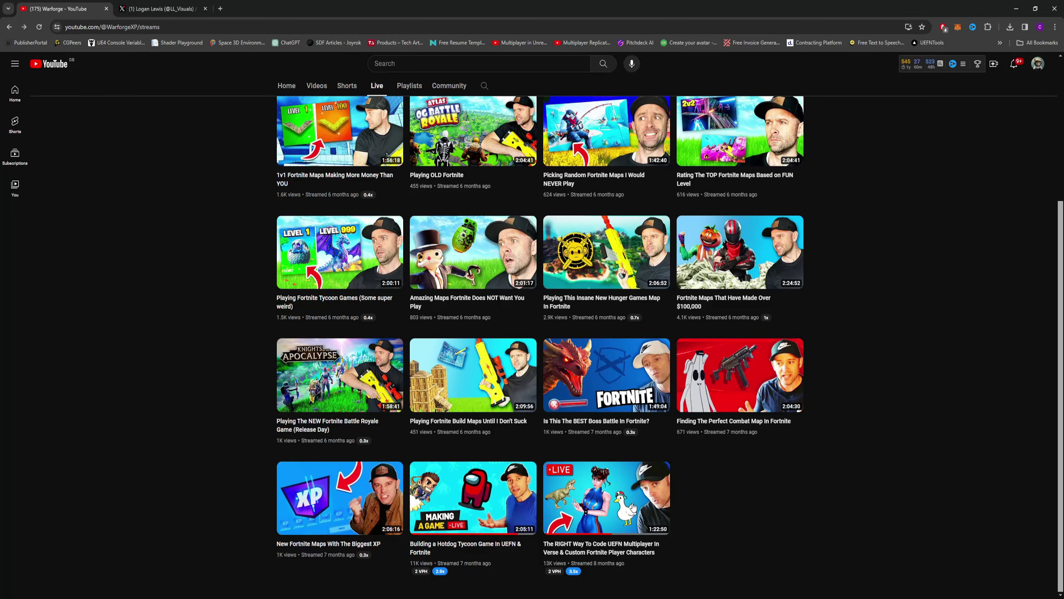
pyautogui.moveTo(634, 509)
pyautogui.hotkey('ctrl', 'Tab')
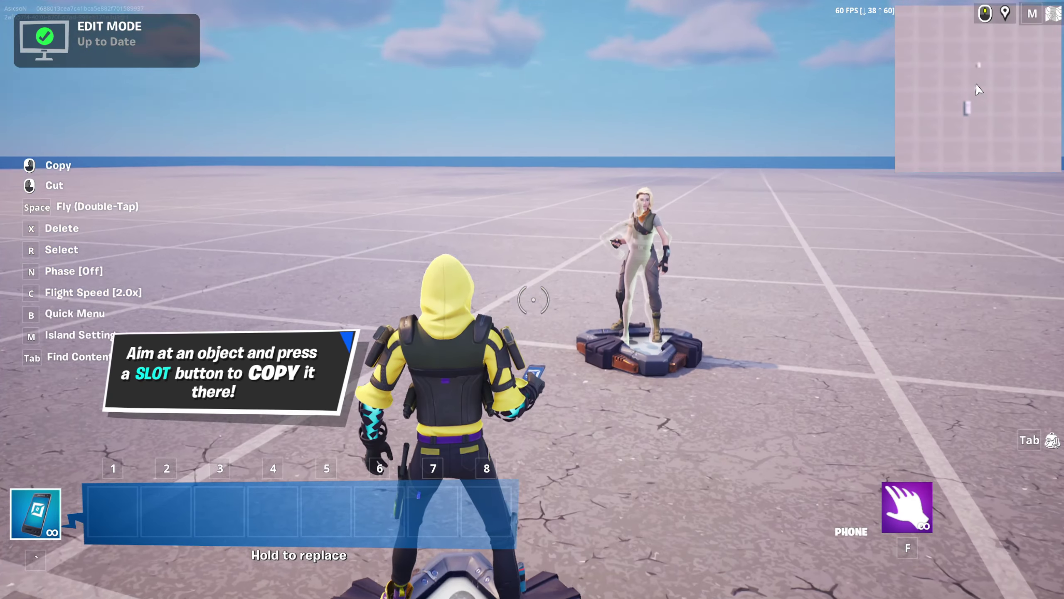
# Step: Start the game from edit mode and shoot the opposing player to check the elimination progress
pyautogui.press('Escape')
pyautogui.click(913, 326)
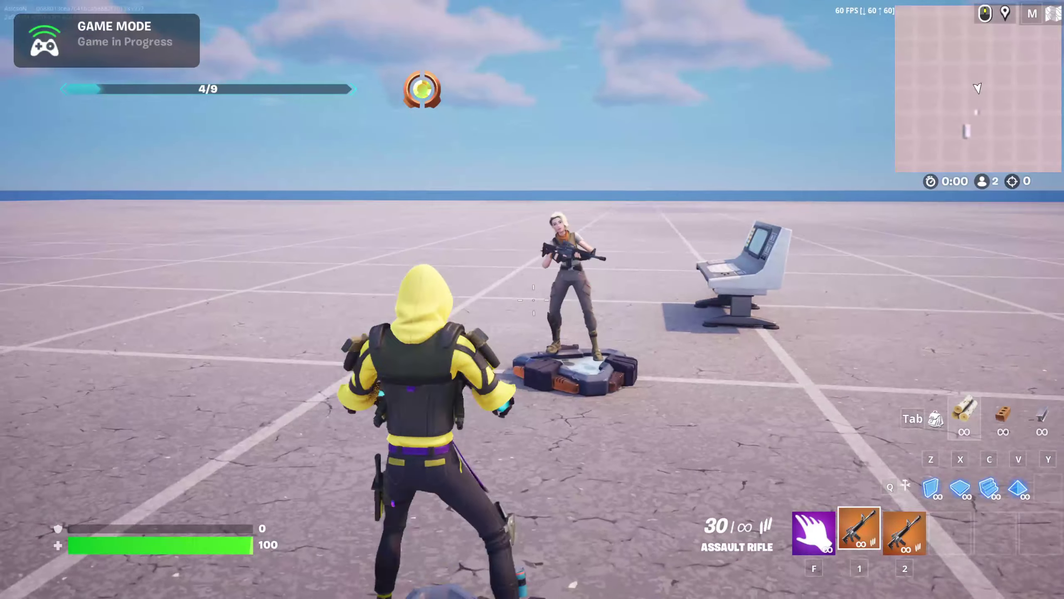
pyautogui.click(533, 300)
pyautogui.click(534, 300)
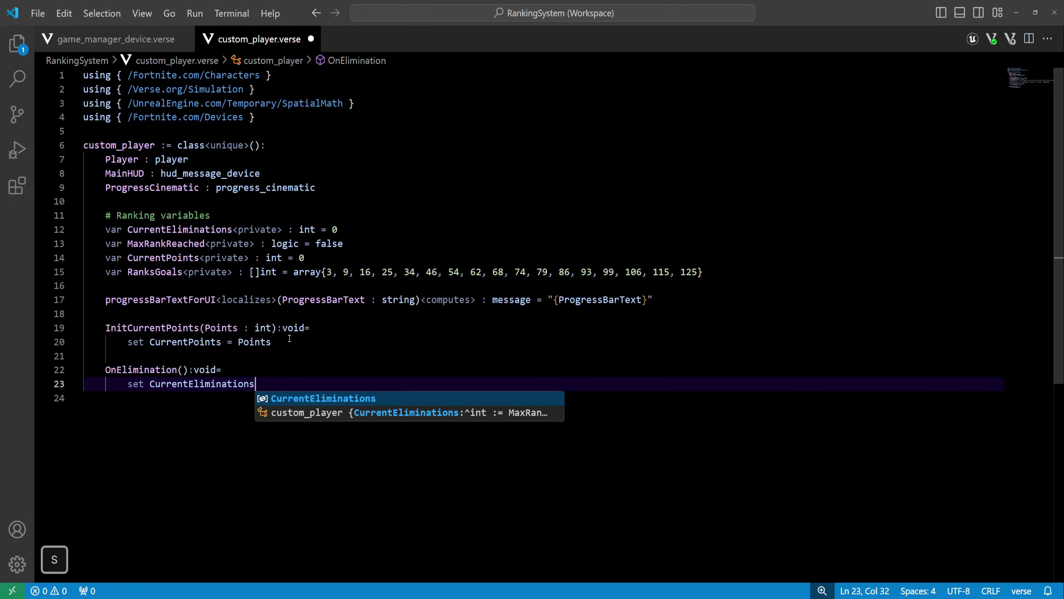
# Step: Complete the CurrentEliminations line in OnElimination with += 1 and begin another set statement below it
pyautogui.write('+= 1')
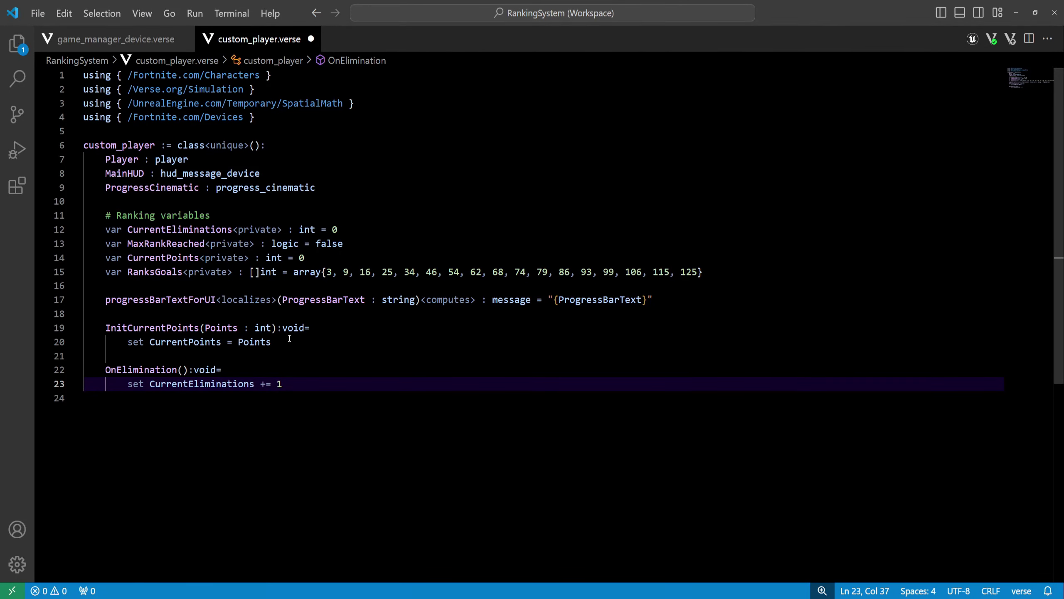
pyautogui.press('Return')
pyautogui.write('set')
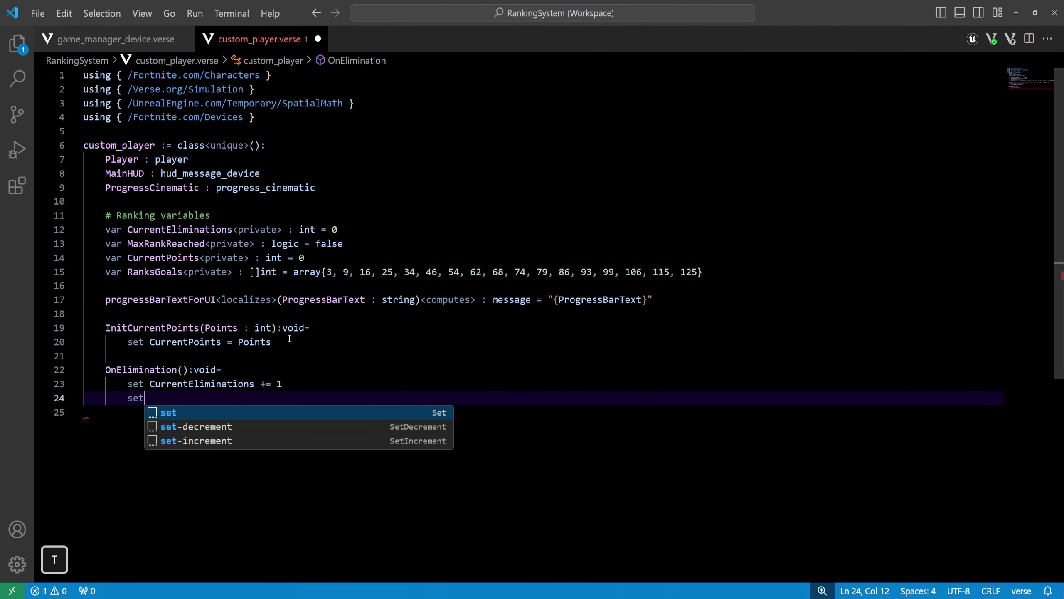
pyautogui.moveTo(106, 327); pyautogui.dragTo(289, 339)
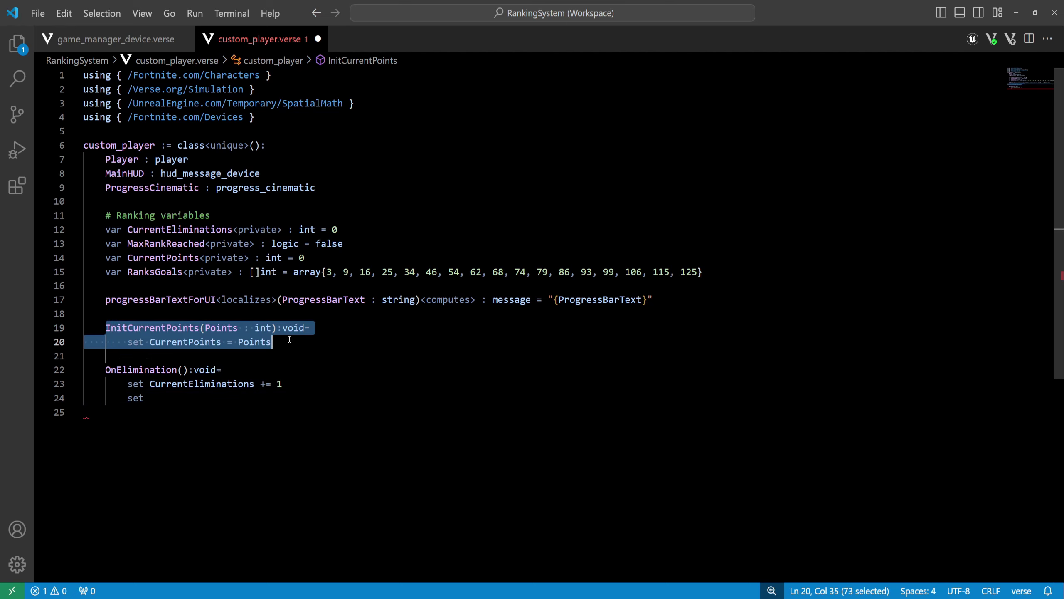
pyautogui.click(289, 339)
pyautogui.moveTo(188, 384); pyautogui.dragTo(248, 383)
pyautogui.moveTo(172, 341); pyautogui.dragTo(176, 342)
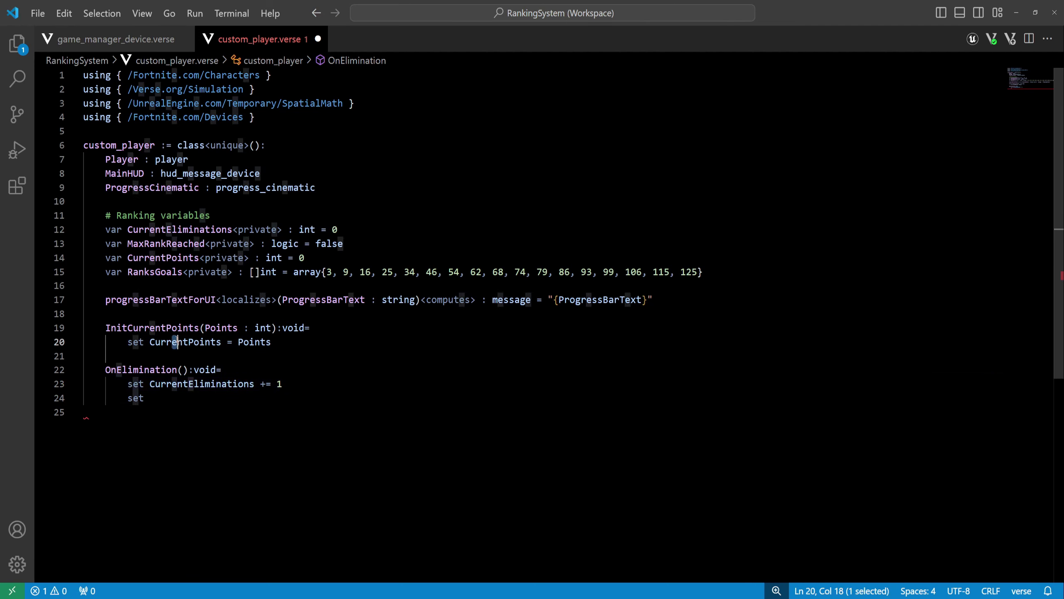
pyautogui.moveTo(261, 384); pyautogui.dragTo(282, 384)
pyautogui.click(232, 384)
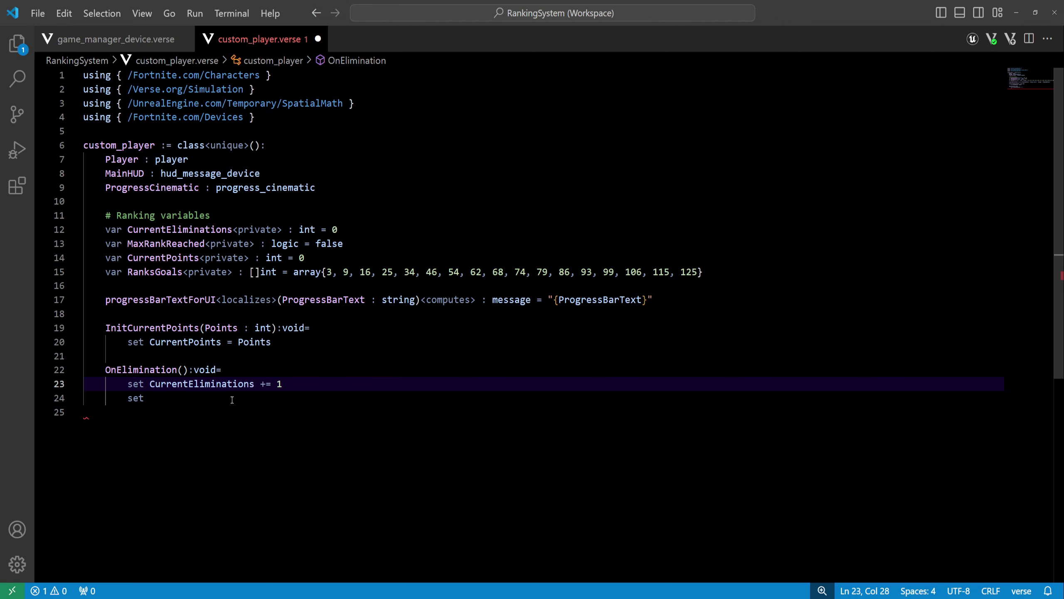
# Step: Complete the second set statement in OnElimination as CurrentPoints += 1 and save custom_player.verse
pyautogui.click(232, 398)
pyautogui.write('CurrentPoints += 1')
pyautogui.press('Return')
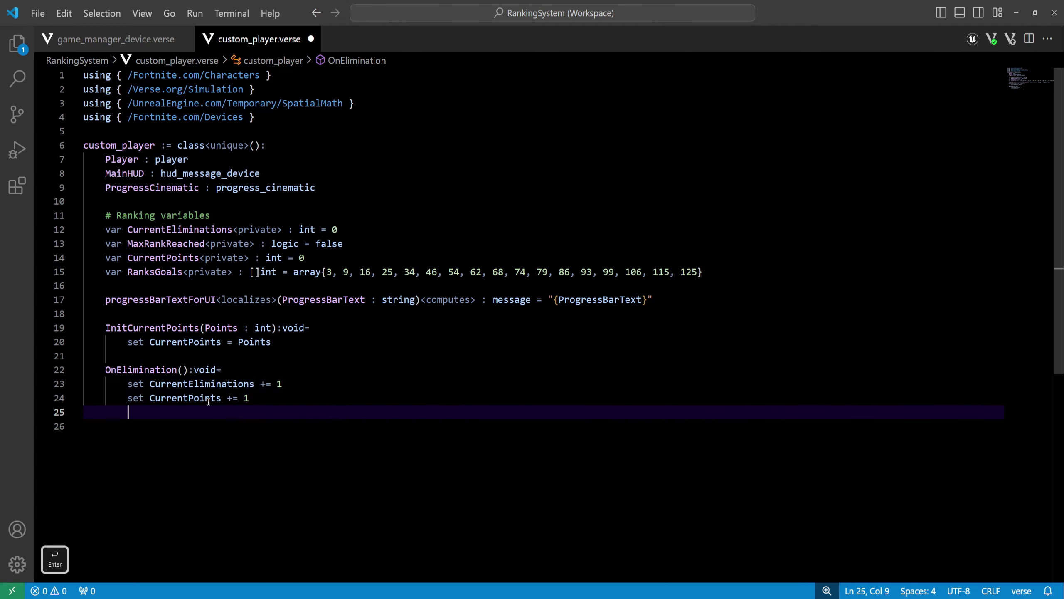
pyautogui.hotkey('ctrl', 's')
# Step: In game_manager_device.verse, replace the block: placeholder in UpdateEliminations with Print("Elimination Happened")
pyautogui.click(122, 39)
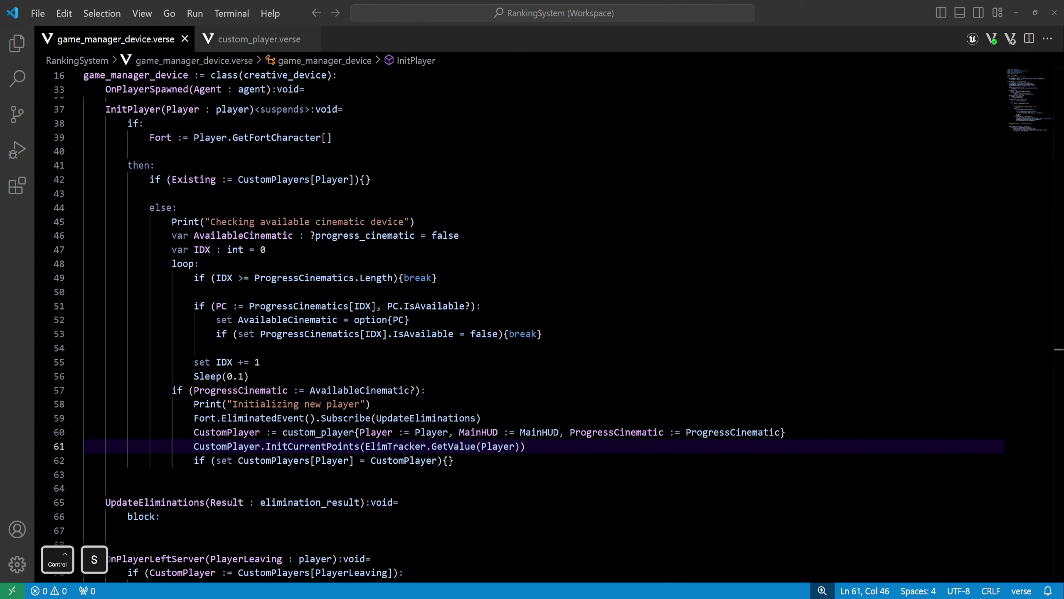
pyautogui.scroll(-4, 146, 353)
pyautogui.moveTo(128, 366); pyautogui.dragTo(161, 366)
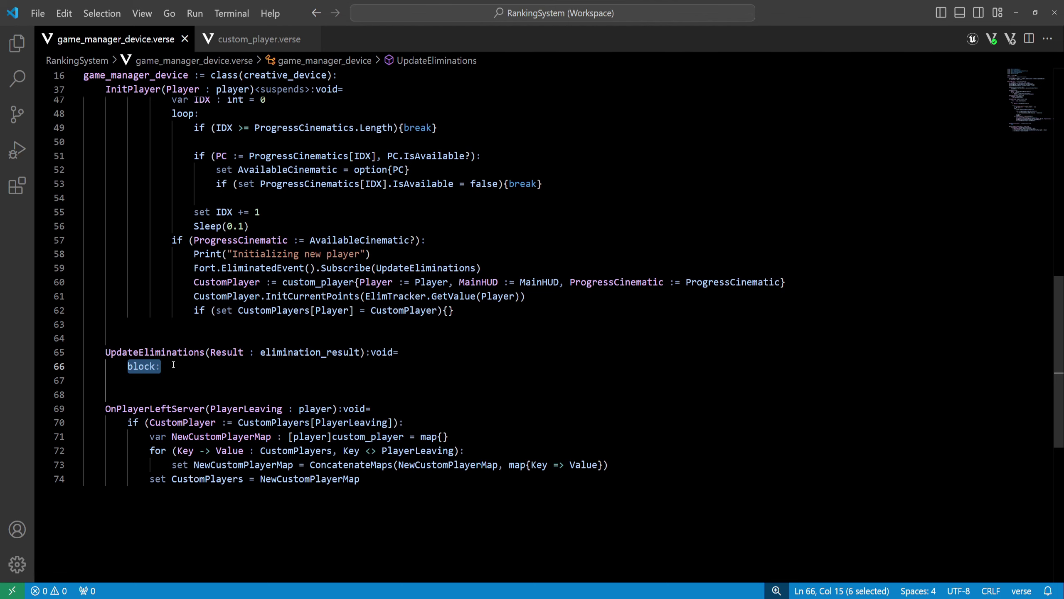
pyautogui.press('BackSpace')
pyautogui.write('Print("Eli')
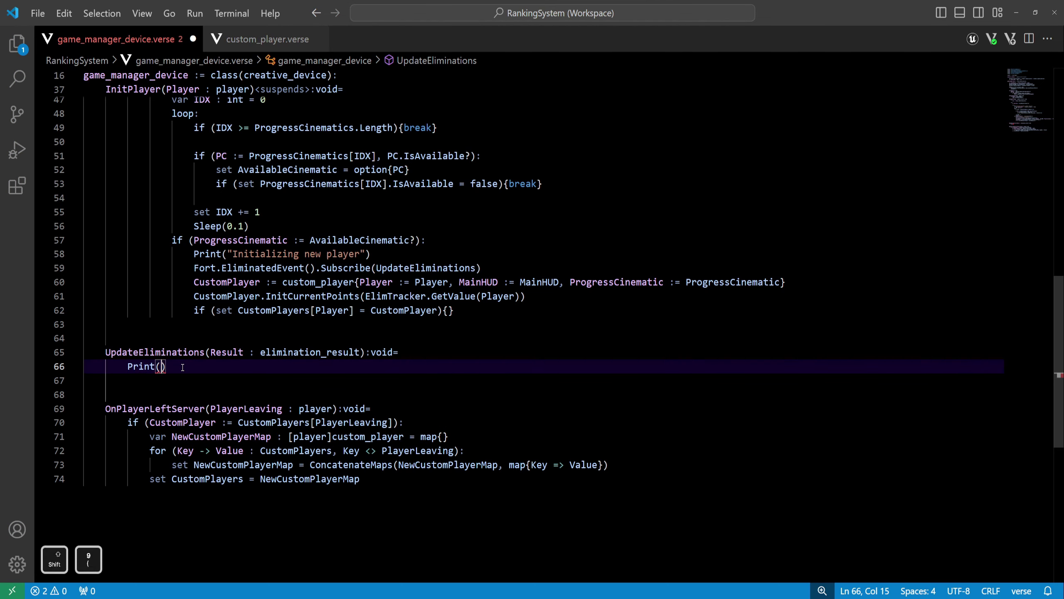
pyautogui.write('mination Happened')
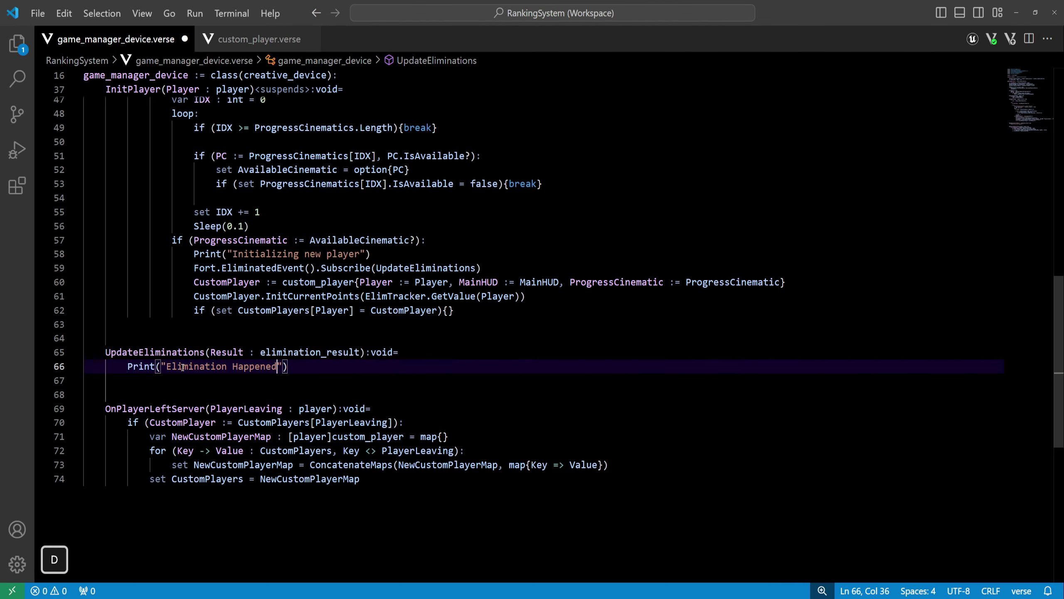
pyautogui.press('End')
# Step: Below the Print call, add an if: block and begin its Eliminator assignment with Eliminator := Result.Eliminating
pyautogui.press('Return')
pyautogui.write('if:')
pyautogui.press('Return')
pyautogui.write('Eliminator := ')
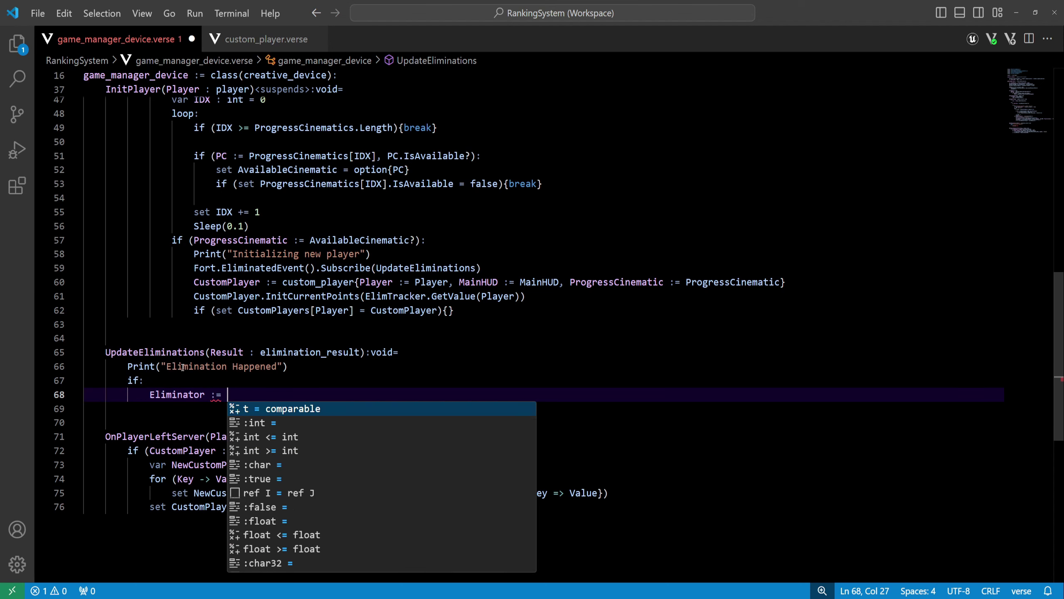
pyautogui.write('Result.')
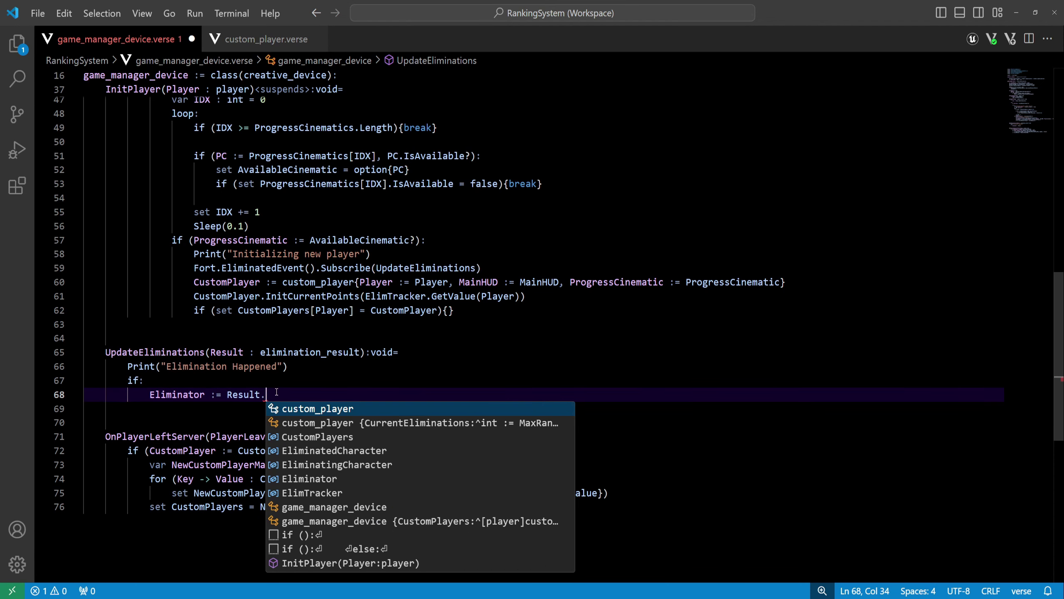
pyautogui.write('Eliminating')
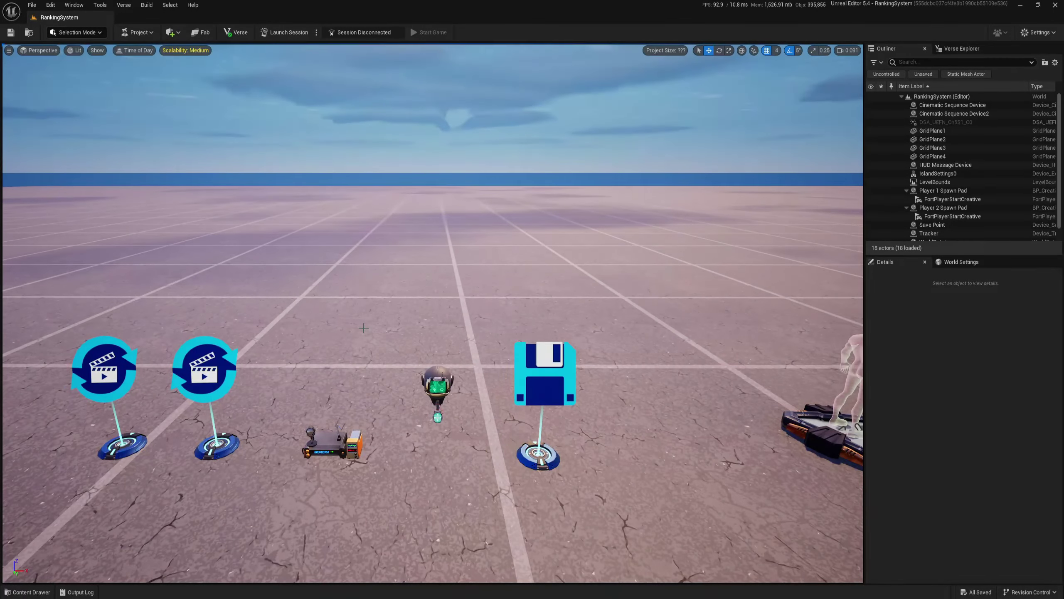
# Step: In the Unreal Editor, select the Save Point device and review its save and scoreboard stat options
pyautogui.click(538, 371)
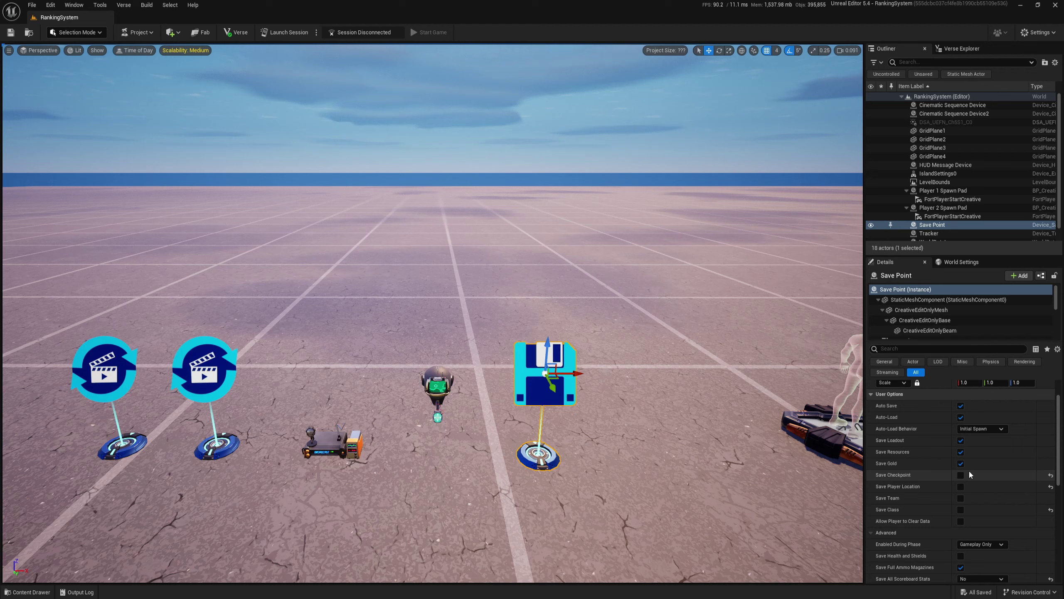
pyautogui.scroll(-4, 960, 461)
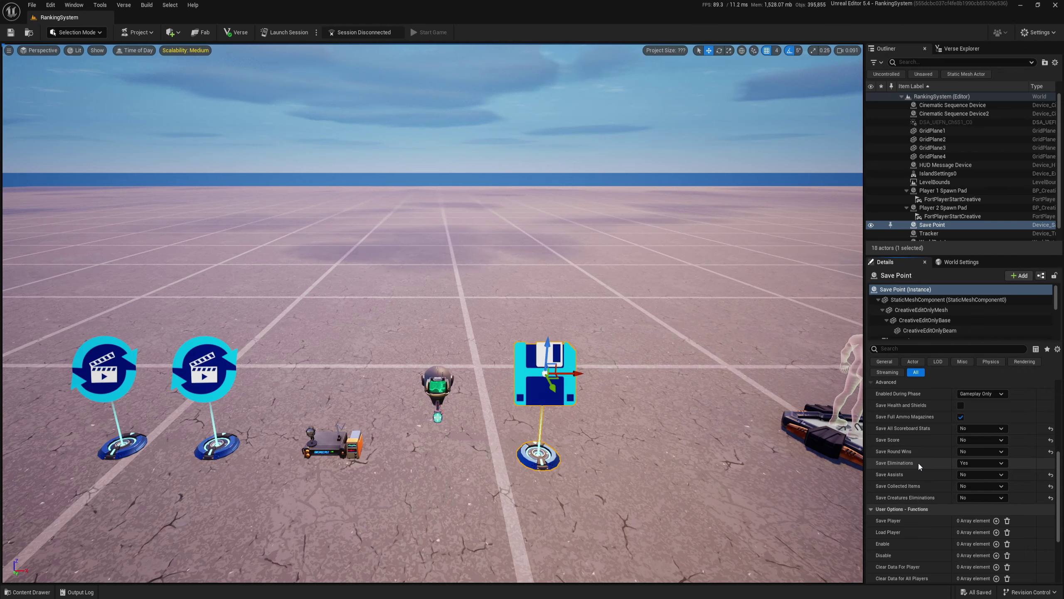
pyautogui.scroll(5, 918, 462)
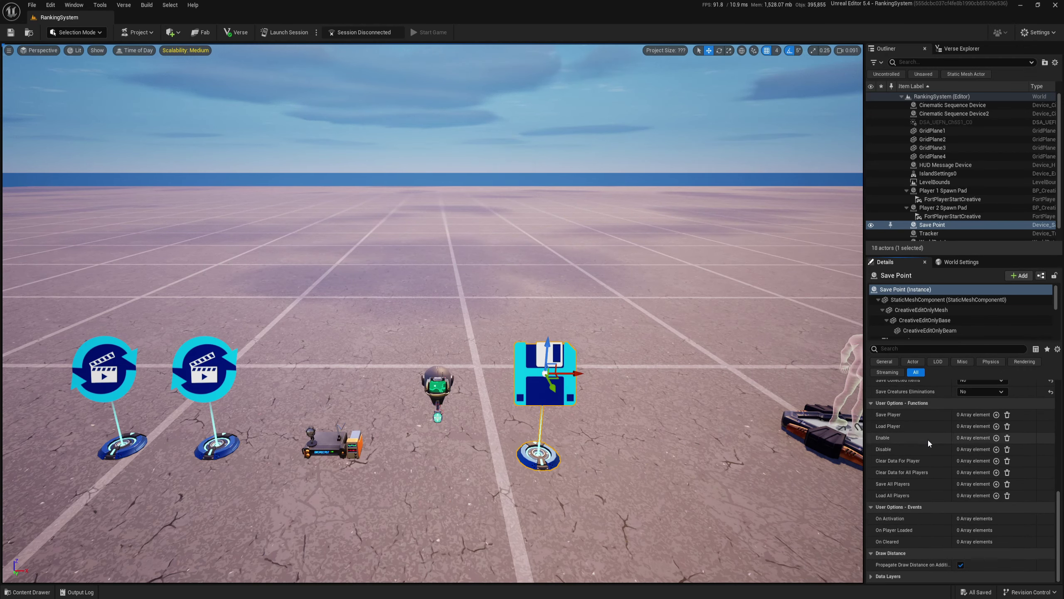
# Step: Select the Tracker device and examine its tracked stat, target value, assignment, target-reached and HUD display options
pyautogui.click(929, 233)
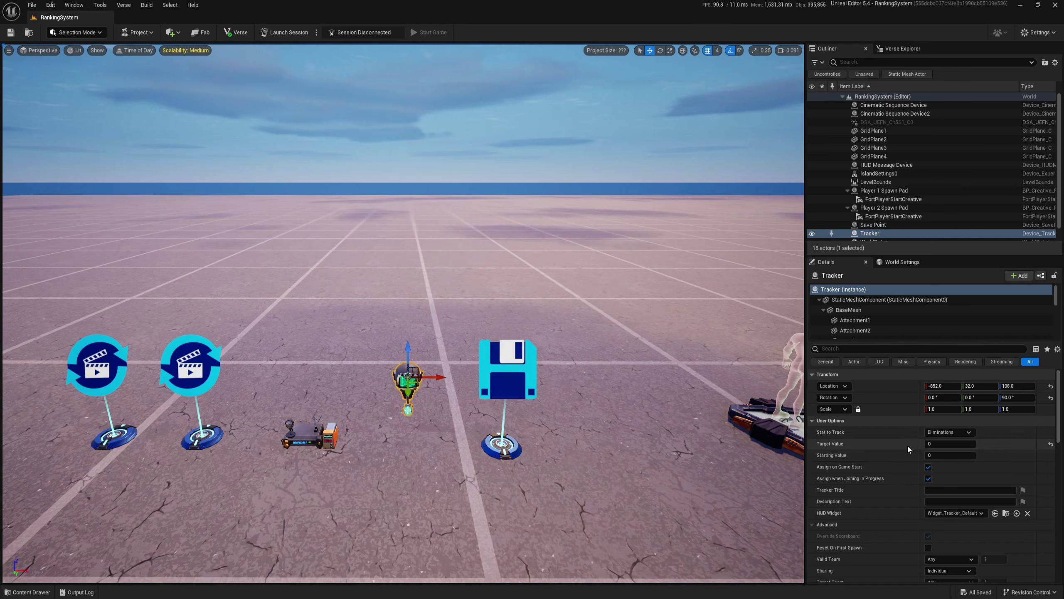
pyautogui.scroll(-1, 907, 444)
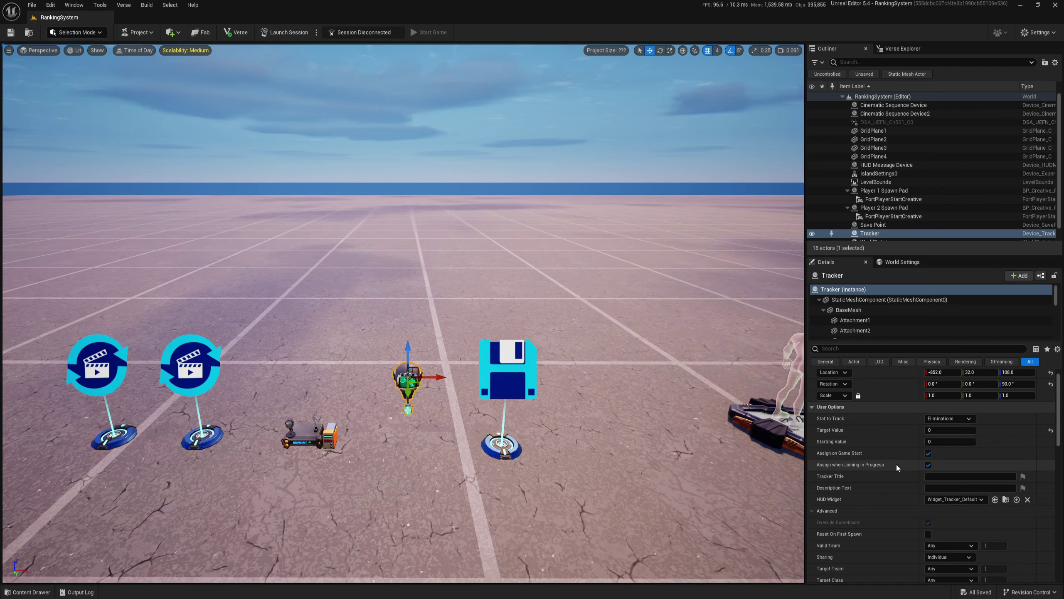
pyautogui.scroll(-1, 896, 463)
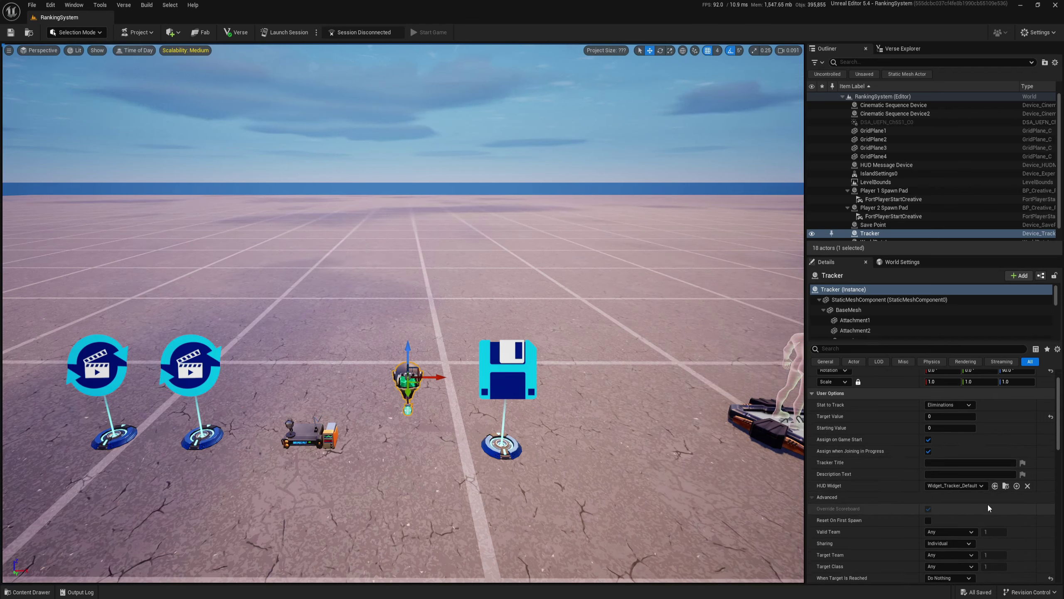
pyautogui.scroll(-3, 885, 480)
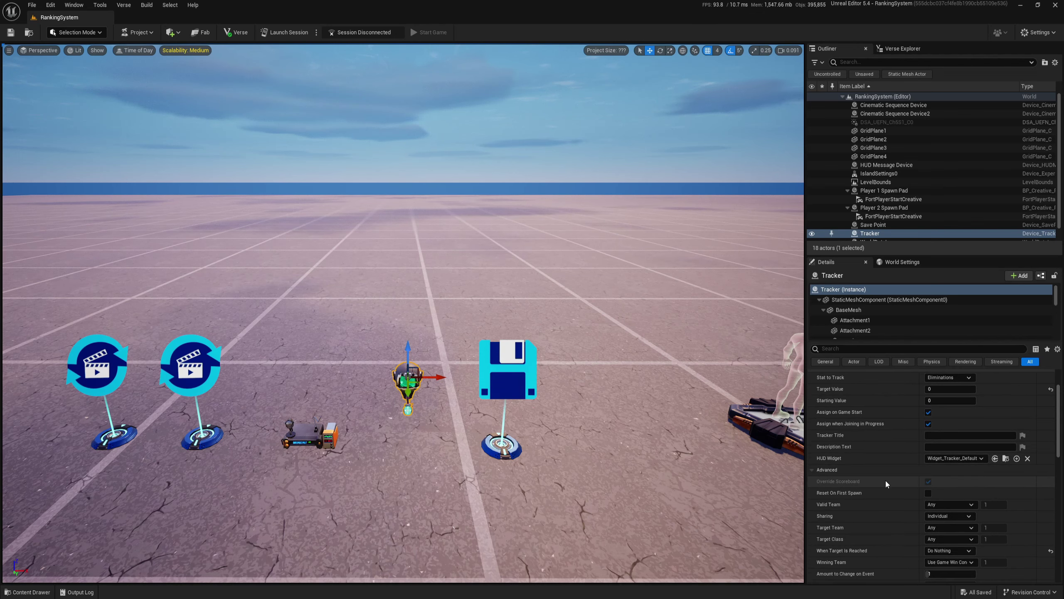
pyautogui.scroll(-2, 889, 479)
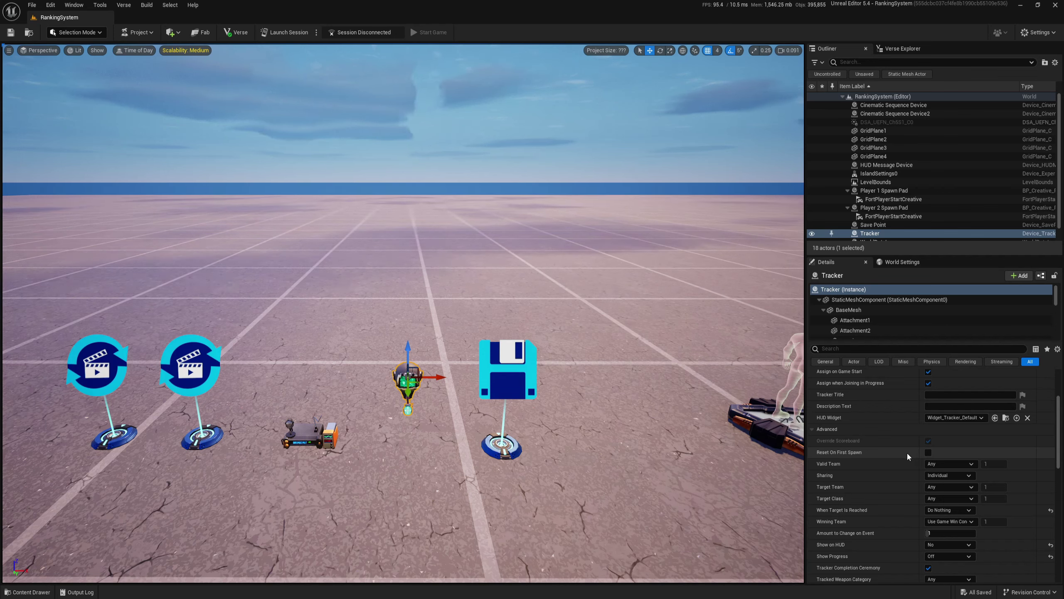
pyautogui.scroll(-2, 906, 452)
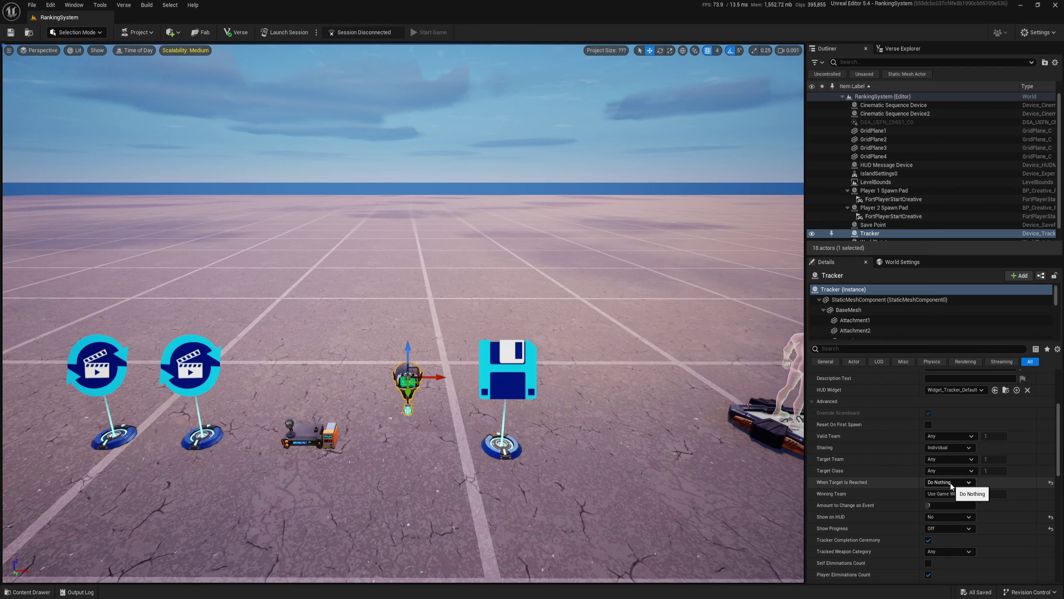
pyautogui.scroll(-1, 951, 485)
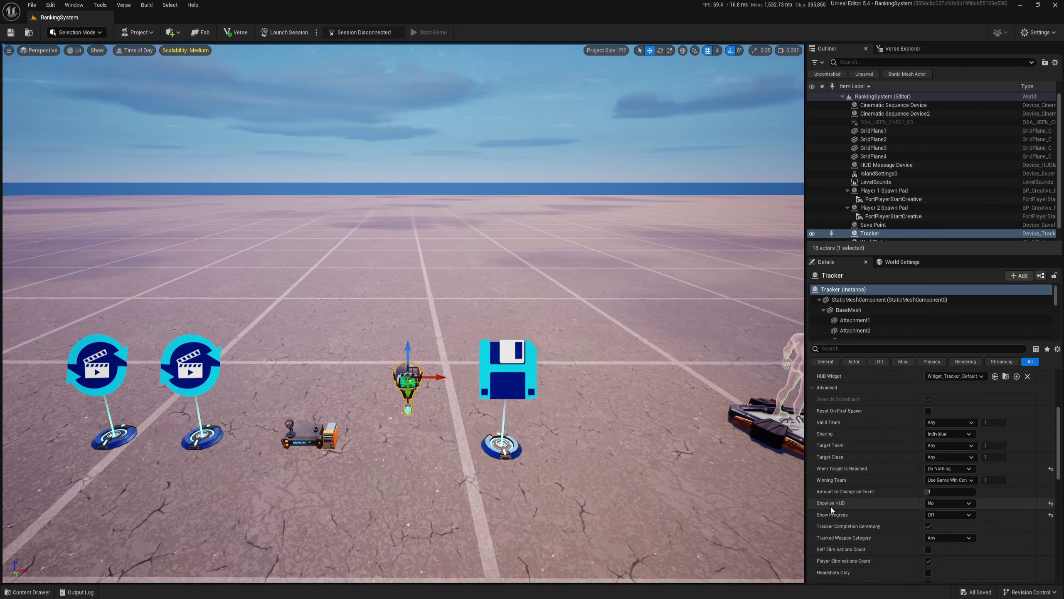
pyautogui.click(945, 516)
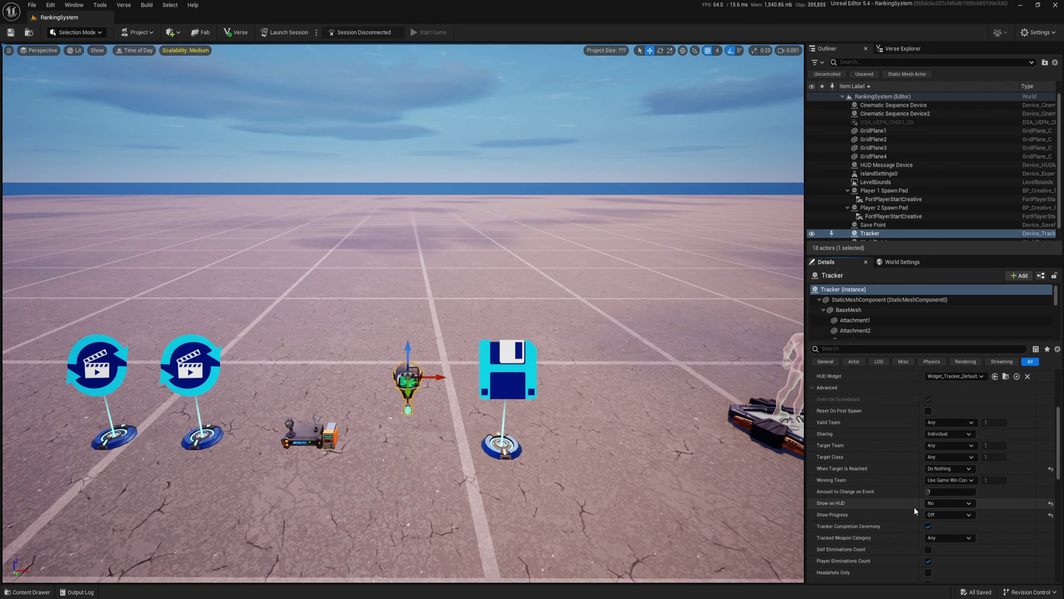
# Step: Examine the Tracker's persistence, auto-save, auto-load and conflict resolution options
pyautogui.scroll(-5, 903, 470)
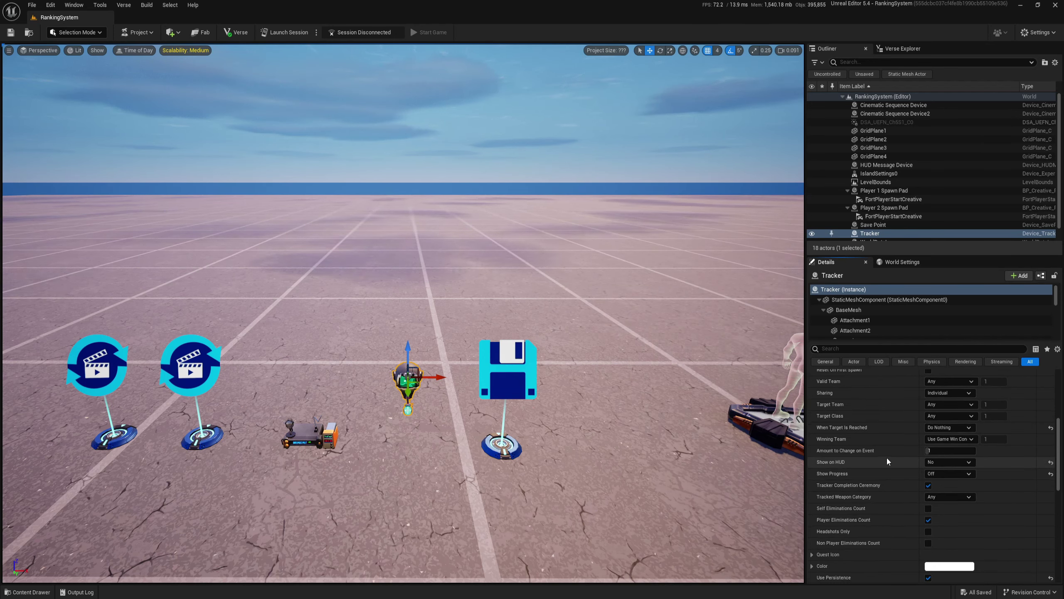
pyautogui.scroll(-1, 892, 526)
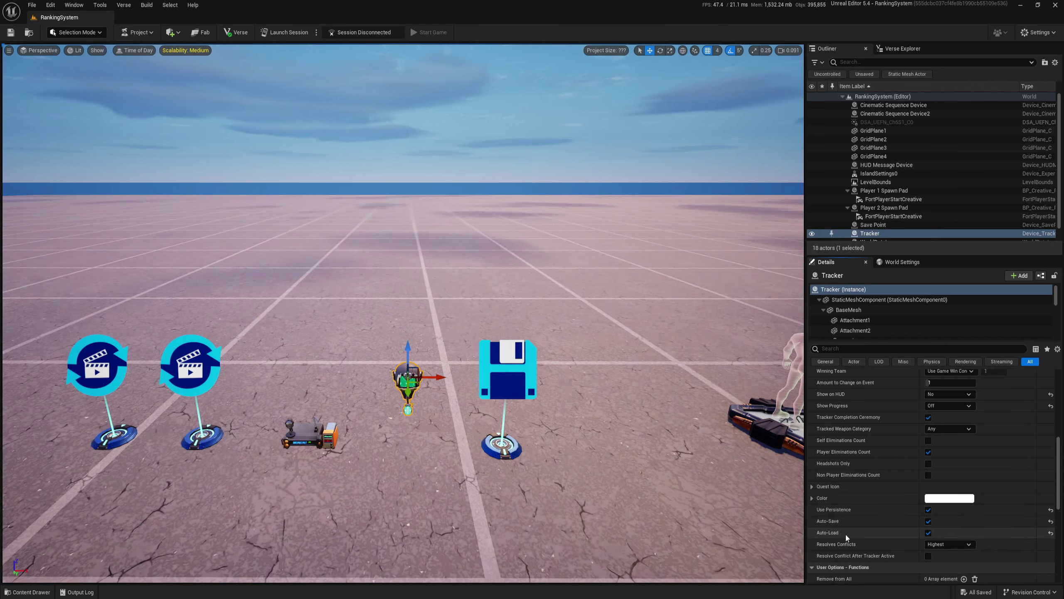
pyautogui.scroll(-1, 846, 534)
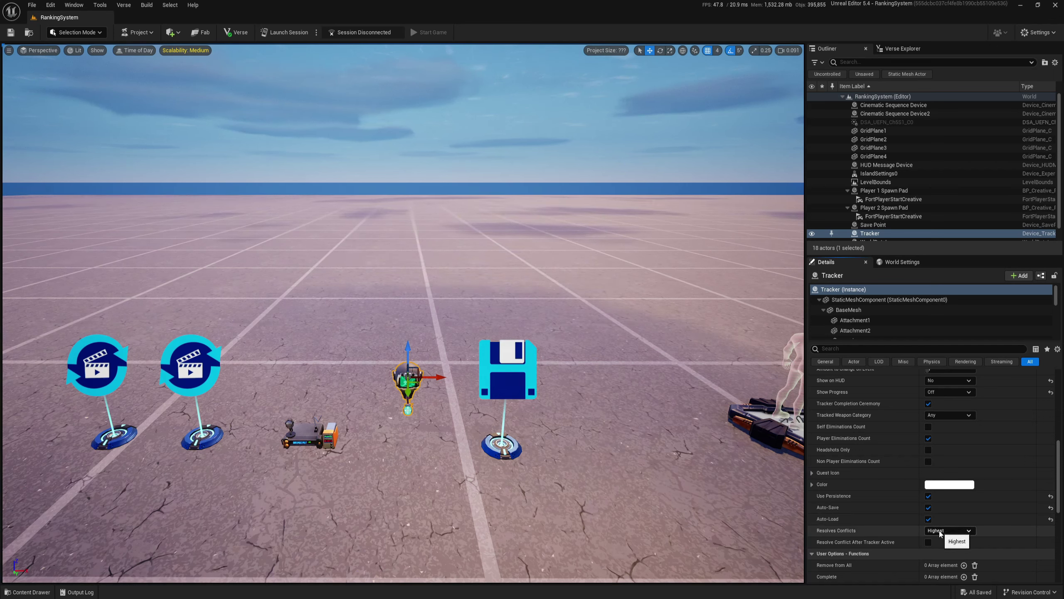
pyautogui.moveTo(842, 531)
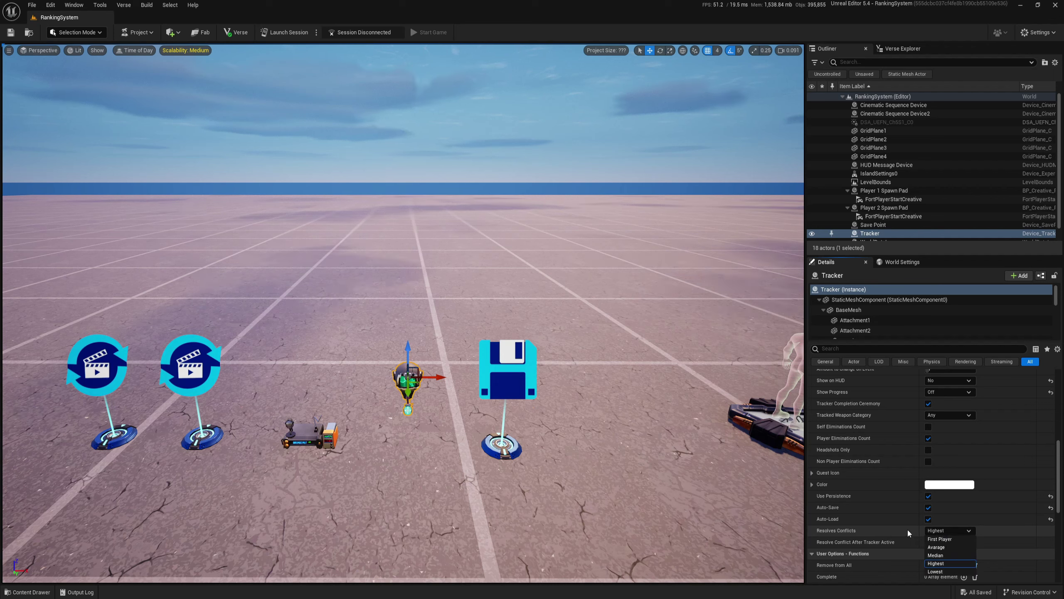
pyautogui.scroll(-5, 907, 529)
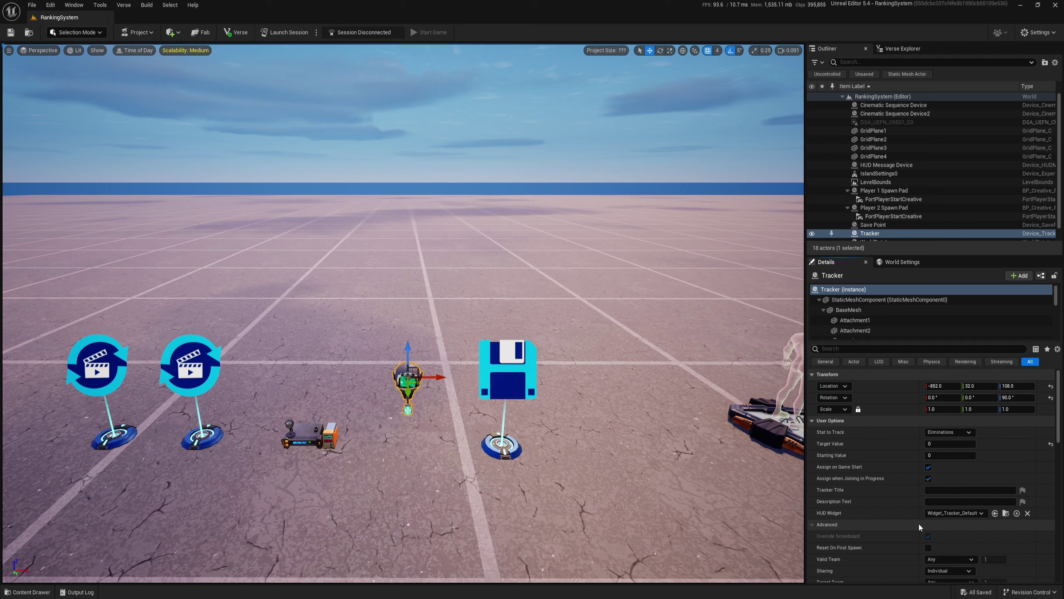
# Step: Select the HUD Message device and review its message, recipient and sound options, leaving the sound cleared
pyautogui.click(886, 165)
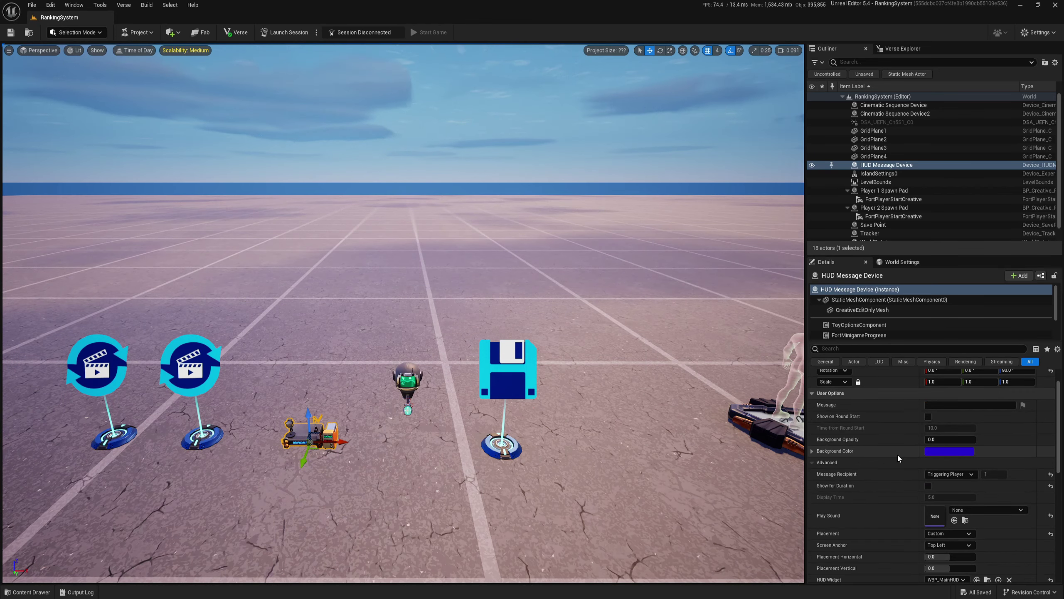
pyautogui.scroll(-2, 897, 453)
pyautogui.click(957, 462)
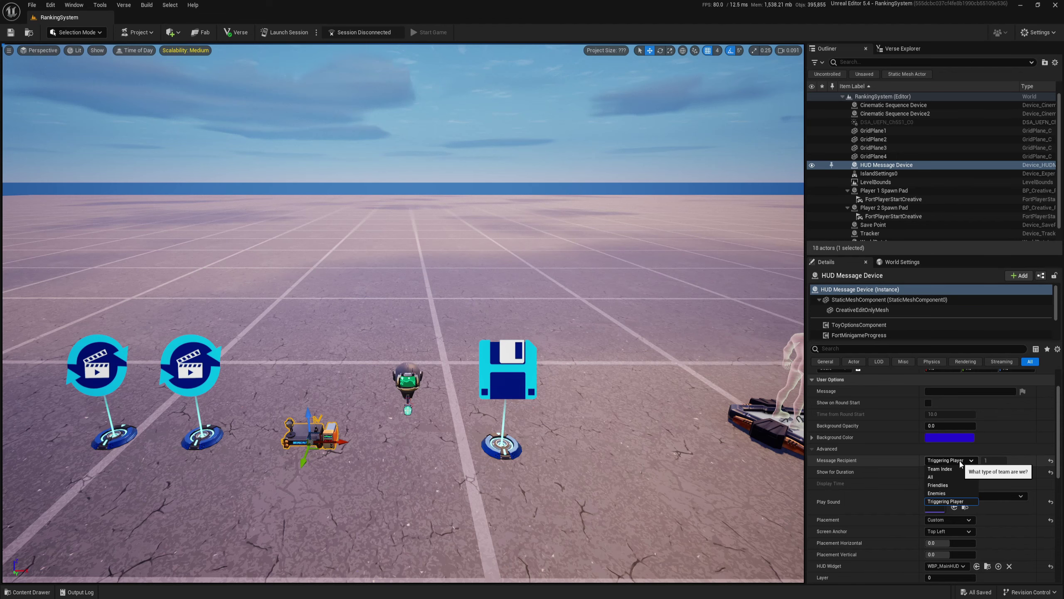
pyautogui.click(959, 460)
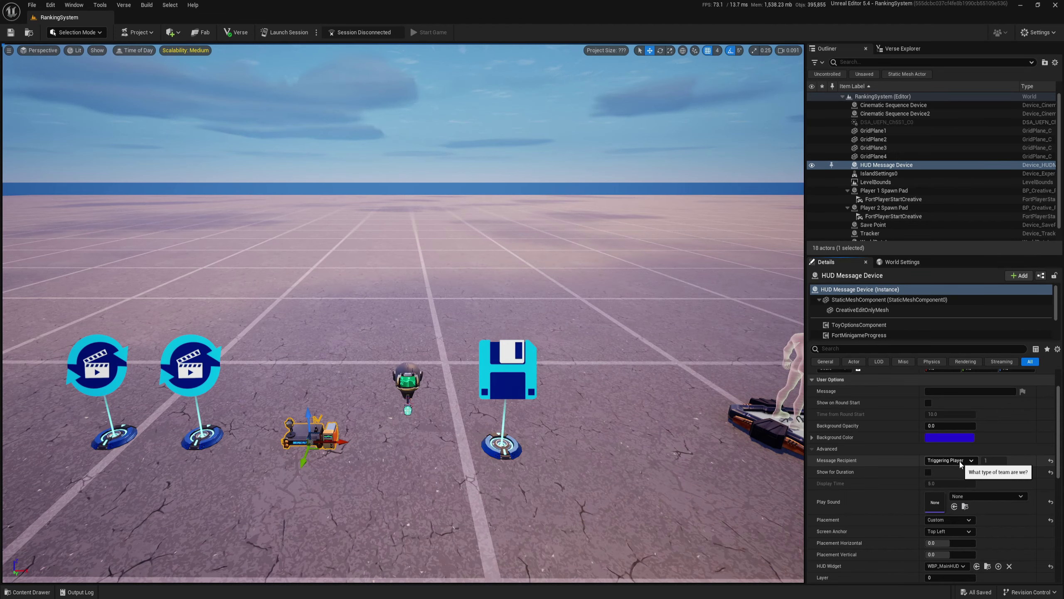
pyautogui.scroll(-1, 913, 473)
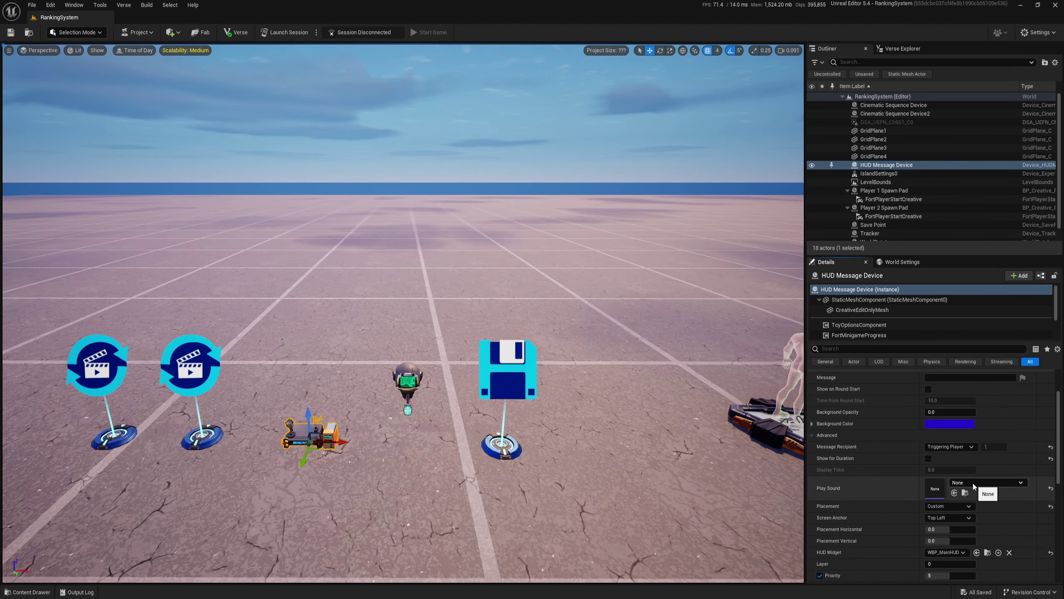
pyautogui.click(973, 483)
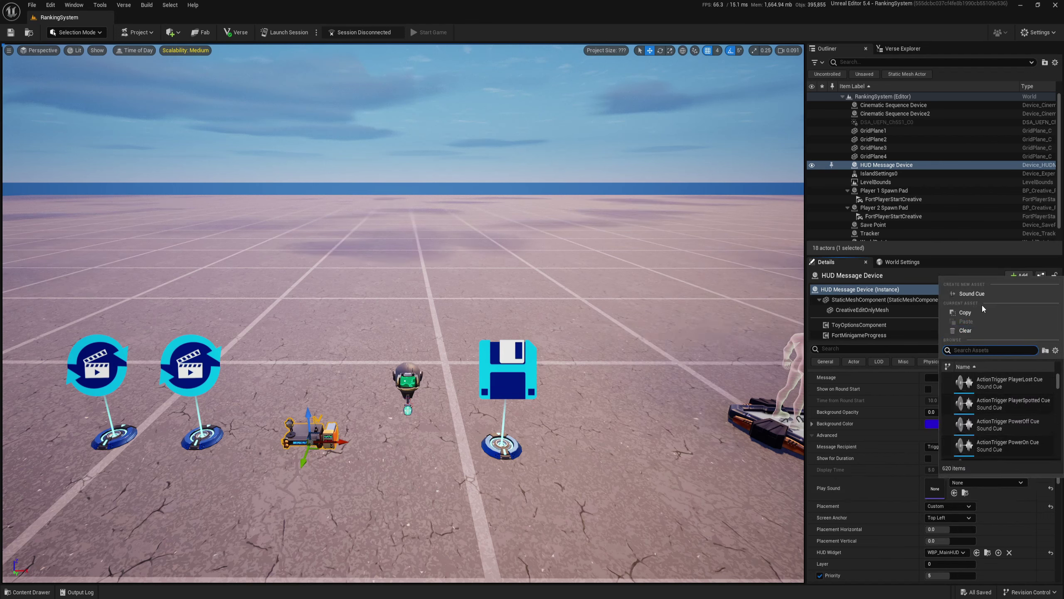
pyautogui.click(966, 330)
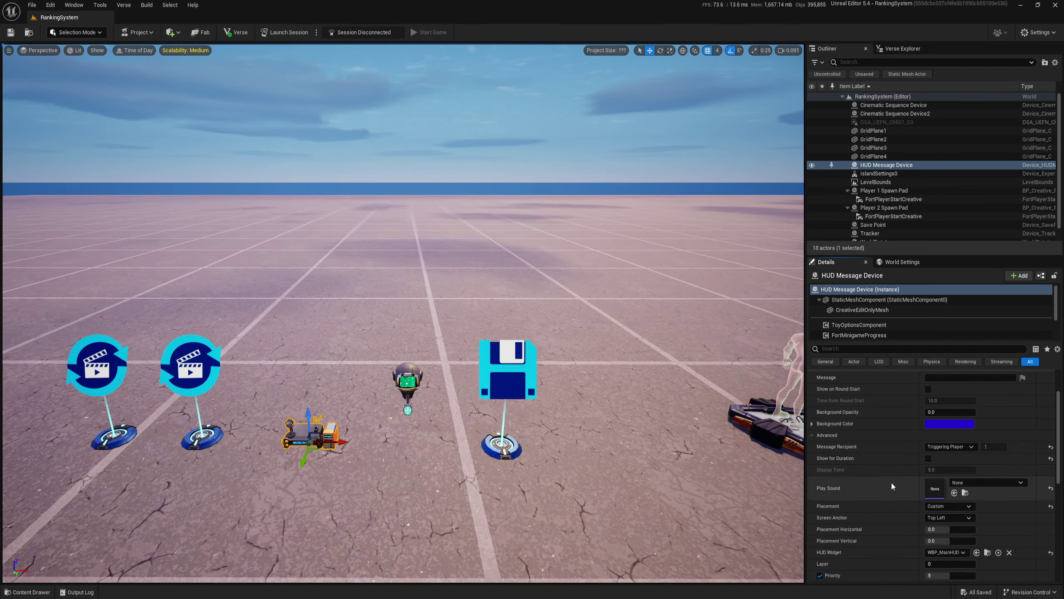
# Step: Review the HUD Message device's placement and screen anchor choices, keeping Custom placement and the Top Left anchor
pyautogui.scroll(-2, 892, 481)
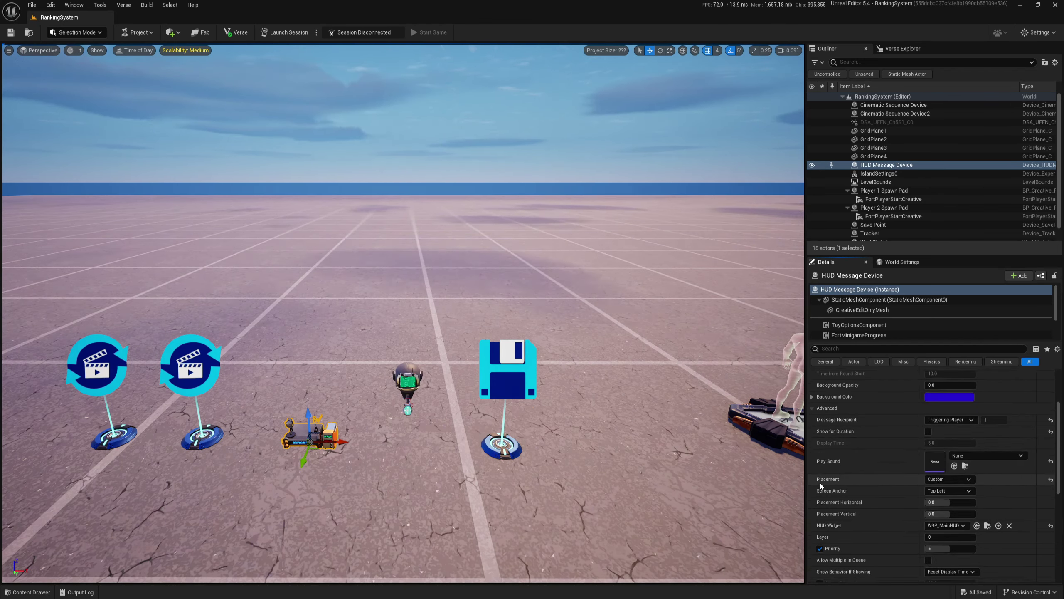
pyautogui.click(942, 481)
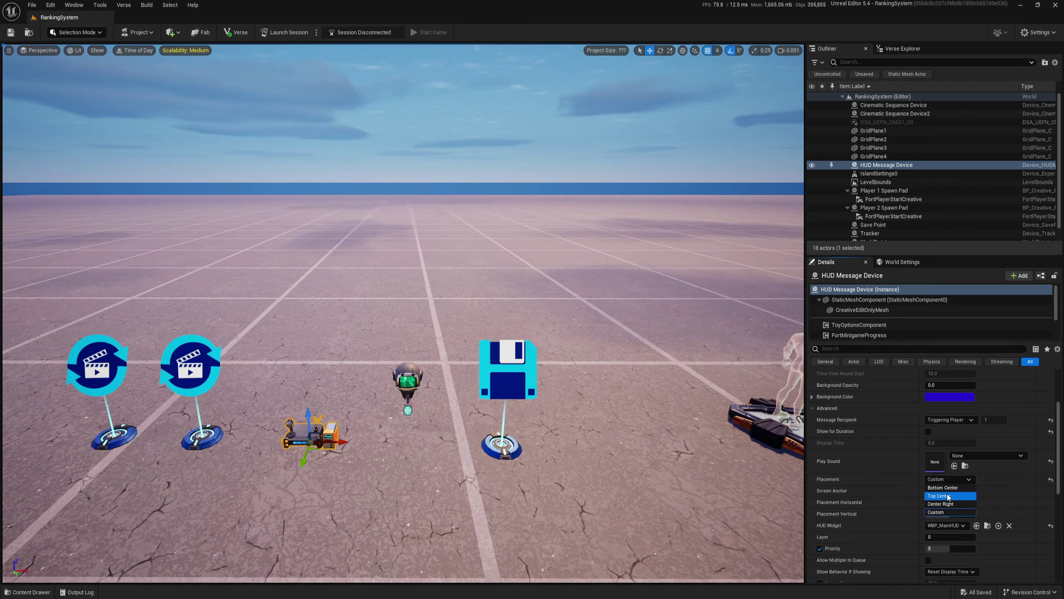
pyautogui.click(941, 512)
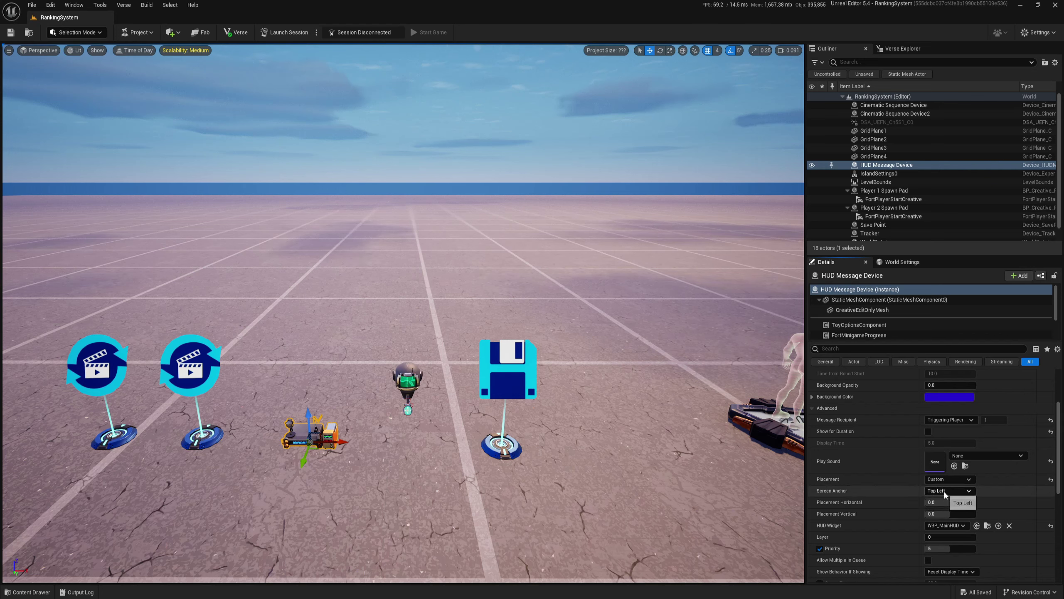
pyautogui.click(943, 491)
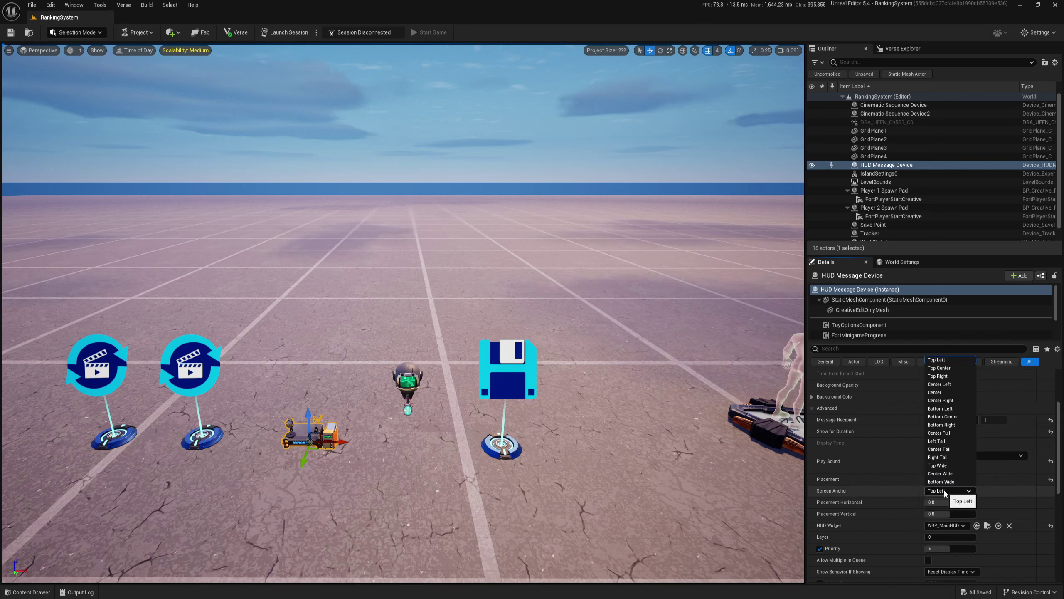
pyautogui.click(906, 490)
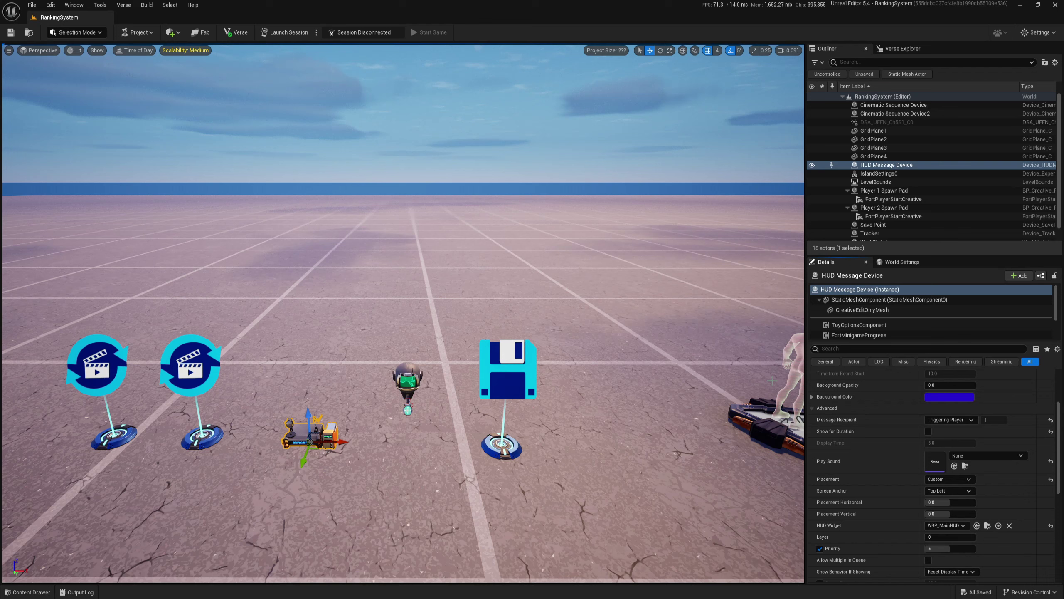
pyautogui.scroll(-1, 921, 509)
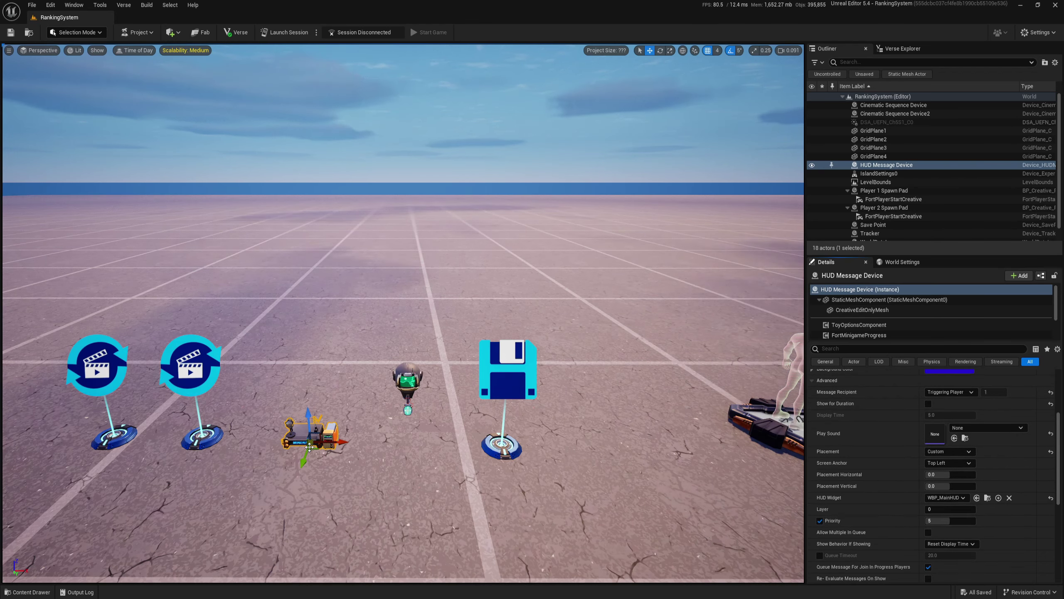
# Step: Try layer 4 on the HUD Message device and set the layer back to 0
pyautogui.click(943, 509)
pyautogui.write('4')
pyautogui.press('Return')
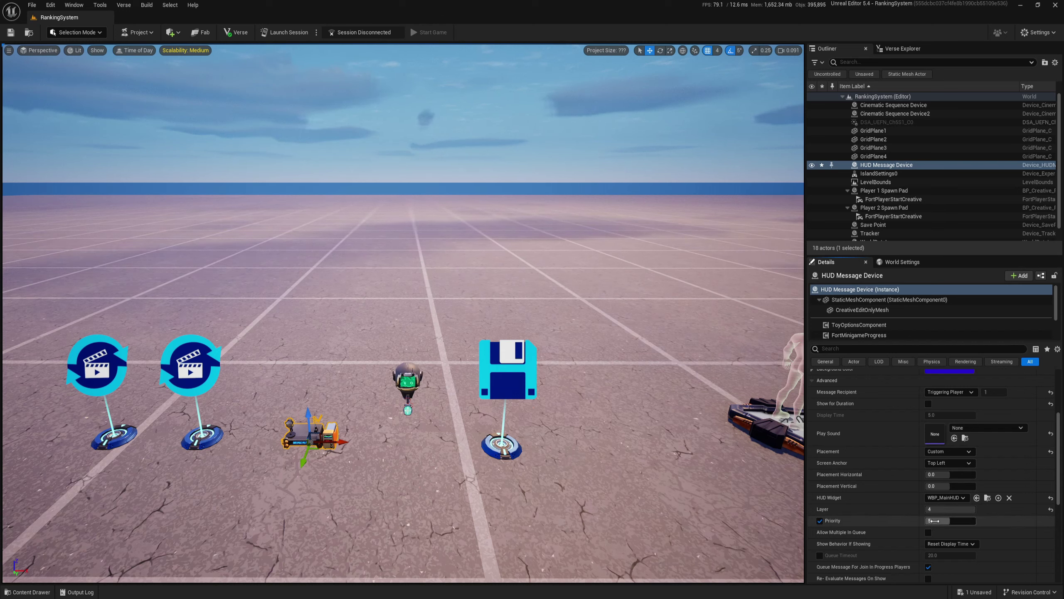
pyautogui.click(943, 509)
pyautogui.write('0')
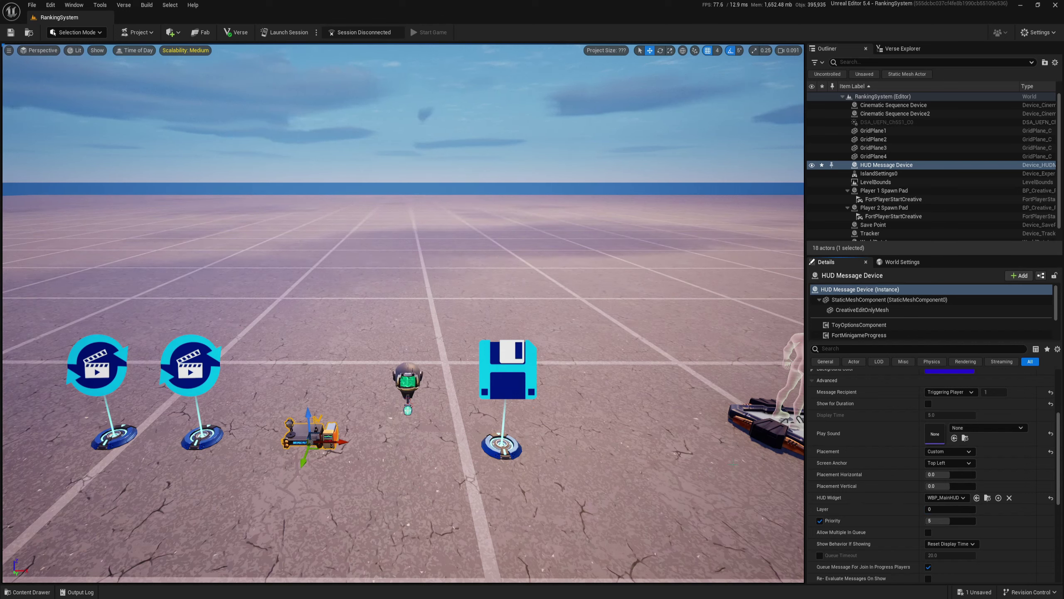
# Step: Examine the HUD Message device's priority, queue, animation, text style and function options
pyautogui.scroll(-1, 880, 507)
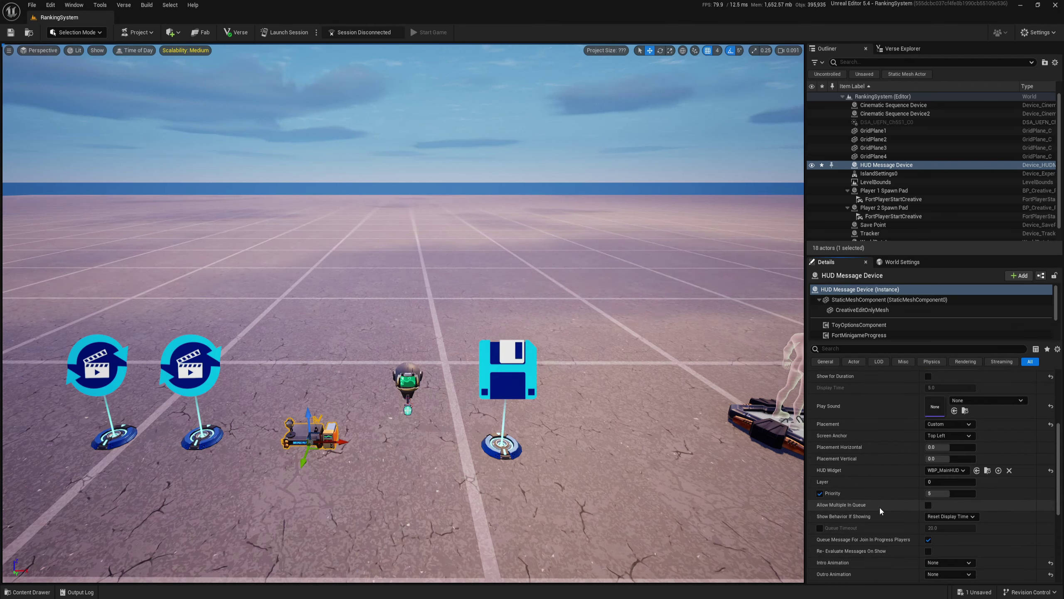
pyautogui.scroll(-2, 881, 503)
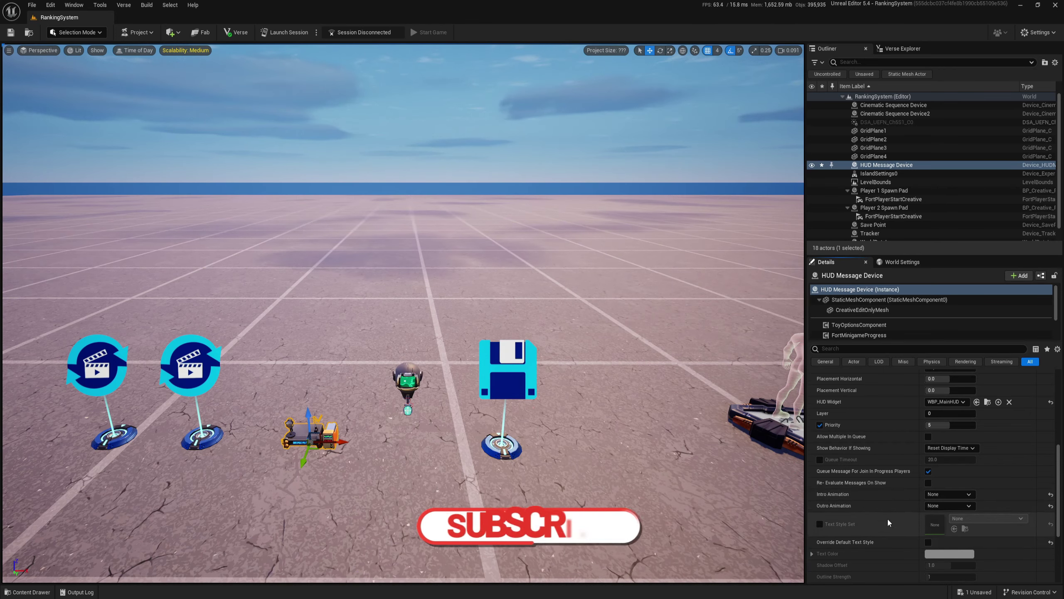
pyautogui.scroll(-3, 887, 517)
pyautogui.scroll(8, 897, 507)
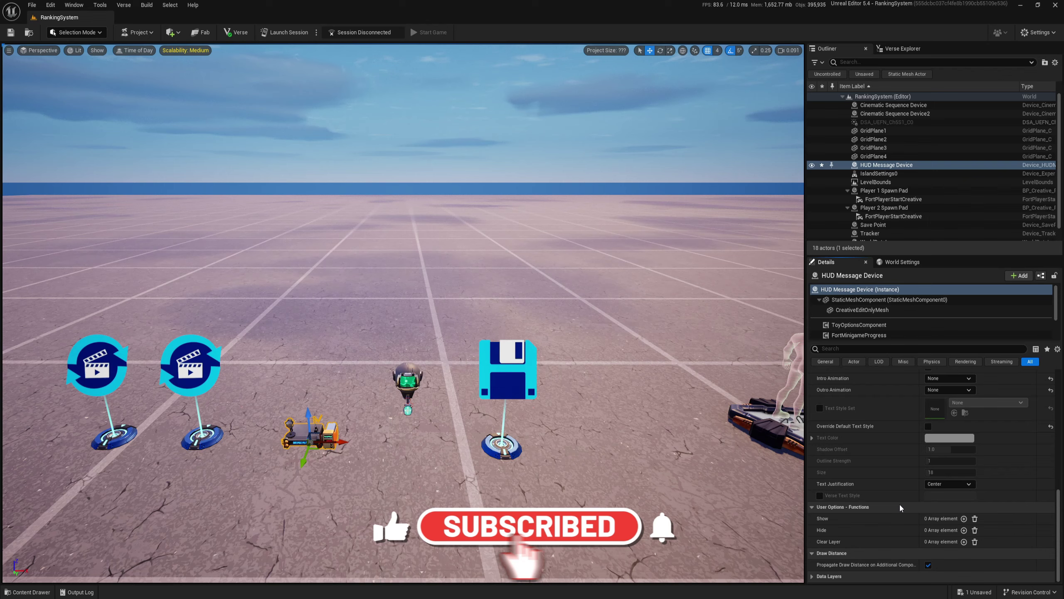
# Step: Select both Cinematic Sequence devices to review their options, and look at the IslandSettings0 settings
pyautogui.press('a')
pyautogui.press('a')
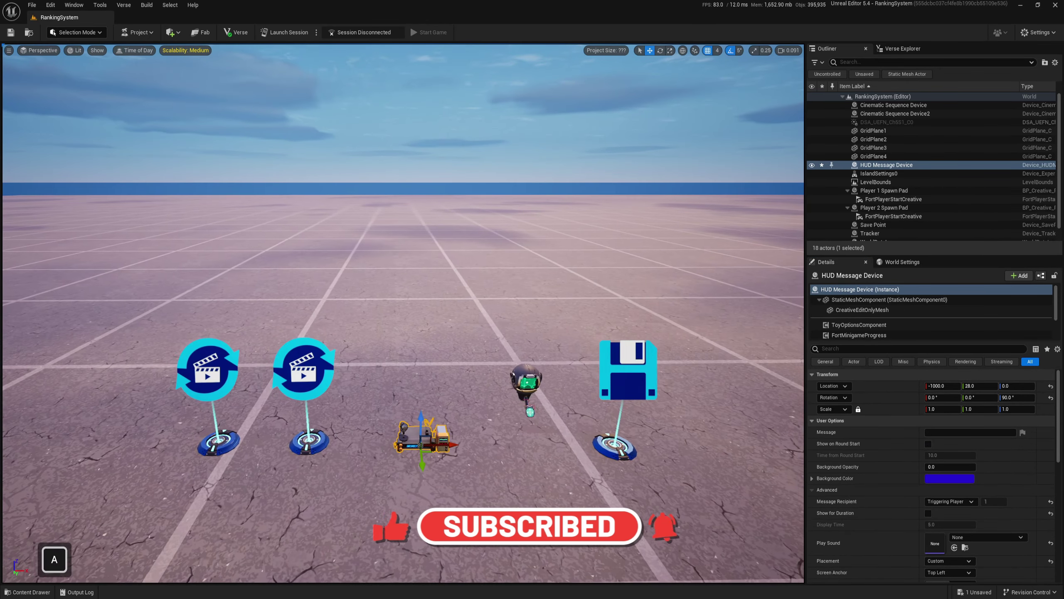
pyautogui.click(301, 368)
pyautogui.keyDown('shift'); pyautogui.click(220, 369); pyautogui.keyUp('shift')
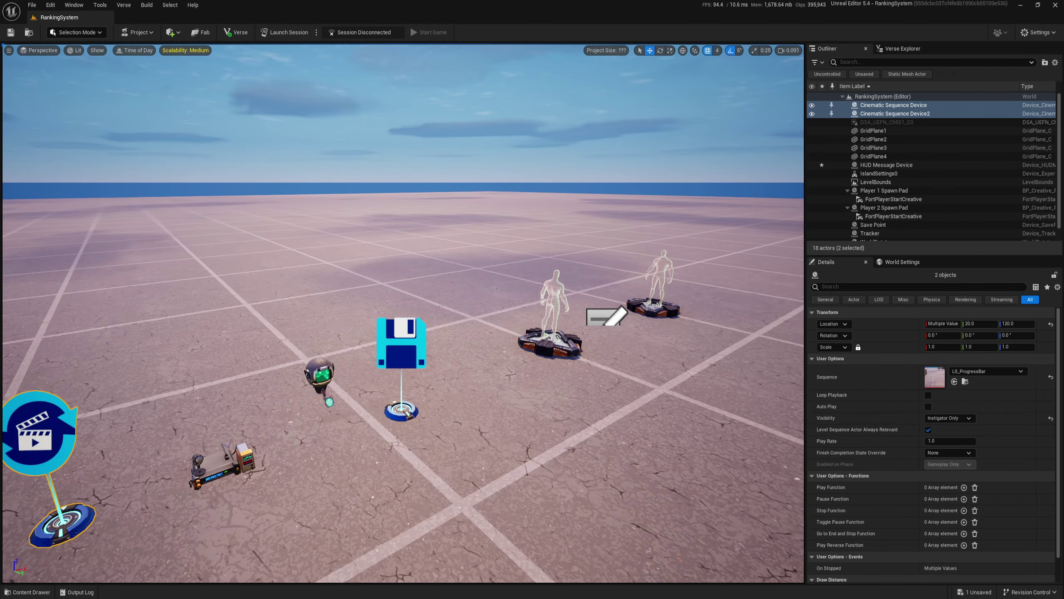
pyautogui.click(879, 173)
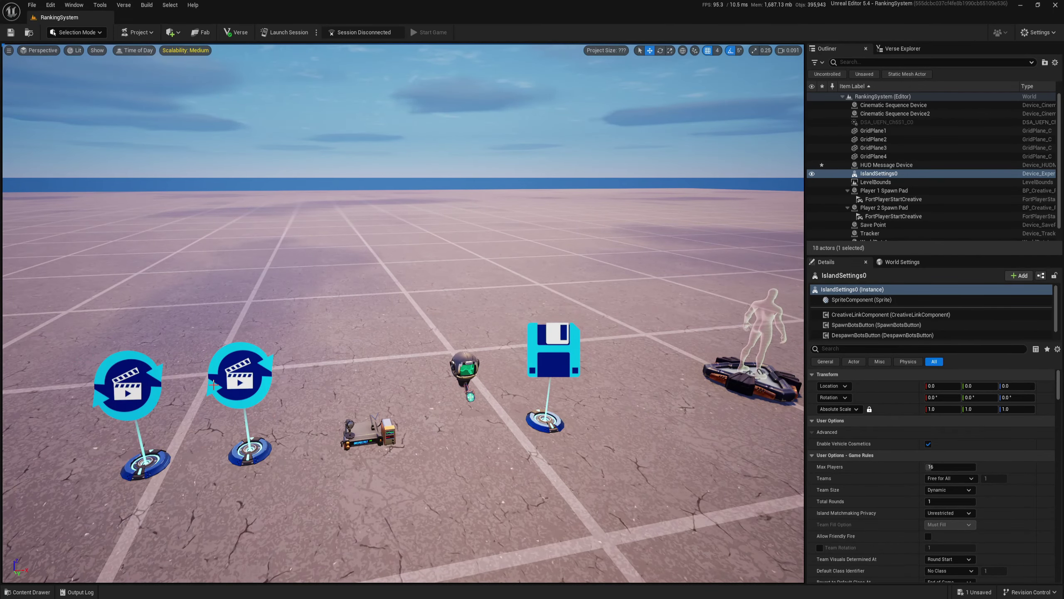
pyautogui.moveTo(268, 376); pyautogui.dragTo(252, 403)
# Step: Select both Cinematic Sequence devices again and examine their visibility and finish completion state options, keeping Instigator Only and None
pyautogui.click(299, 365)
pyautogui.keyDown('ctrl'); pyautogui.click(225, 356); pyautogui.keyUp('ctrl')
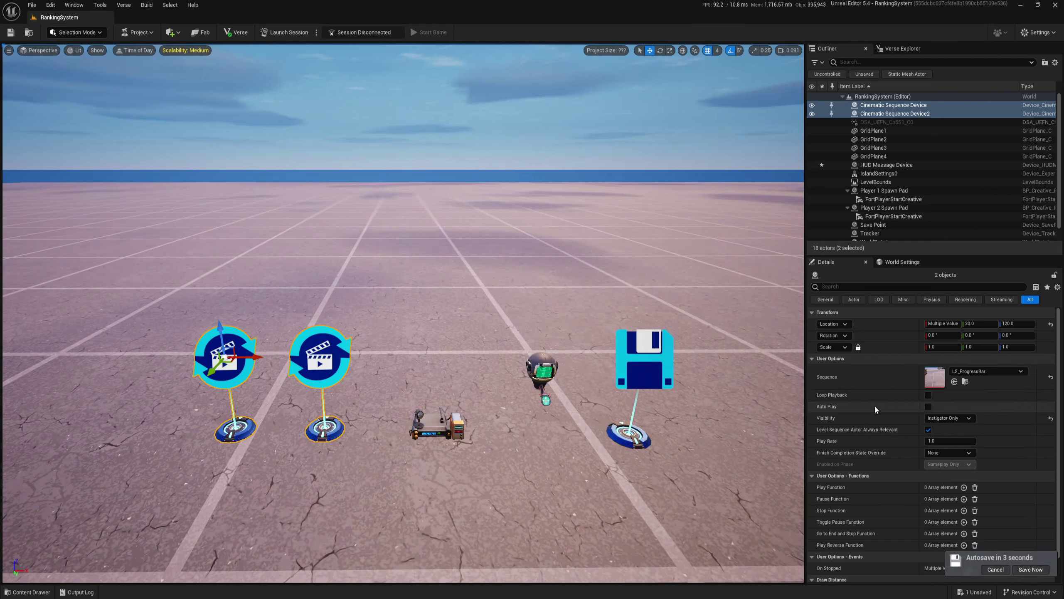
pyautogui.click(950, 419)
pyautogui.click(952, 426)
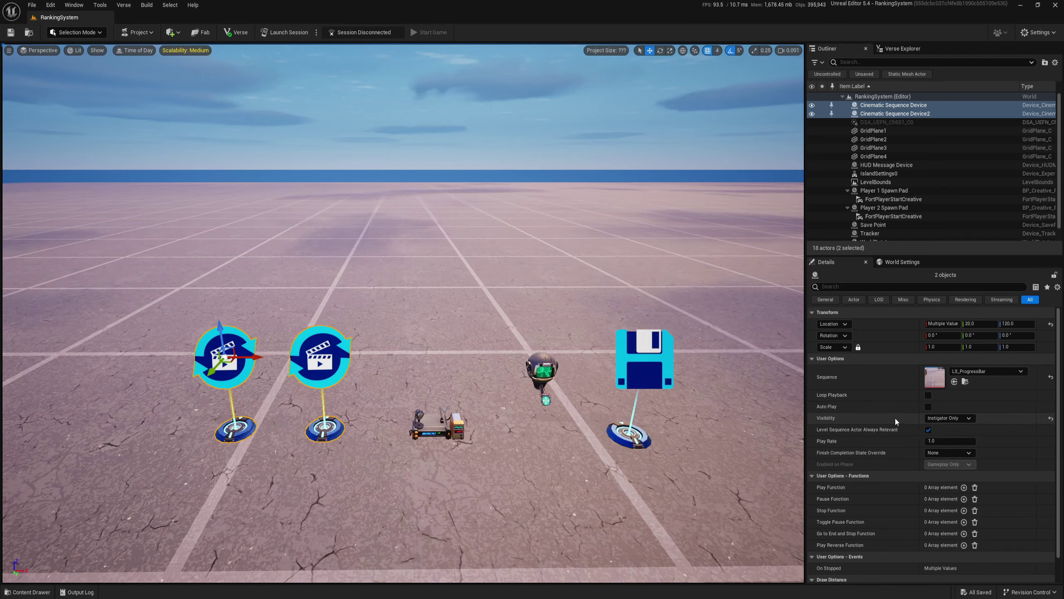
pyautogui.click(950, 453)
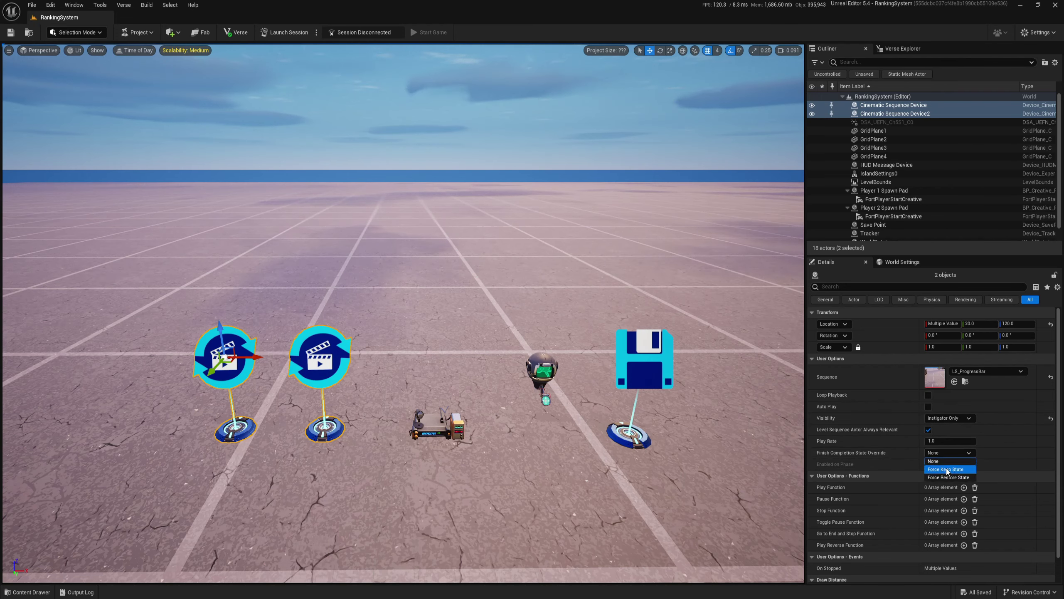
pyautogui.click(939, 454)
# Step: Select the Player 1 Spawn Pad in the level to view its options
pyautogui.press('s')
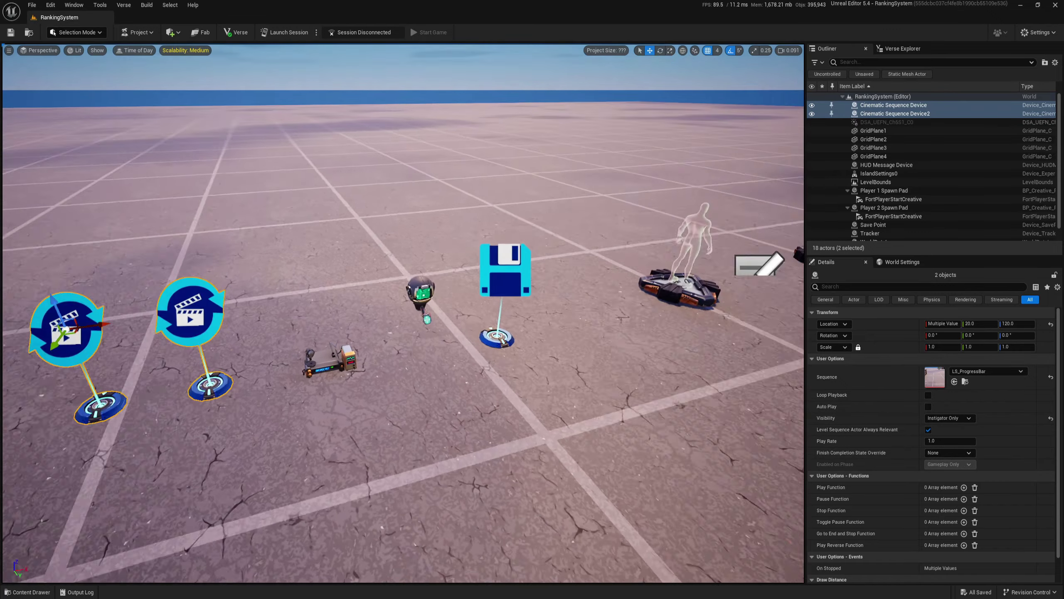
pyautogui.press('d')
pyautogui.hotkey('w', 'a')
pyautogui.click(355, 390)
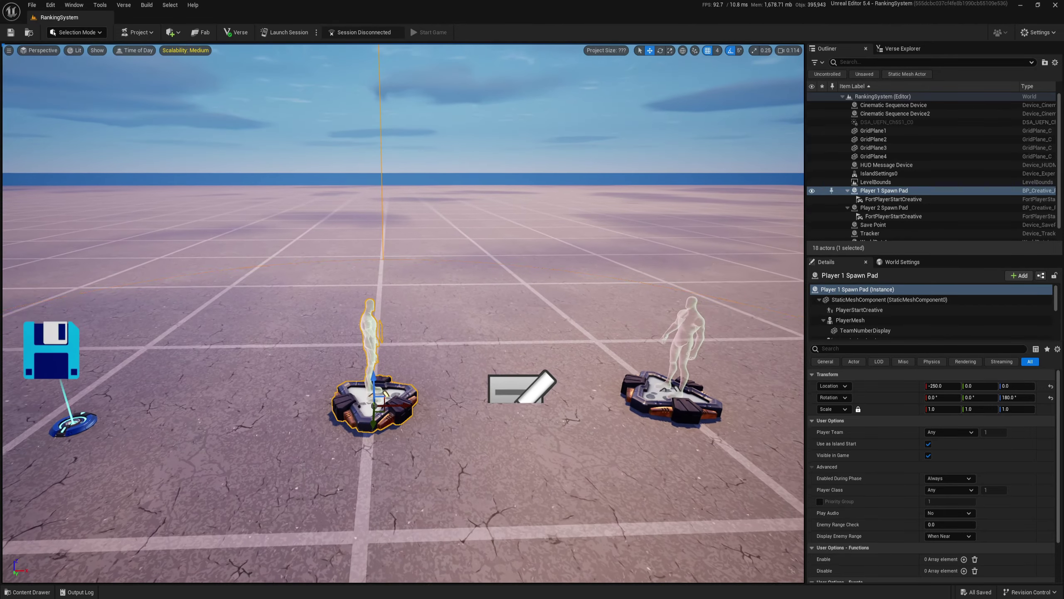
# Step: Open the WBP_MainHUD widget from the Widgets folder in a maximized editor and frame its progress bar and rank icon
pyautogui.hotkey('ctrl', 'space')
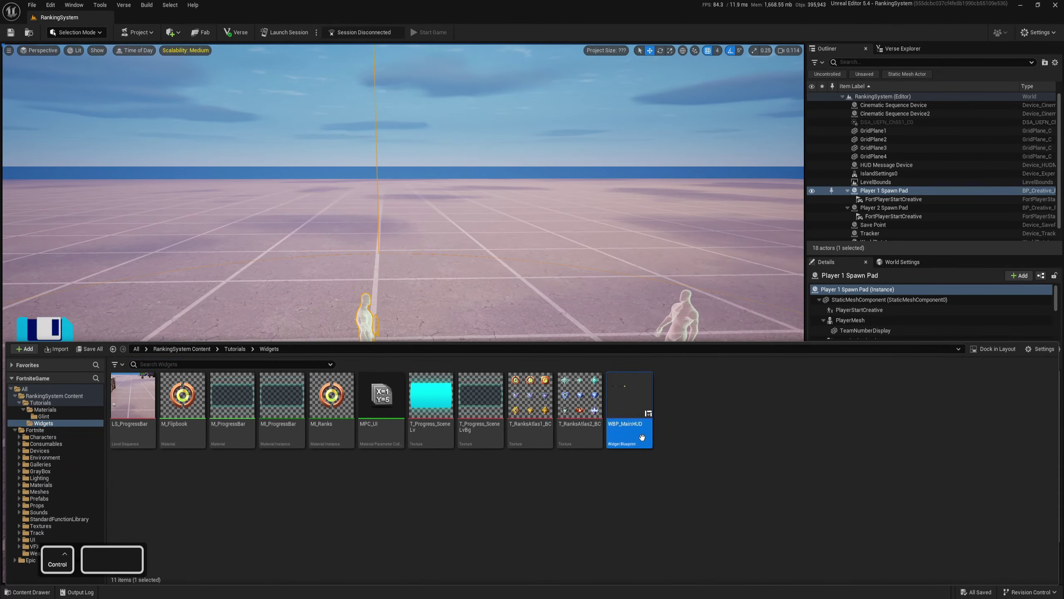
pyautogui.doubleClick(642, 437)
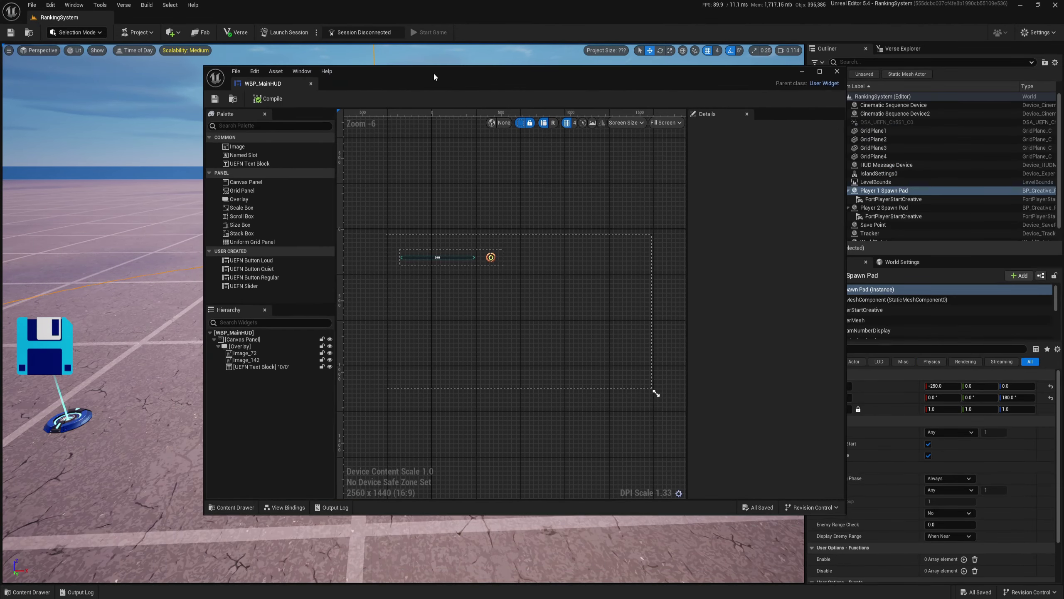
pyautogui.doubleClick(433, 77)
pyautogui.scroll(6, 318, 181)
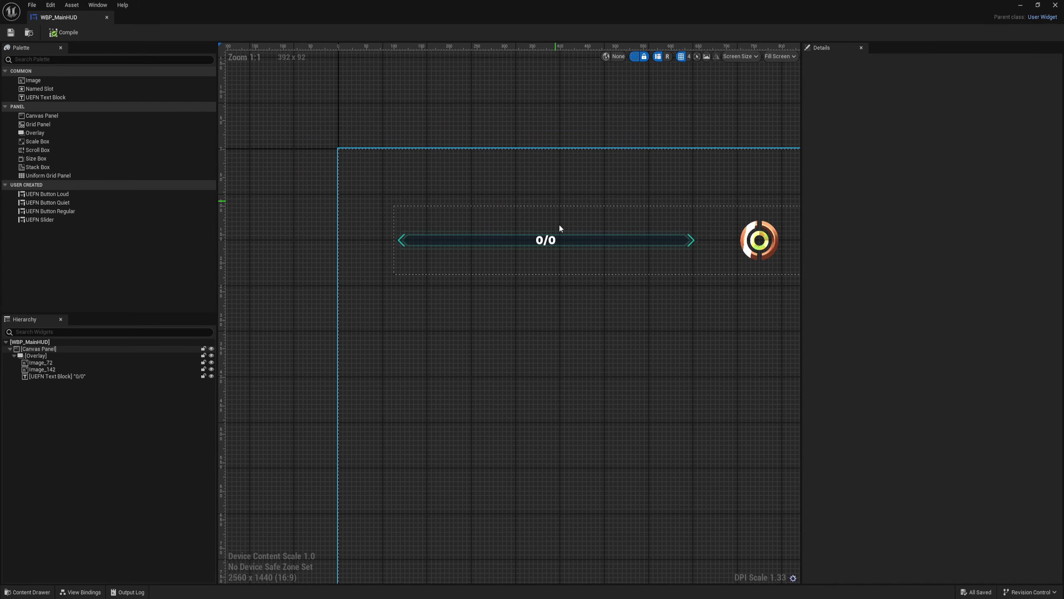
pyautogui.scroll(2, 545, 327)
pyautogui.scroll(-1, 492, 340)
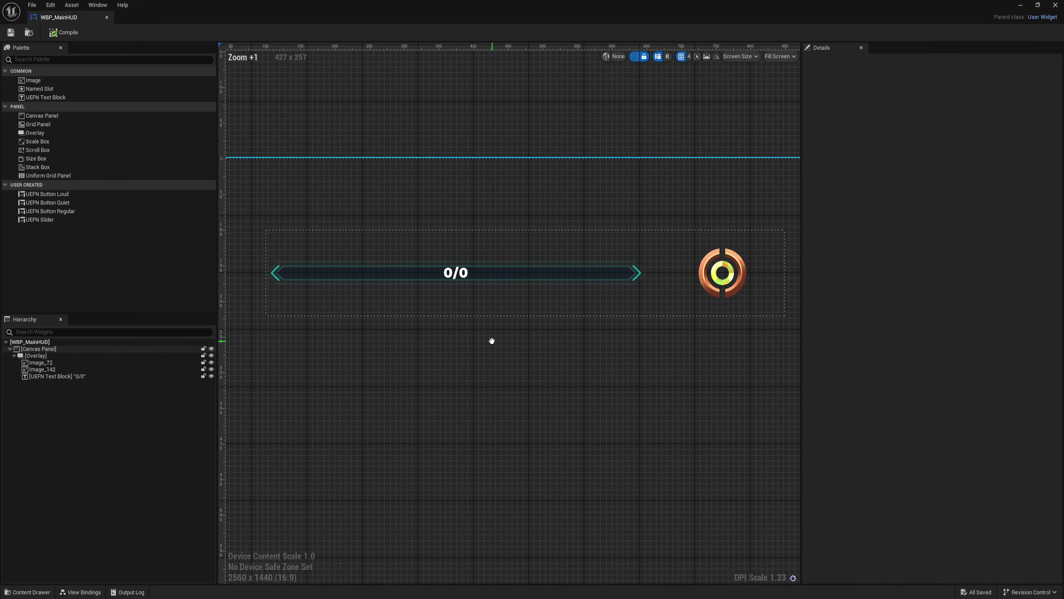
pyautogui.moveTo(461, 276); pyautogui.dragTo(437, 280)
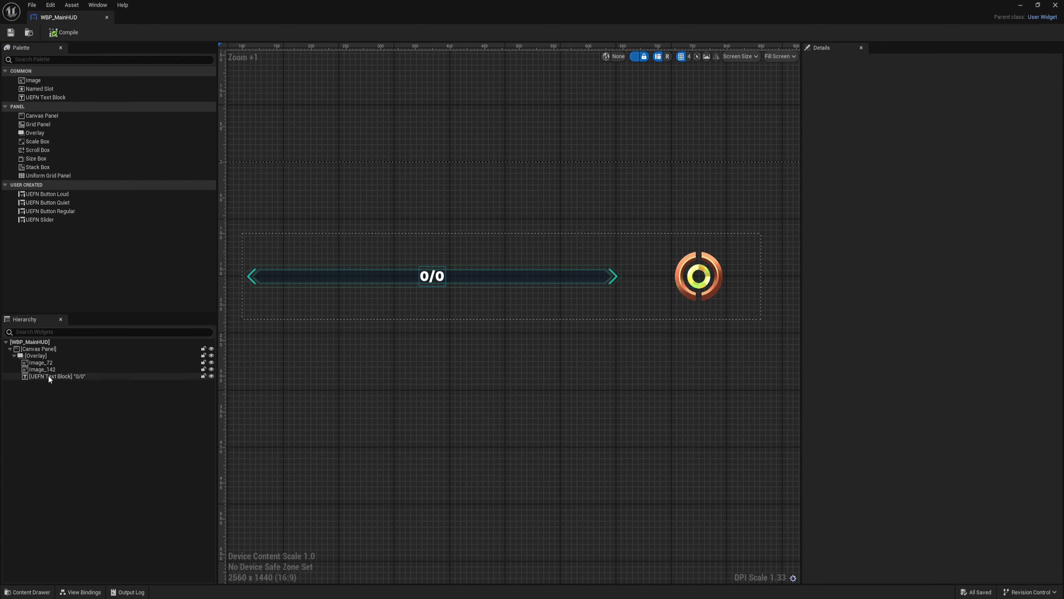
# Step: Add a UEFN Text Block to the Overlay in WBP_MainHUD and select it in the widget hierarchy
pyautogui.click(67, 99)
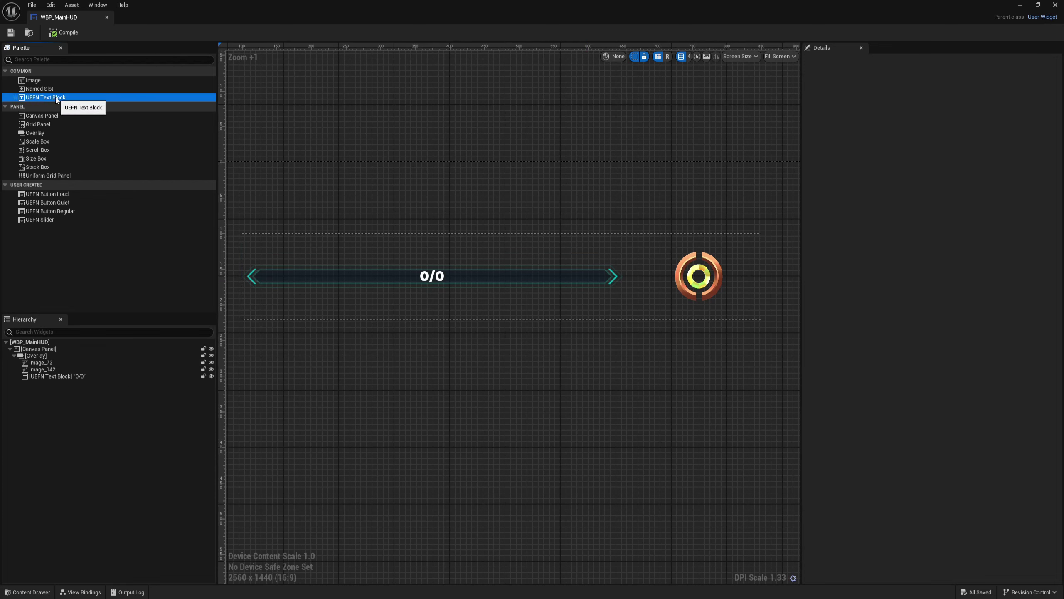
pyautogui.moveTo(76, 345); pyautogui.dragTo(39, 358)
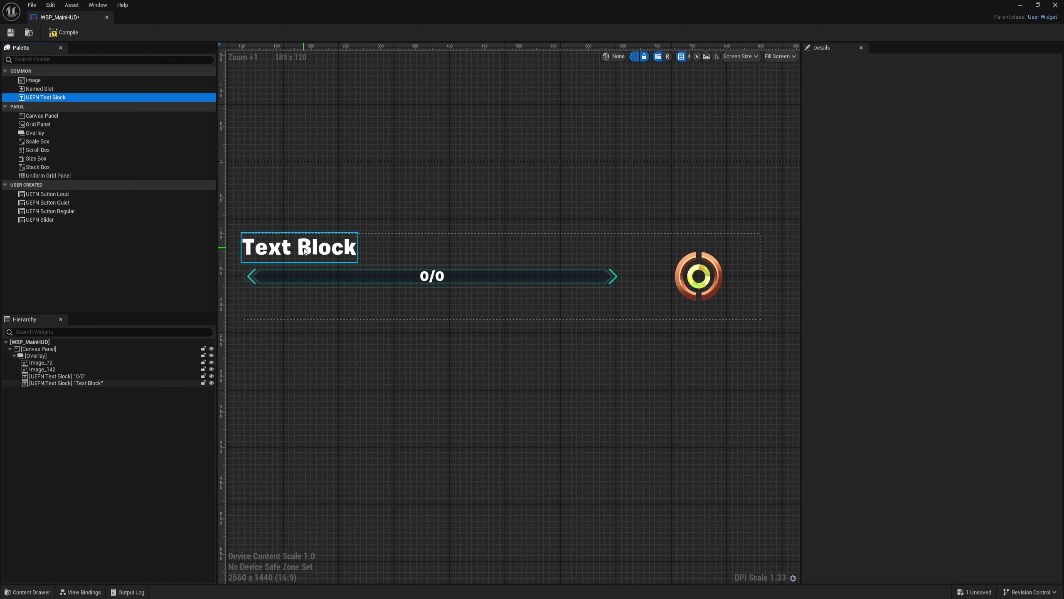
pyautogui.click(91, 383)
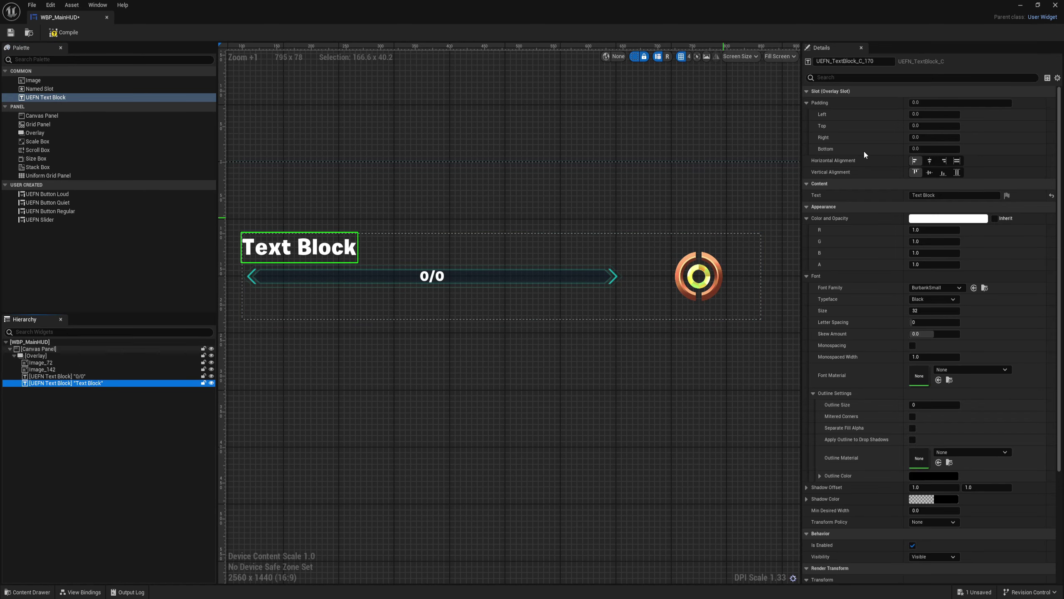
# Step: Center the new text block horizontally and vertically in the Overlay and set its right padding to 50, adjusted to 70
pyautogui.click(930, 160)
pyautogui.click(930, 172)
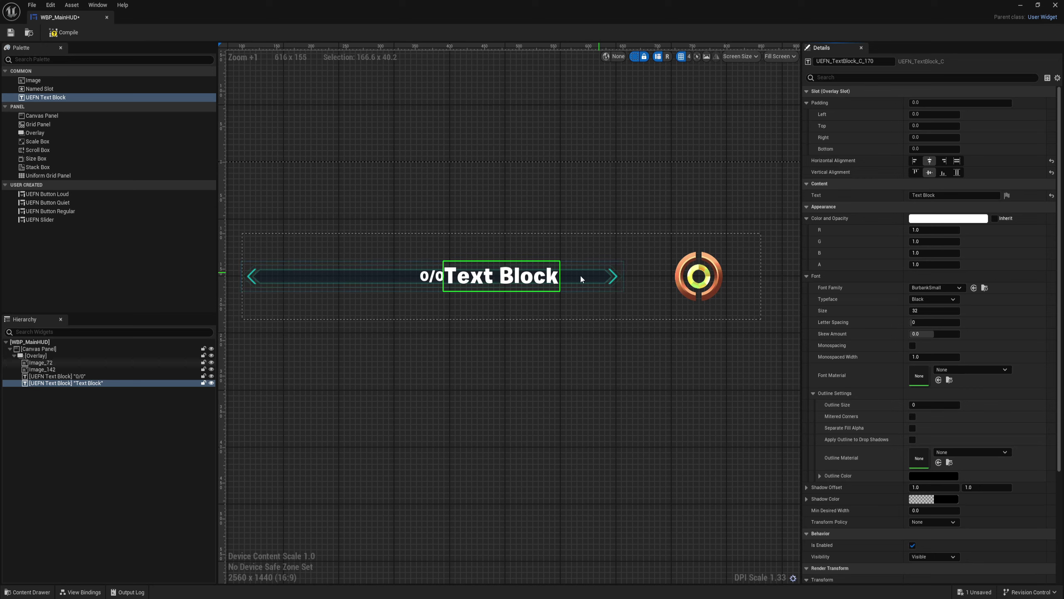
pyautogui.click(915, 138)
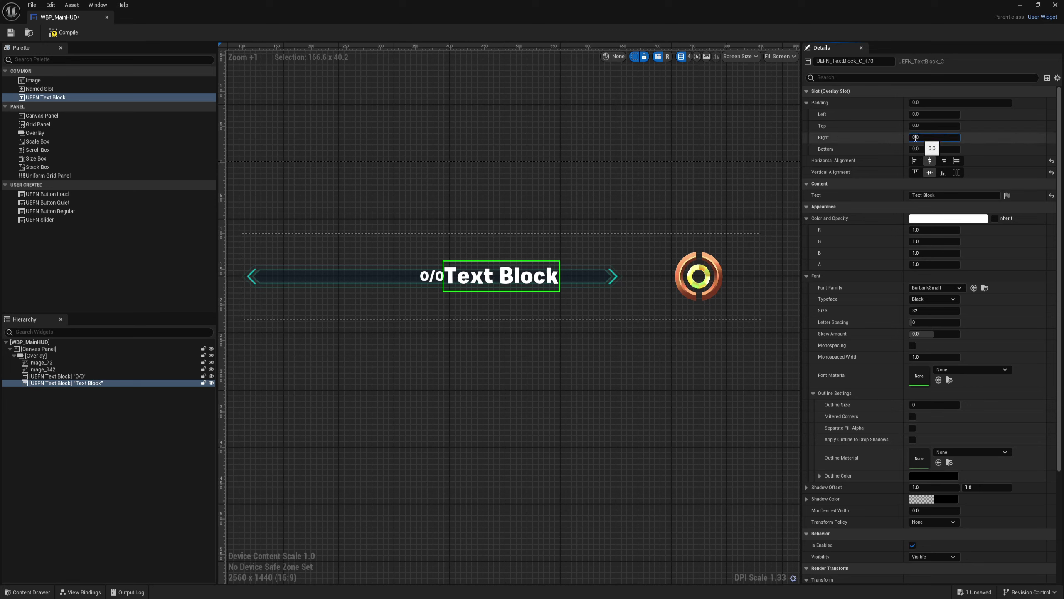
pyautogui.write('50')
pyautogui.press('Return')
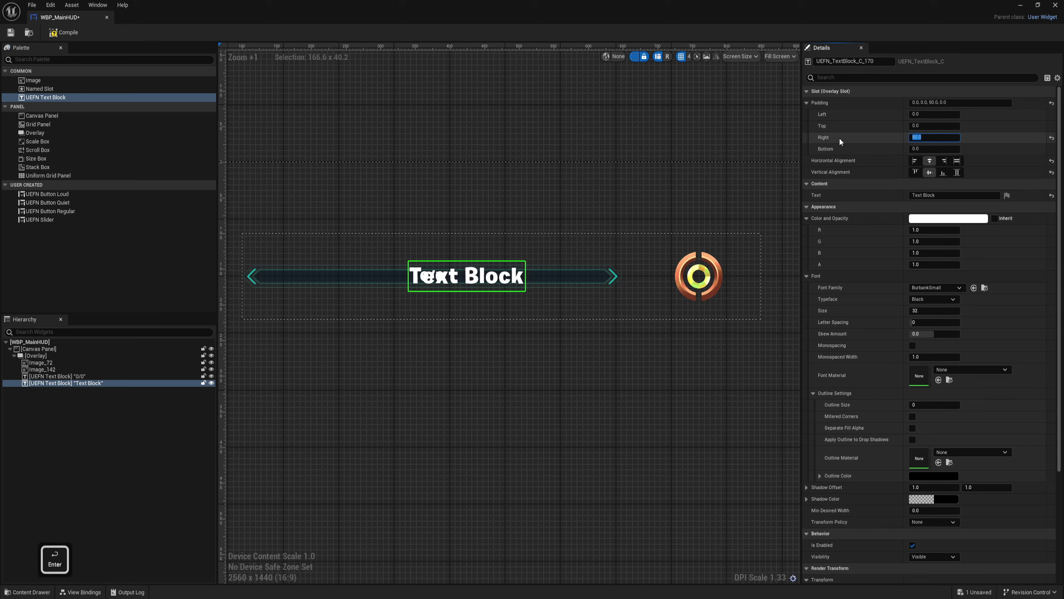
pyautogui.write('70')
pyautogui.press('Return')
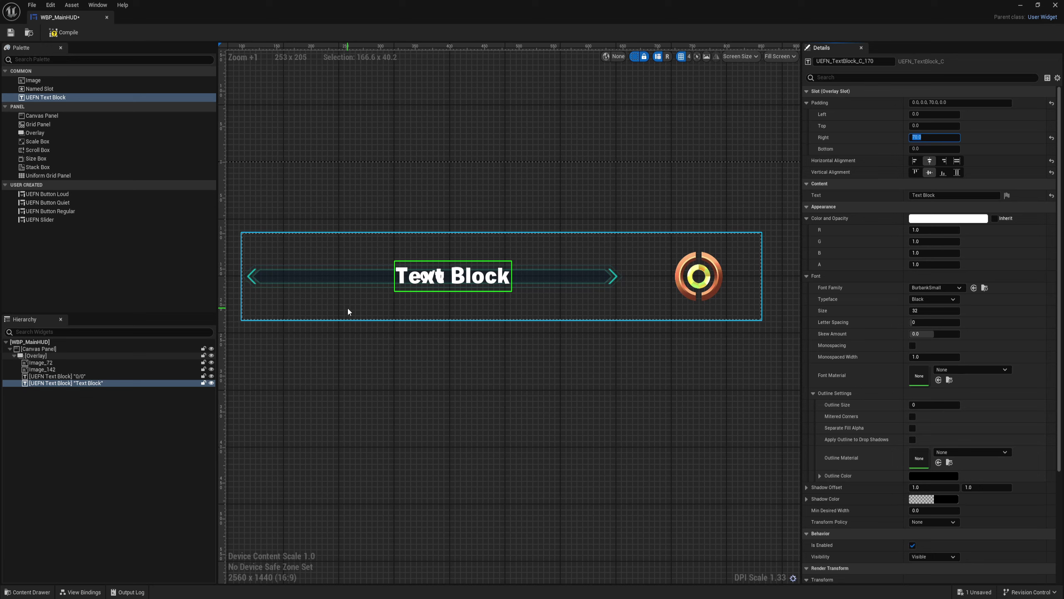
# Step: Delete the extra text block from the Overlay and select the existing 0/0 text block
pyautogui.click(82, 383)
pyautogui.press('Delete')
pyautogui.click(78, 376)
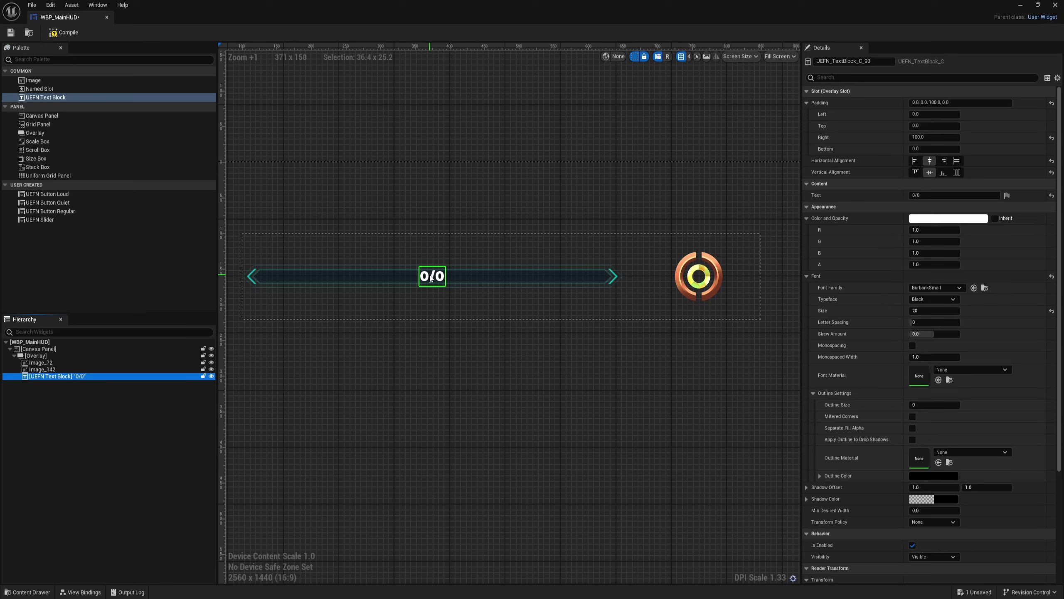
# Step: Examine how the progress bar, 0/0 text and rank icon are placed within the HUD canvas
pyautogui.scroll(-9, 532, 287)
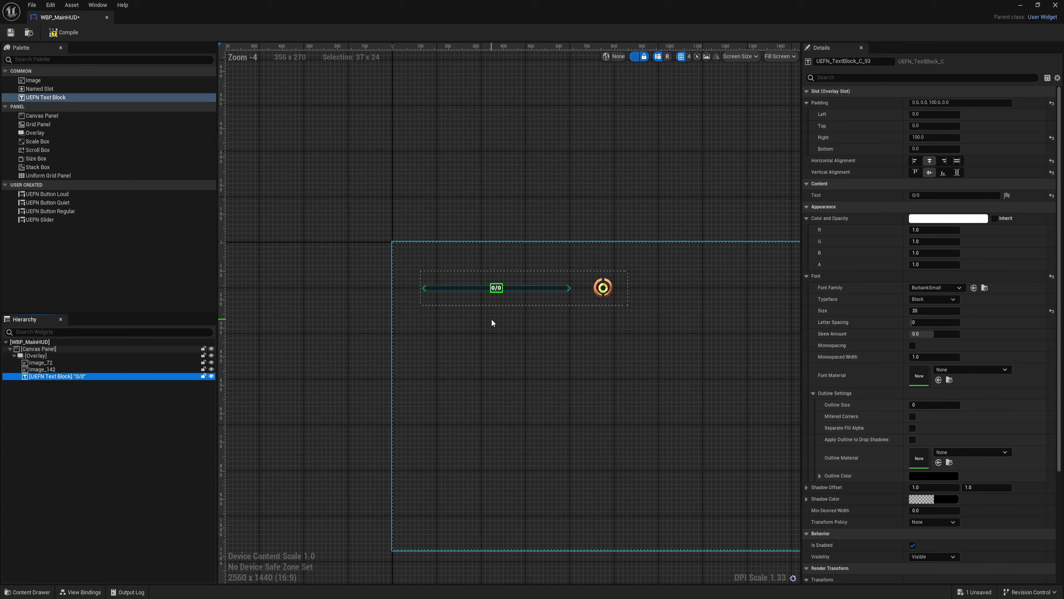
pyautogui.scroll(2, 532, 345)
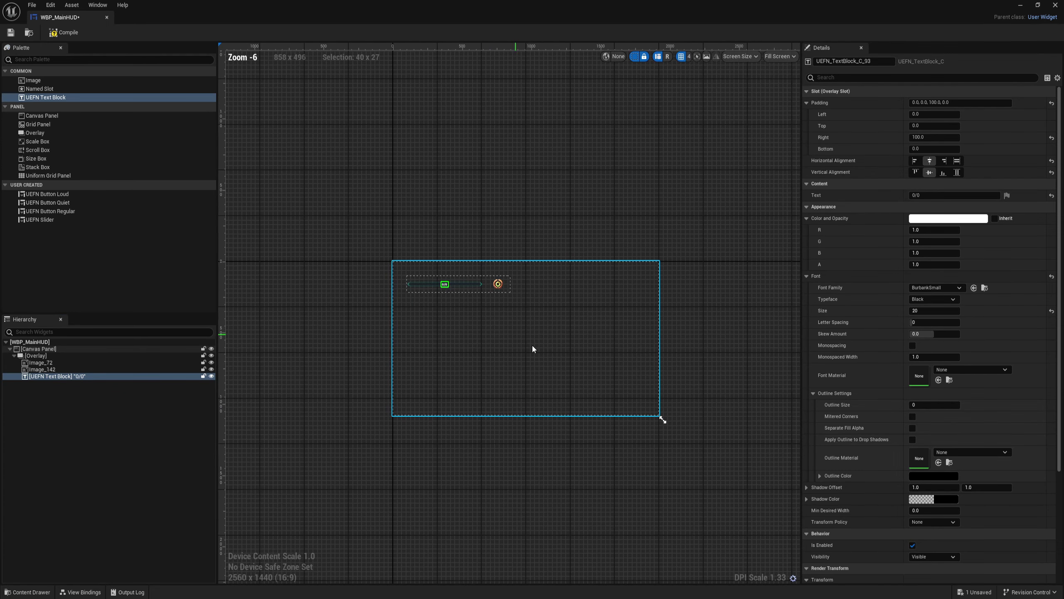
pyautogui.scroll(2, 627, 408)
pyautogui.scroll(-1, 602, 395)
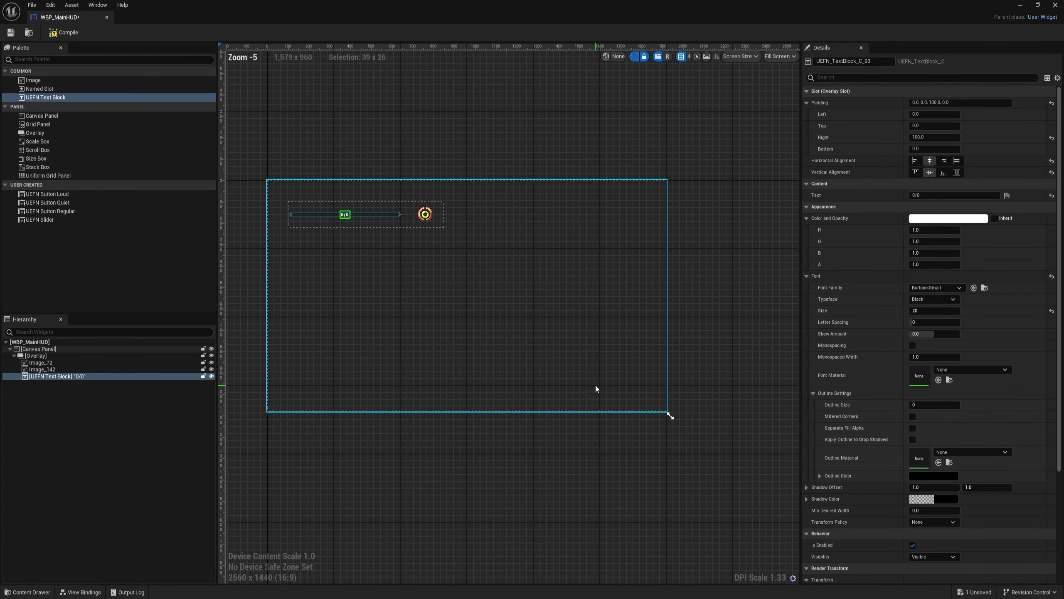
pyautogui.moveTo(670, 414)
pyautogui.mouseDown()
pyautogui.moveTo(715, 388)
pyautogui.moveTo(459, 323)
pyautogui.moveTo(635, 456)
pyautogui.moveTo(678, 412)
pyautogui.moveTo(669, 413)
pyautogui.mouseUp()
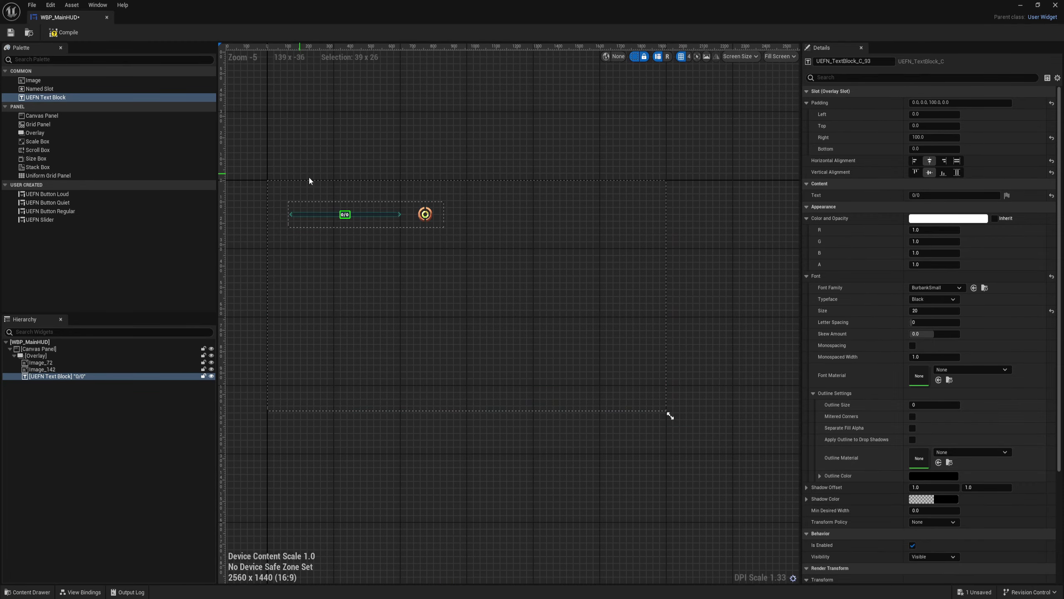
pyautogui.scroll(2, 318, 212)
pyautogui.scroll(6, 491, 287)
pyautogui.scroll(-3, 531, 278)
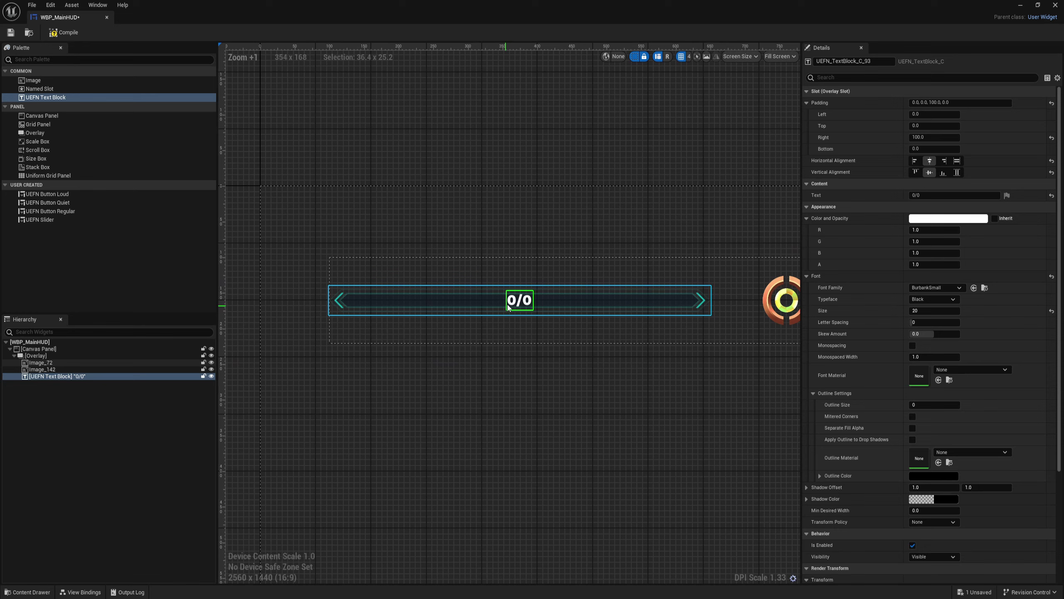
pyautogui.scroll(5, 507, 294)
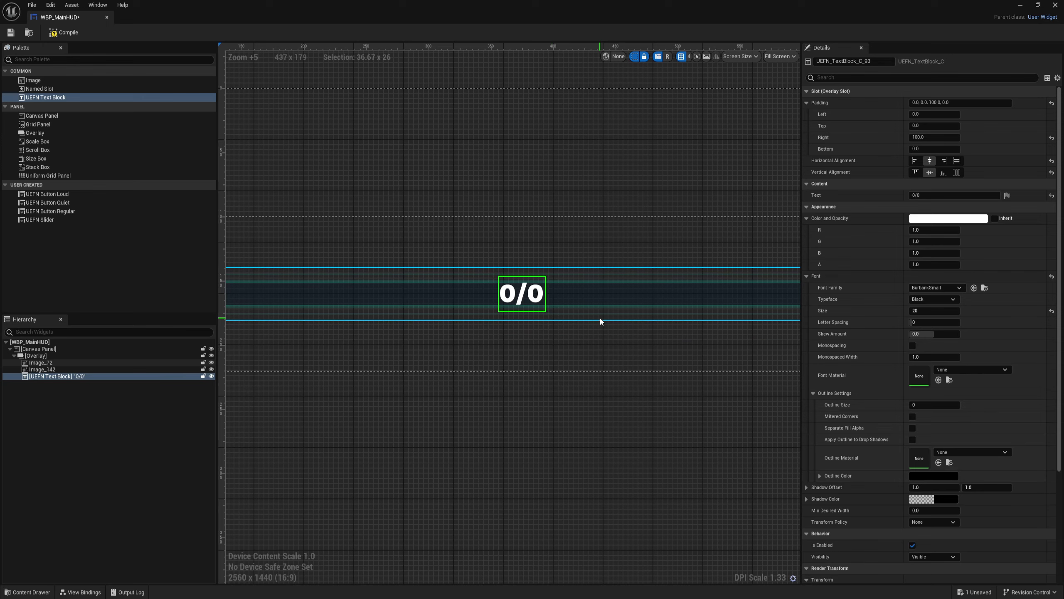
pyautogui.scroll(-4, 533, 334)
pyautogui.moveTo(533, 334); pyautogui.dragTo(493, 192)
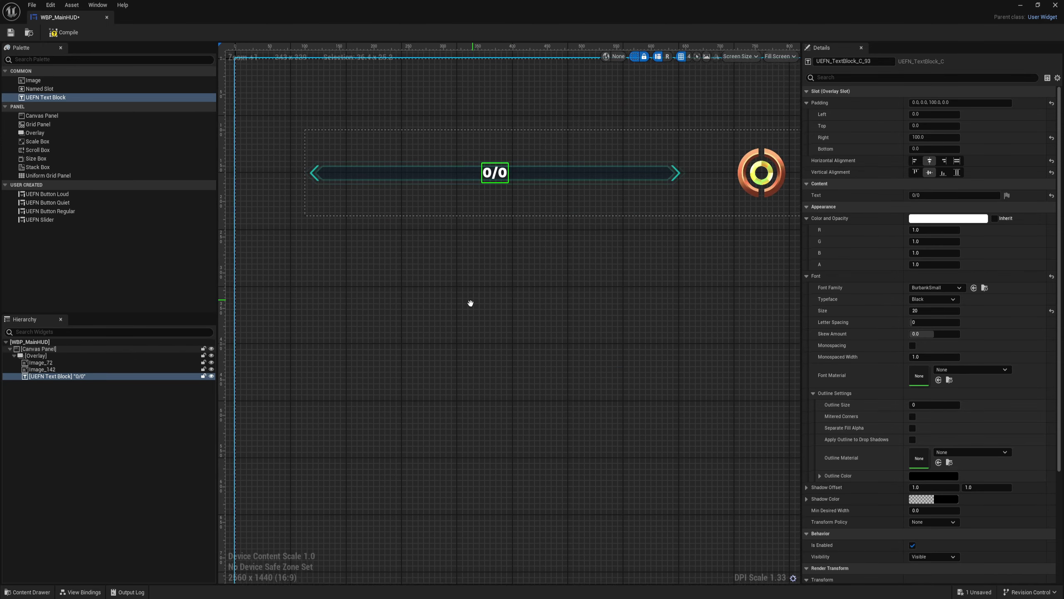
pyautogui.moveTo(471, 302); pyautogui.dragTo(437, 373)
# Step: Examine the 0/0 text block's view binding and reselect the block in the widget hierarchy
pyautogui.click(80, 592)
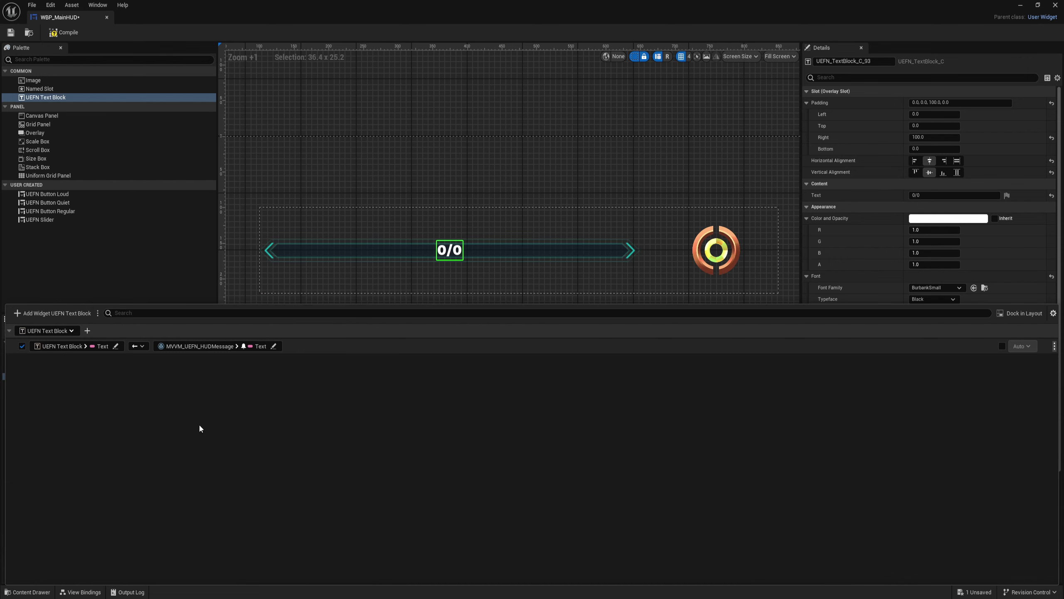
pyautogui.click(435, 184)
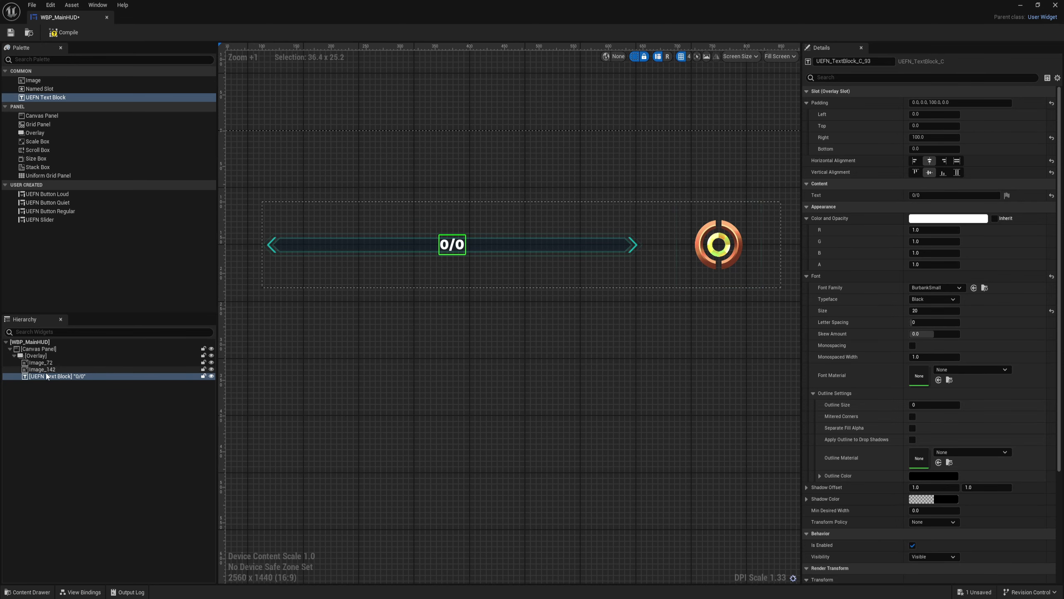
pyautogui.click(65, 370)
pyautogui.click(89, 377)
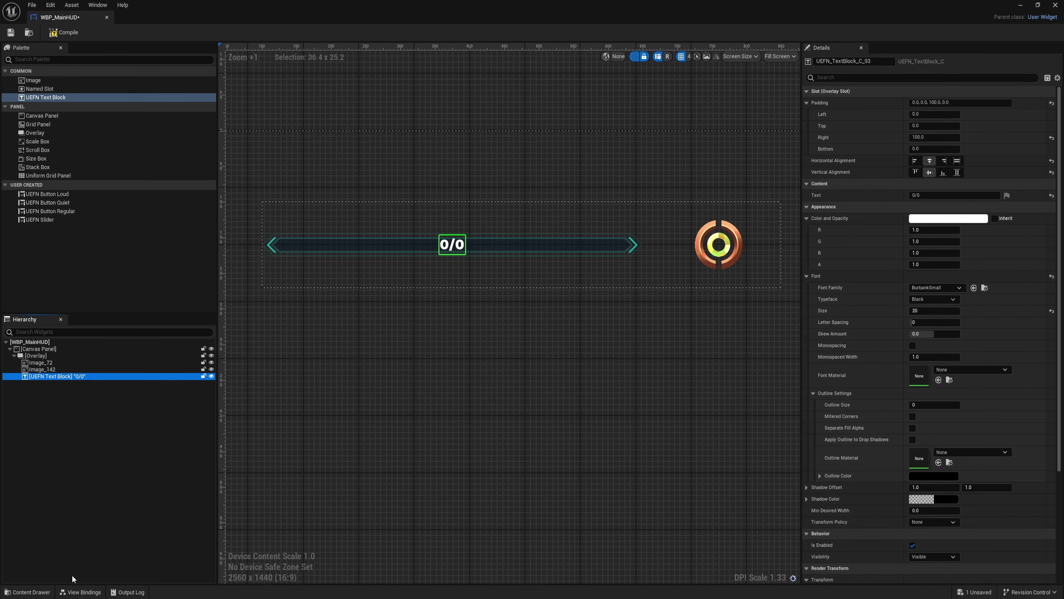
# Step: Delete the 0/0 text block's existing view binding to MVVM_UEFN_HUDMessage
pyautogui.click(79, 593)
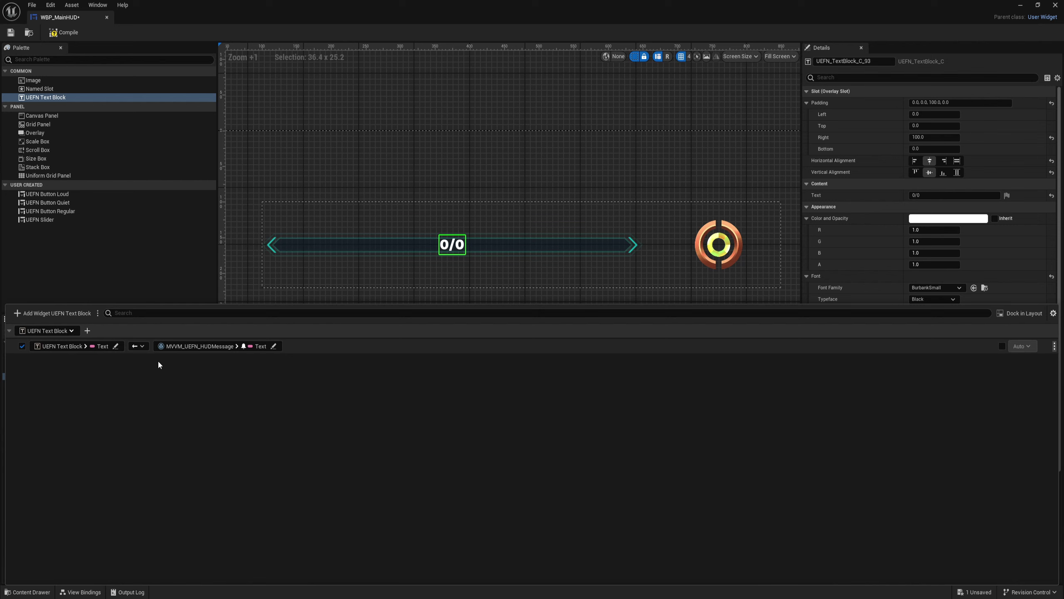
pyautogui.click(128, 334)
pyautogui.press('Delete')
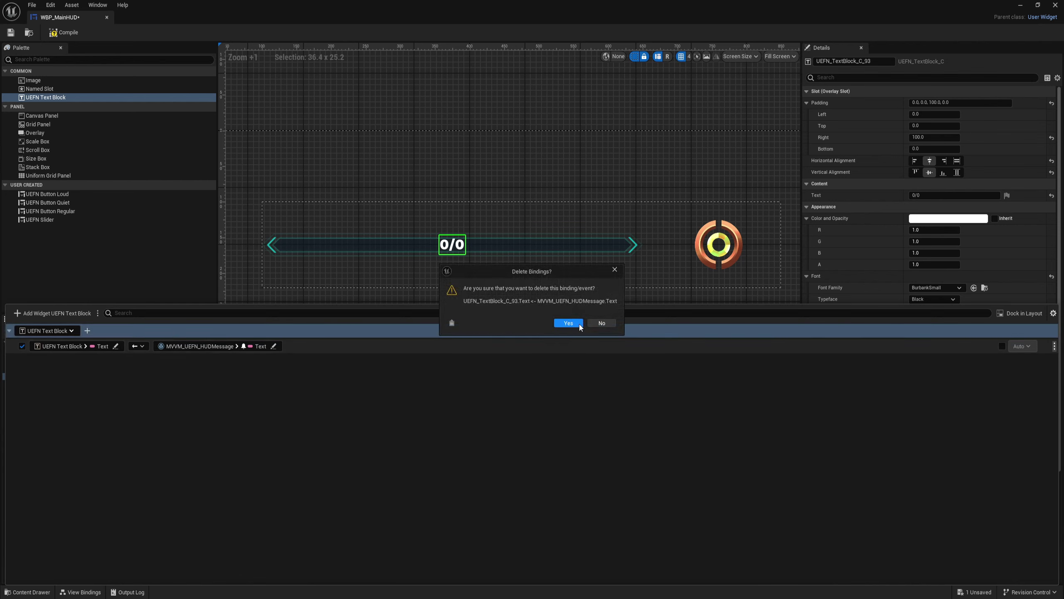
pyautogui.click(569, 323)
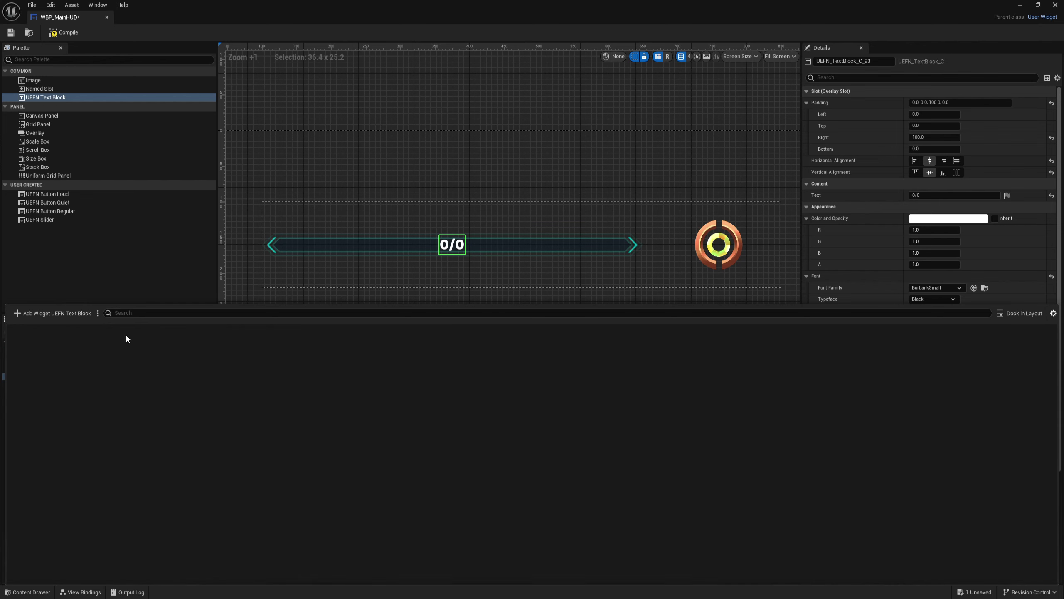
# Step: Add a new view binding for the 0/0 text block and choose its Text property as the target
pyautogui.click(53, 315)
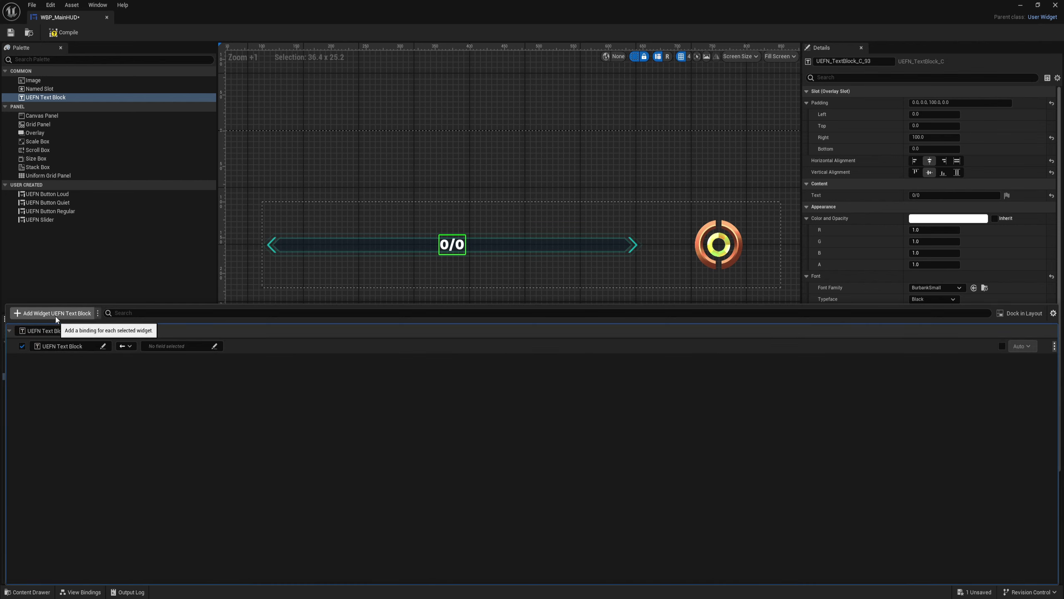
pyautogui.click(70, 347)
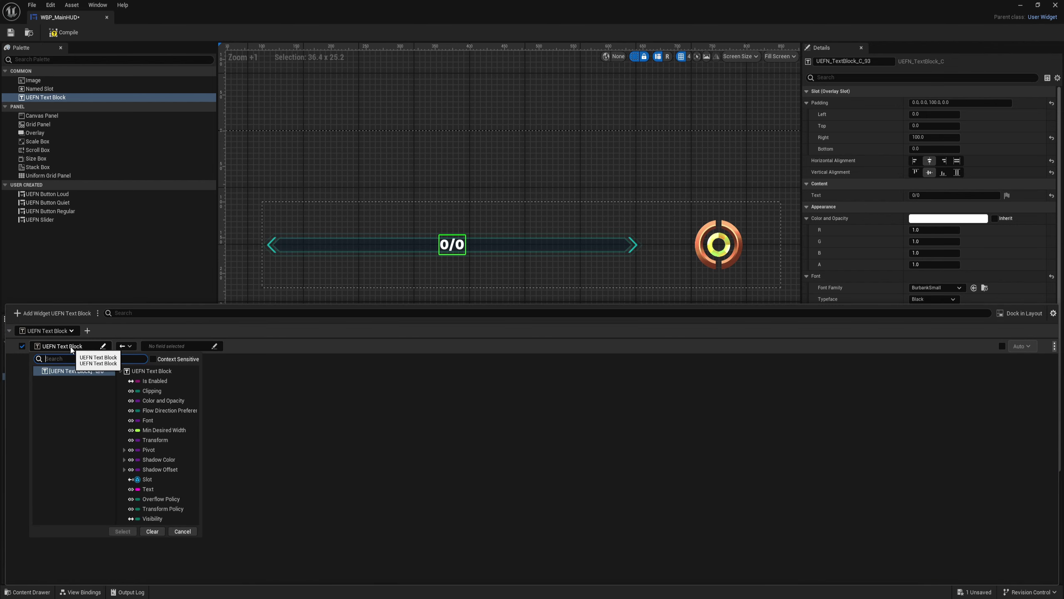
pyautogui.click(144, 489)
pyautogui.click(123, 531)
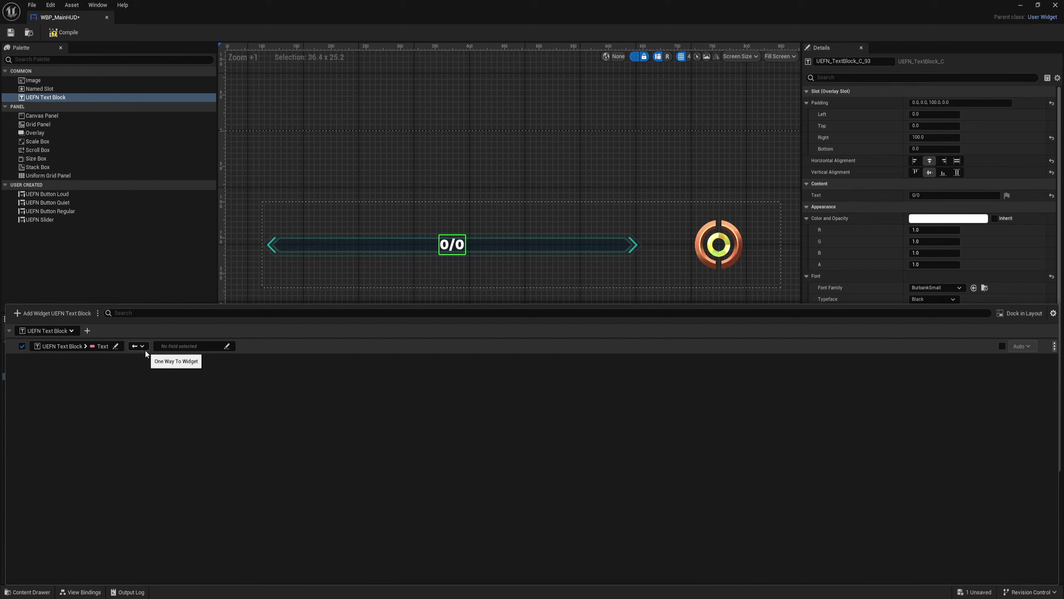
# Step: Set the binding source to the Text field of MVVM_UEFN_HUDMessage, and compile and save the widget
pyautogui.click(182, 346)
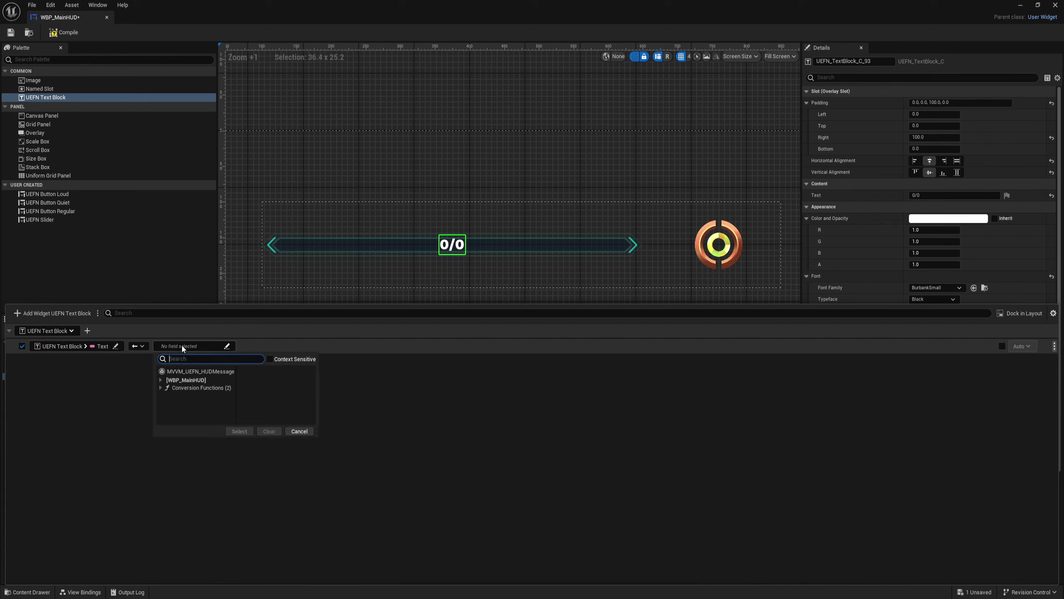
pyautogui.click(208, 371)
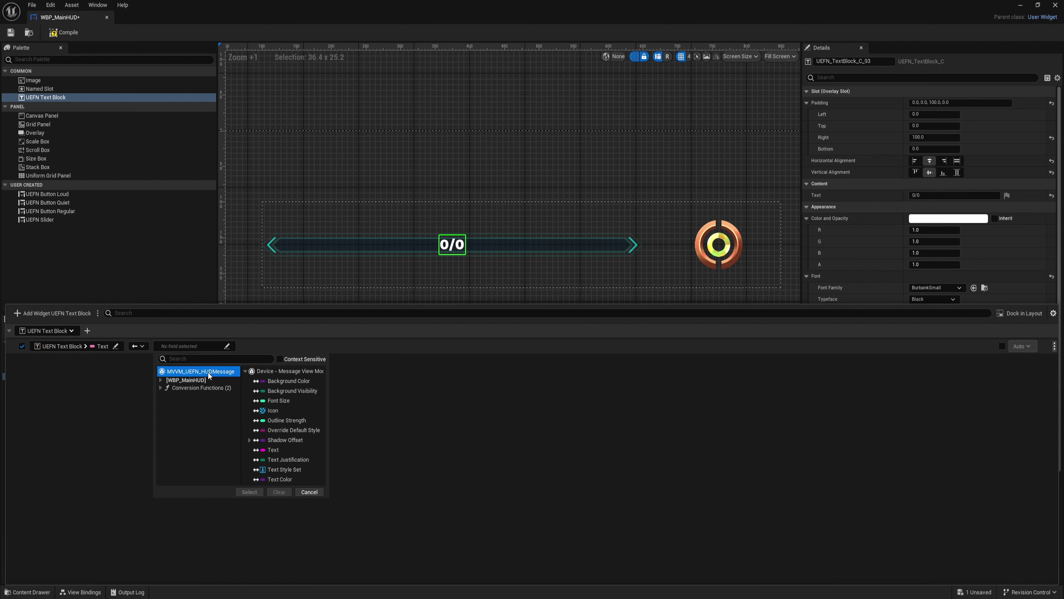
pyautogui.click(273, 450)
pyautogui.click(250, 491)
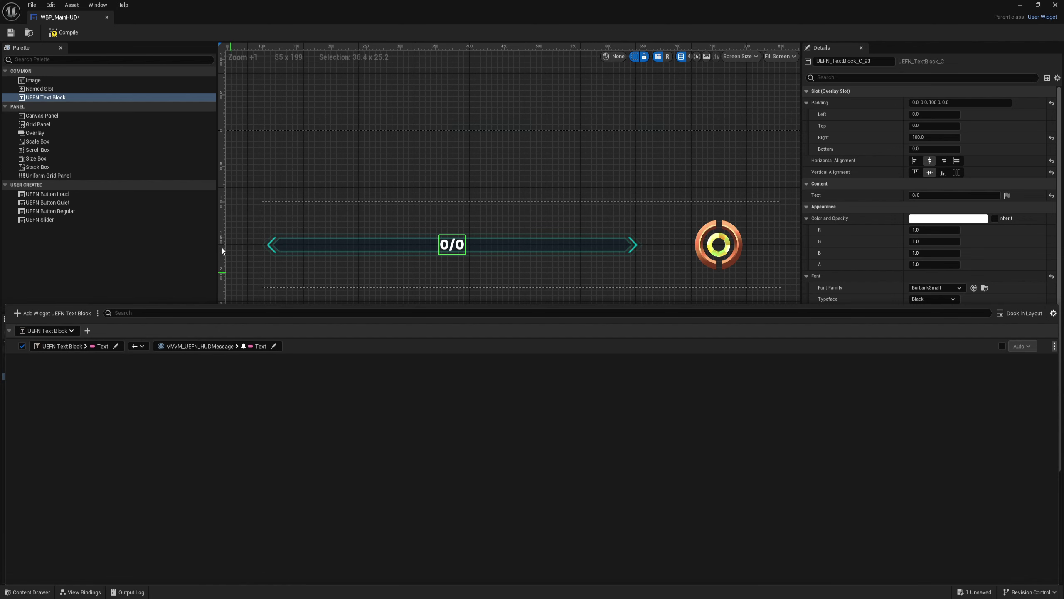
pyautogui.click(56, 34)
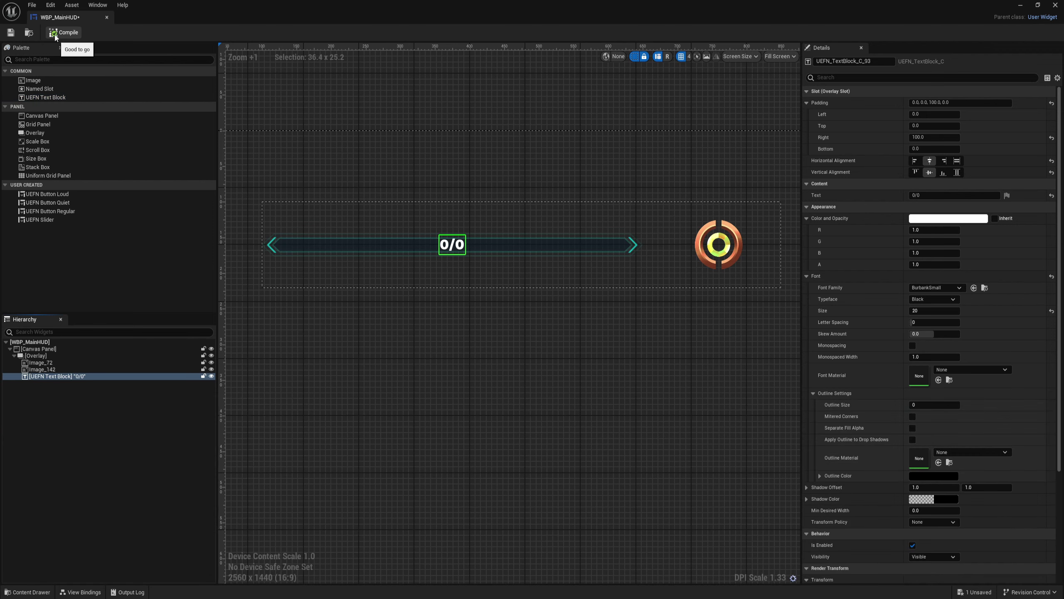
pyautogui.click(11, 32)
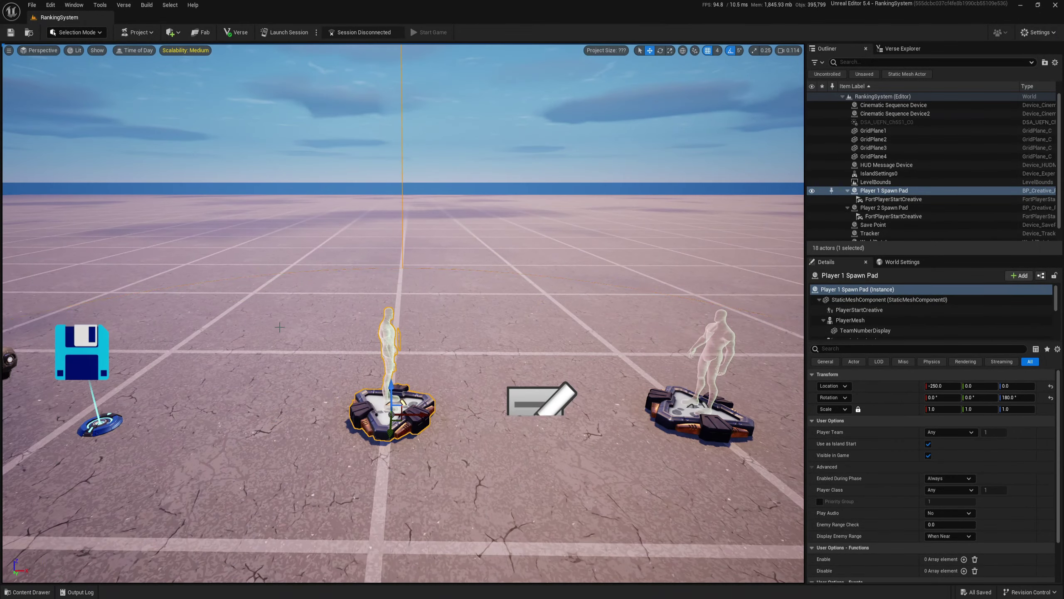
# Step: Open the LS_ProgressBar level sequence from the Widgets folder and enlarge the Sequencer area
pyautogui.hotkey('ctrl', 'space')
pyautogui.click(223, 488)
pyautogui.click(133, 412)
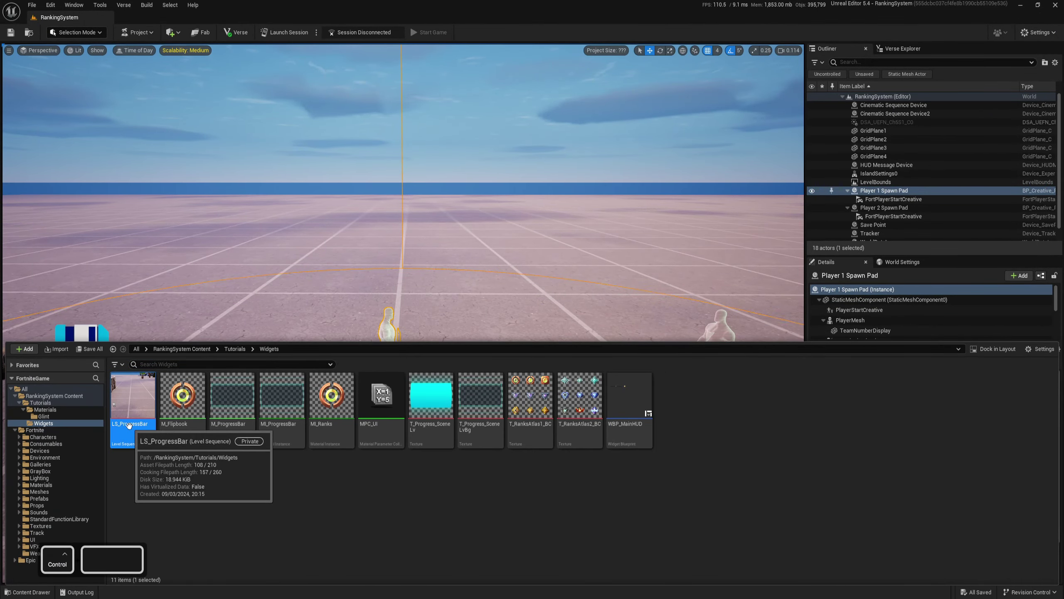
pyautogui.doubleClick(132, 413)
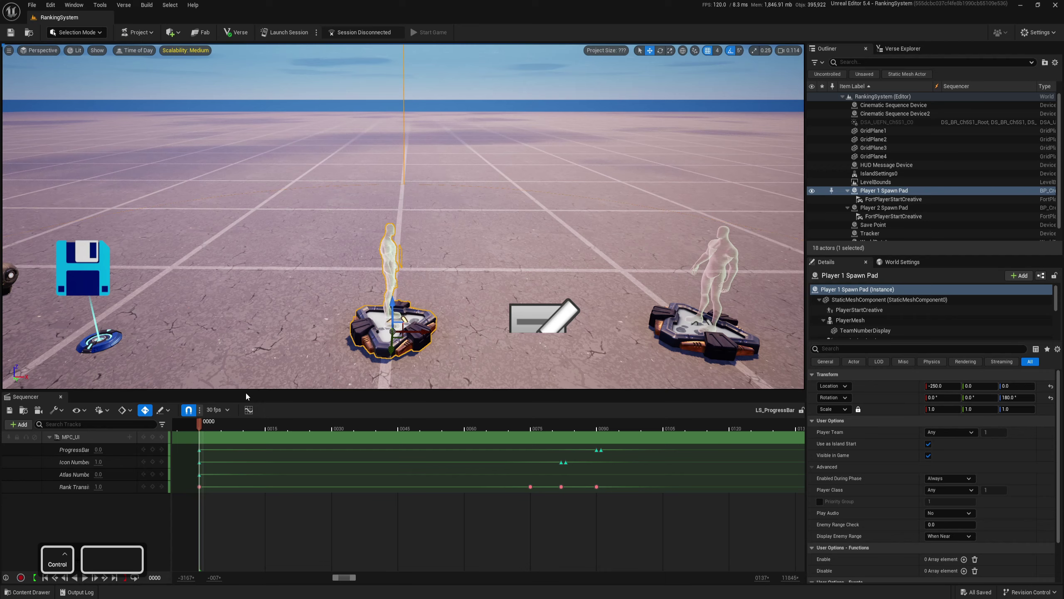
pyautogui.moveTo(245, 389); pyautogui.dragTo(246, 368)
pyautogui.scroll(1, 231, 432)
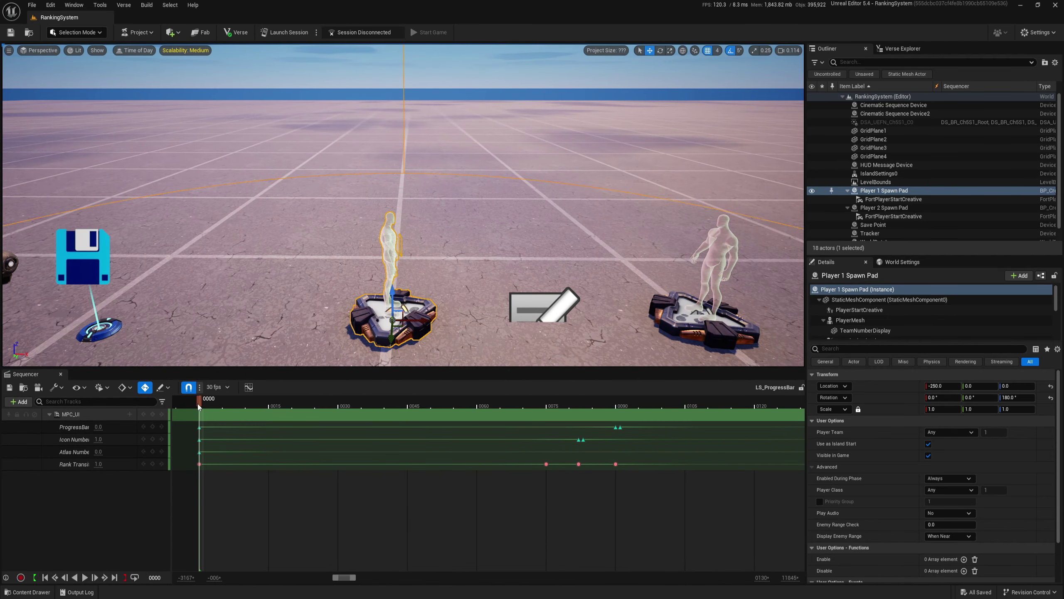
# Step: Scrub the LS_ProgressBar timeline to frame 90 and back to frame 30 to examine the MPC_UI track values
pyautogui.moveTo(198, 403); pyautogui.dragTo(296, 403)
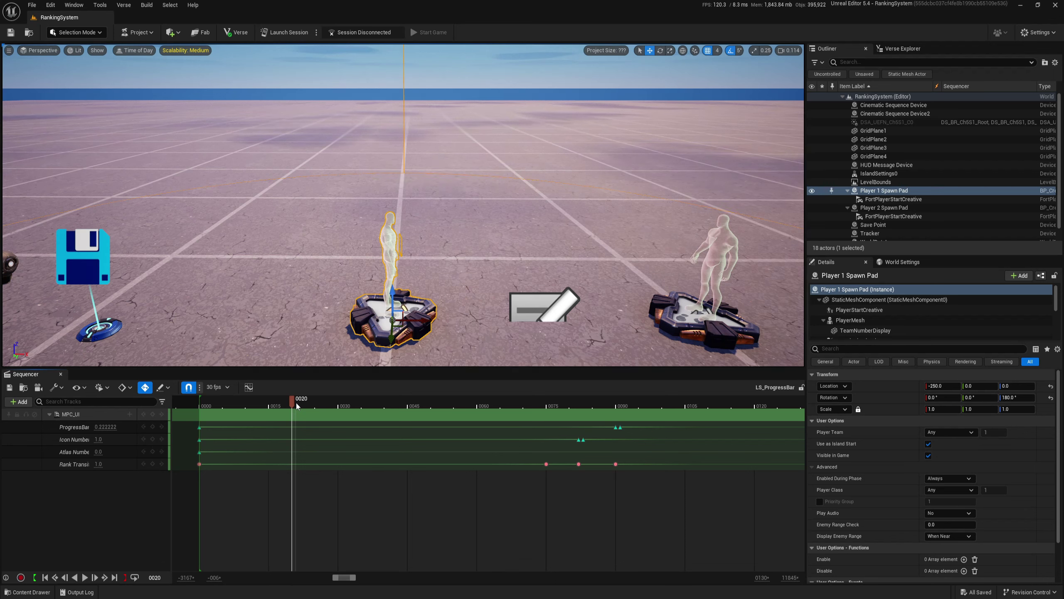
pyautogui.moveTo(296, 402); pyautogui.dragTo(352, 402)
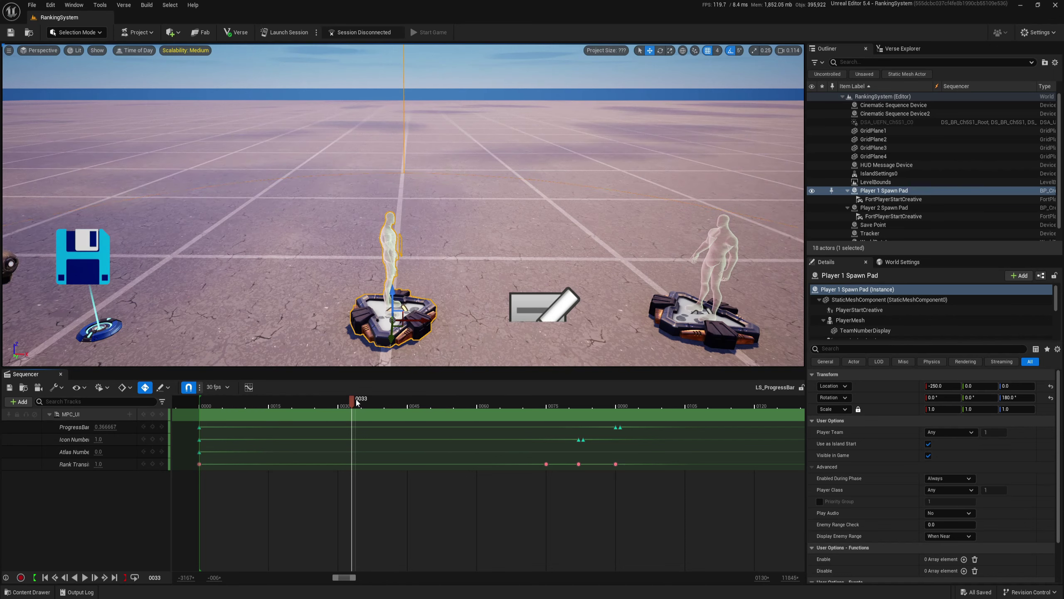
pyautogui.moveTo(356, 401); pyautogui.dragTo(618, 410)
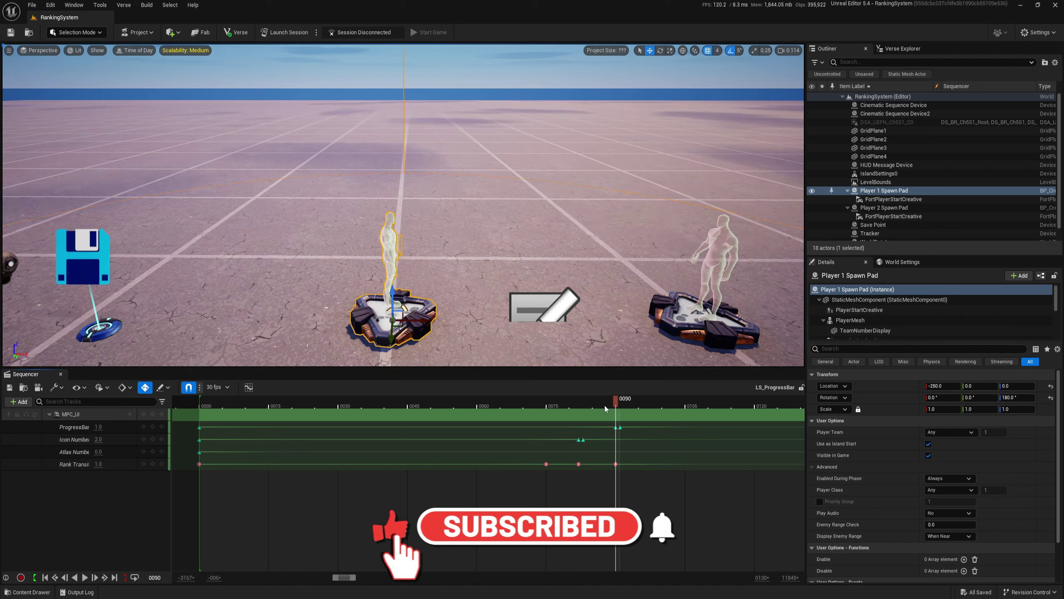
pyautogui.moveTo(616, 403)
pyautogui.mouseDown()
pyautogui.moveTo(292, 402)
pyautogui.moveTo(347, 403)
pyautogui.moveTo(341, 392)
pyautogui.moveTo(612, 390)
pyautogui.mouseUp()
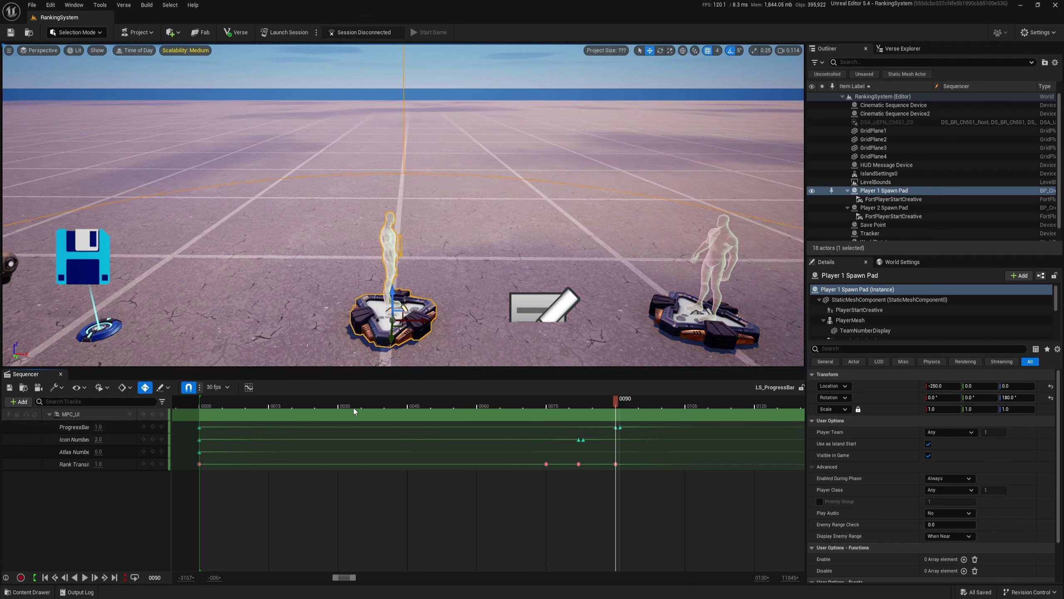
pyautogui.moveTo(616, 398); pyautogui.dragTo(337, 399)
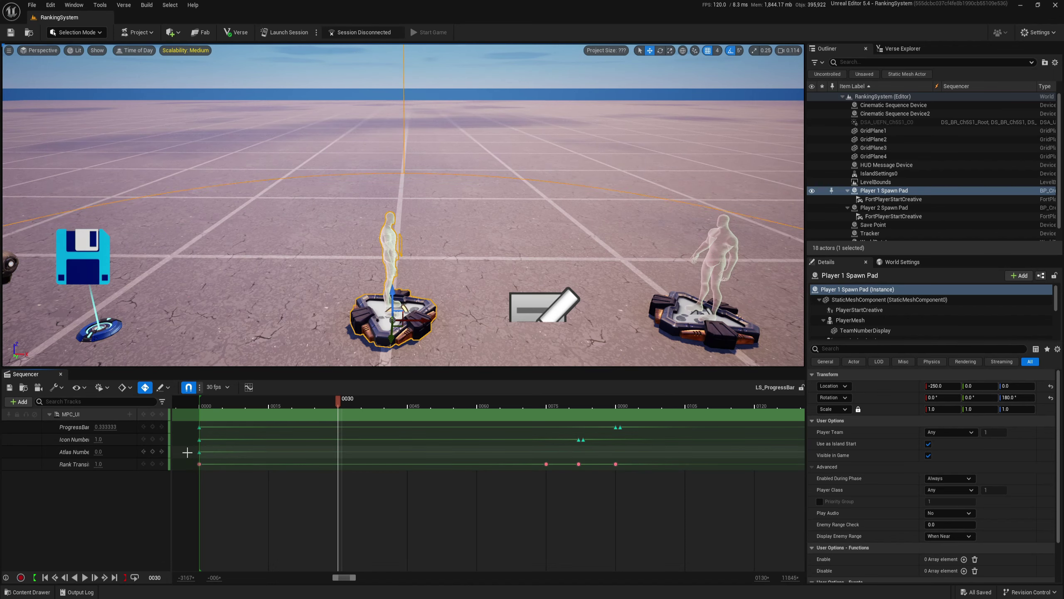
# Step: Open the curve editor for LS_ProgressBar and display the whole MPC_UI ProgressBar curve to examine its shape
pyautogui.click(249, 387)
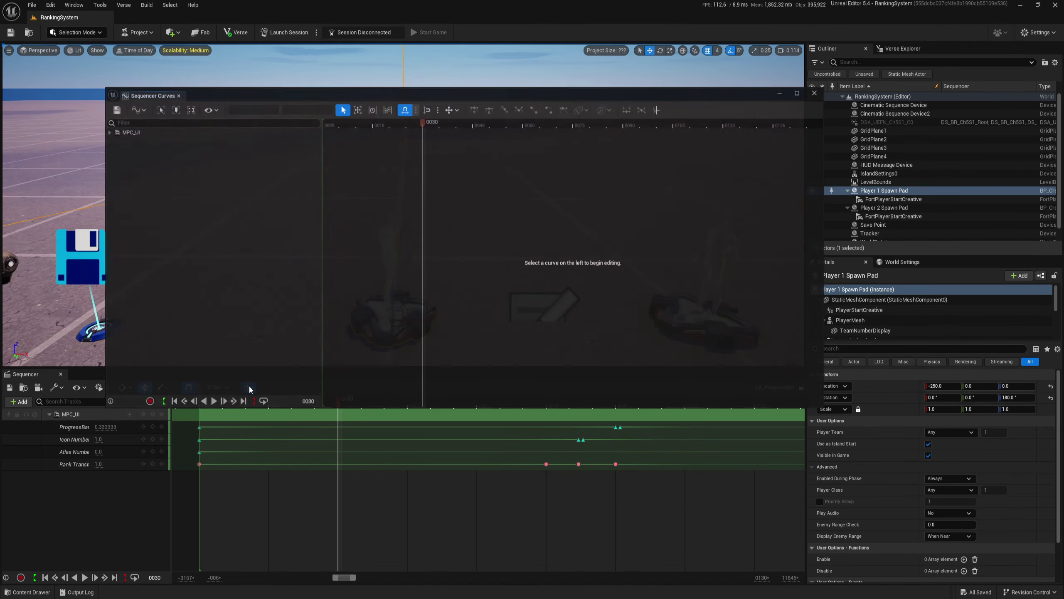
pyautogui.click(108, 132)
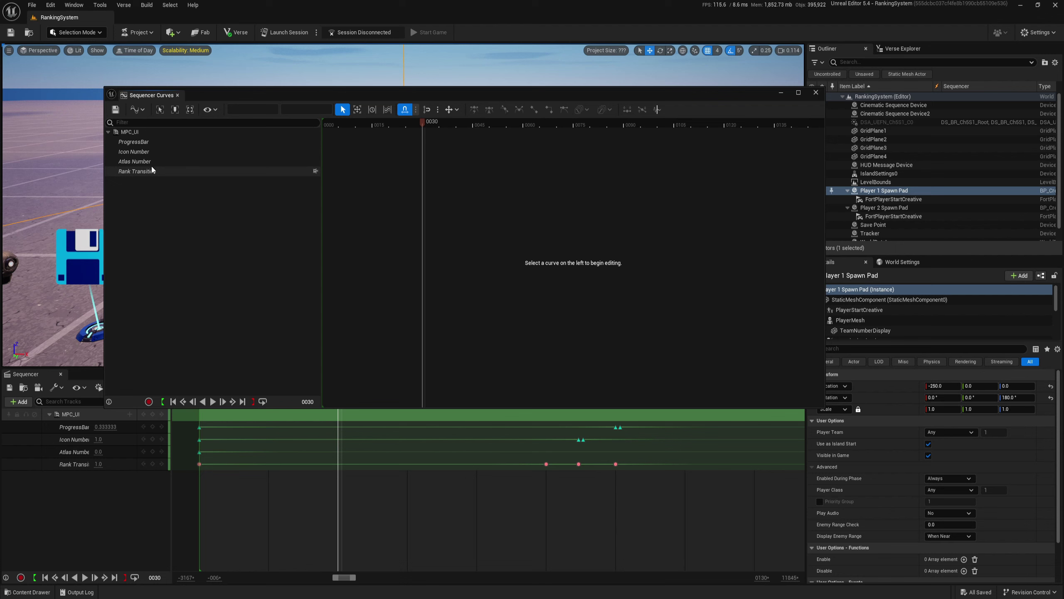
pyautogui.click(143, 143)
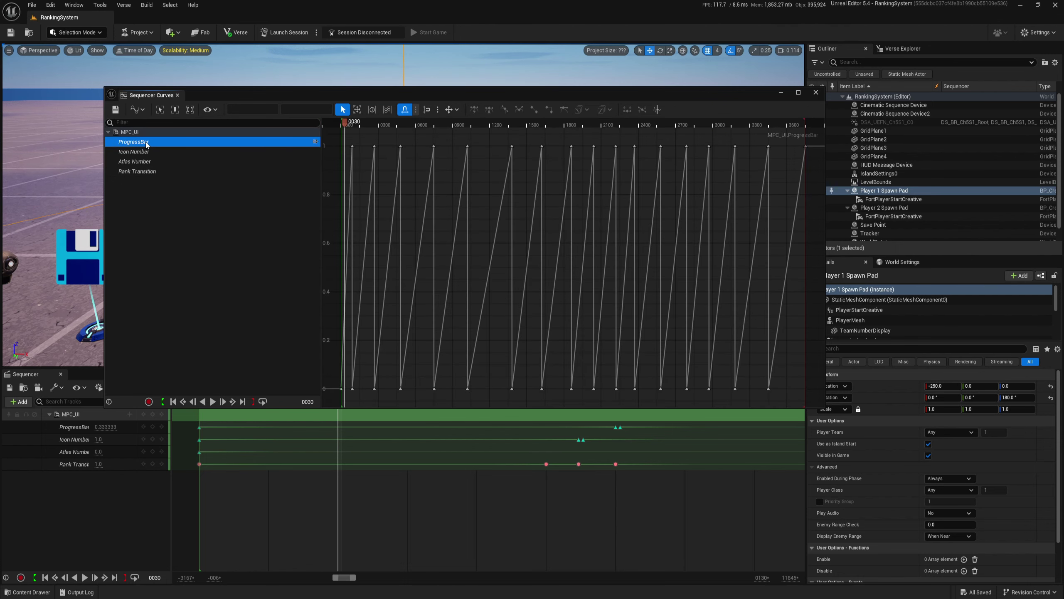
pyautogui.press('f')
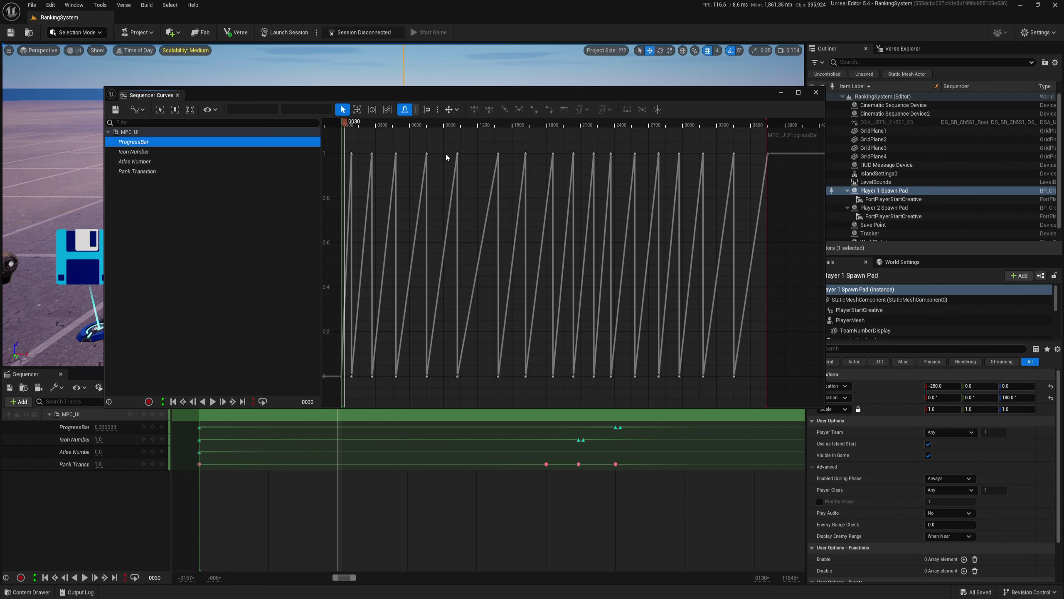
pyautogui.press('f')
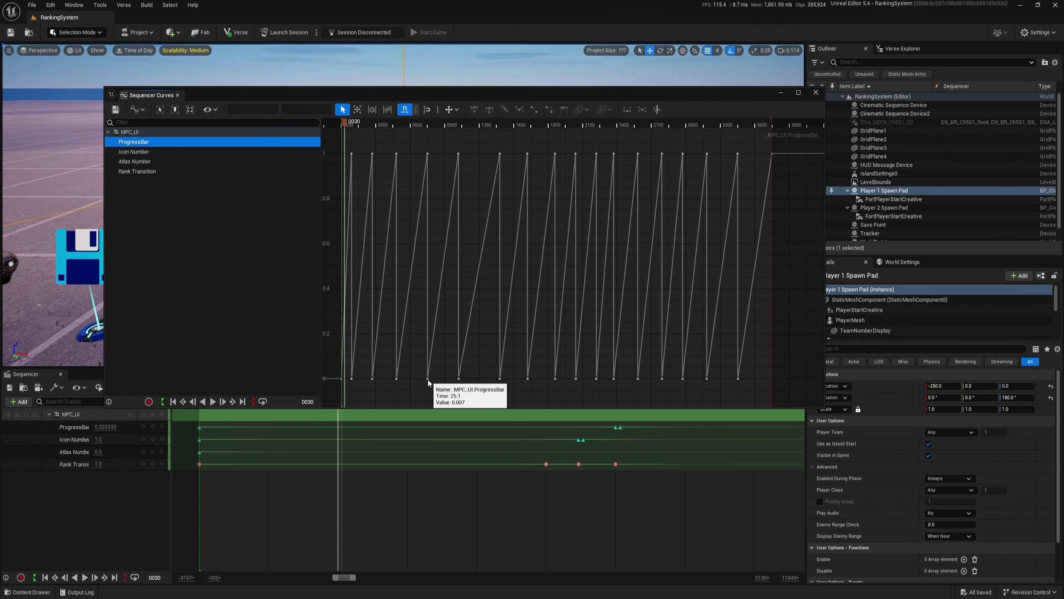
pyautogui.moveTo(454, 182)
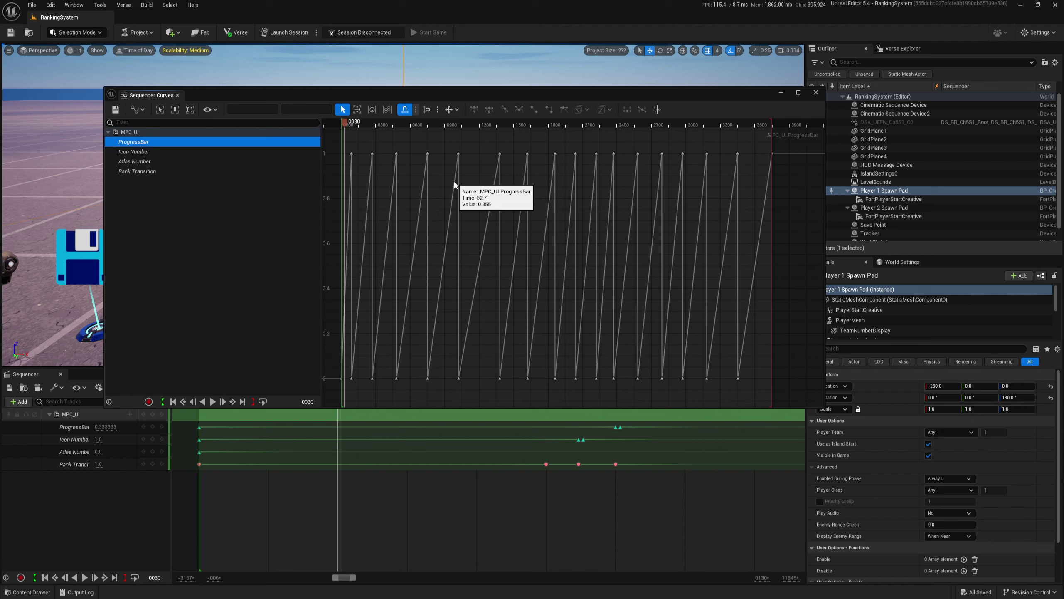
# Step: Try a smooth cubic interpolation on the ProgressBar curve's key at frame 1020 and examine the resulting easing
pyautogui.click(458, 153)
pyautogui.scroll(2, 457, 139)
pyautogui.scroll(4, 459, 143)
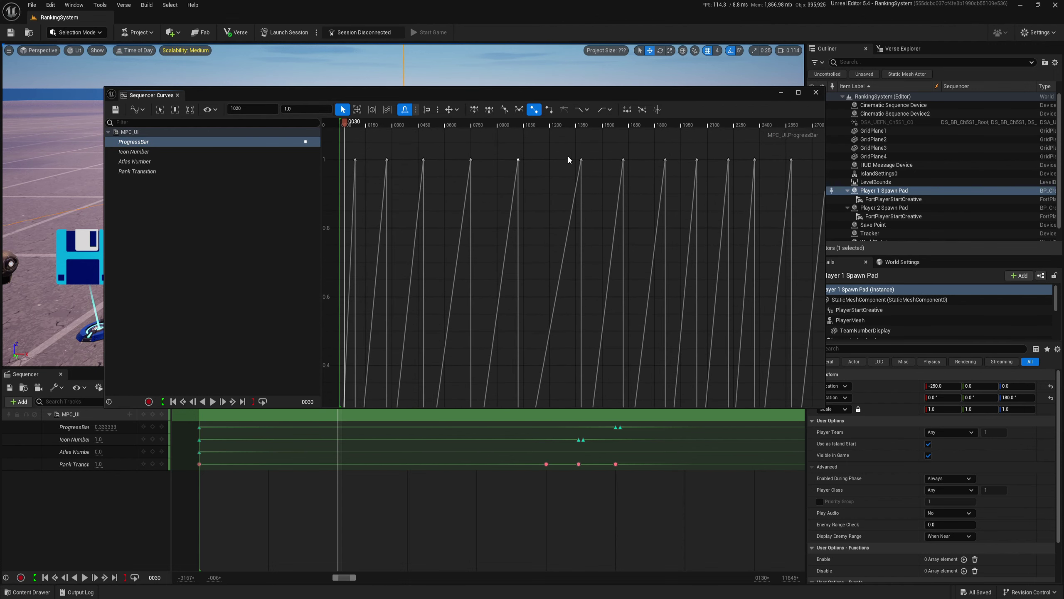
pyautogui.moveTo(591, 182); pyautogui.dragTo(593, 181)
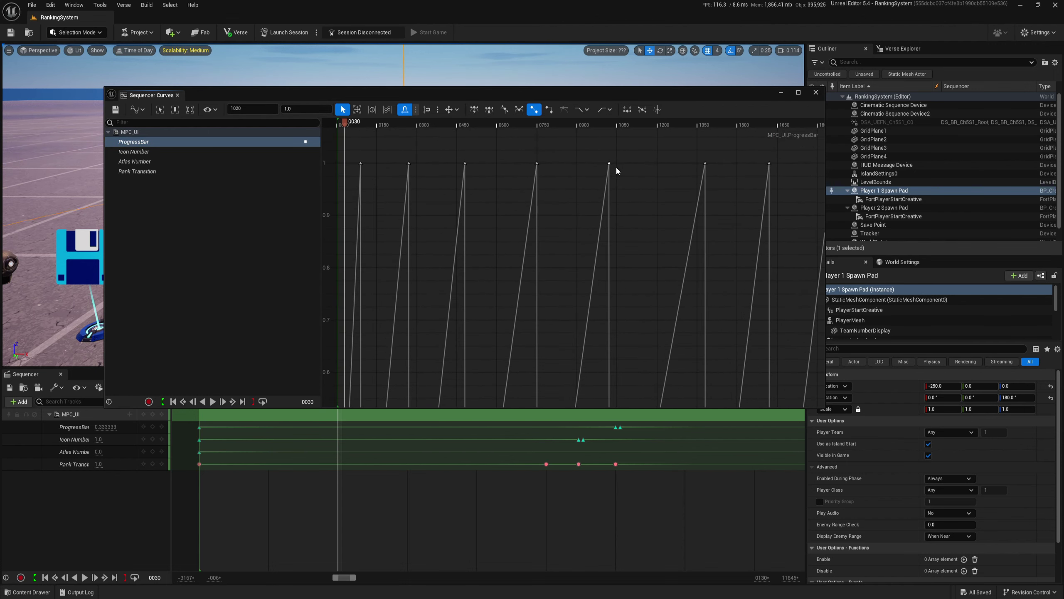
pyautogui.click(490, 110)
pyautogui.scroll(3, 615, 172)
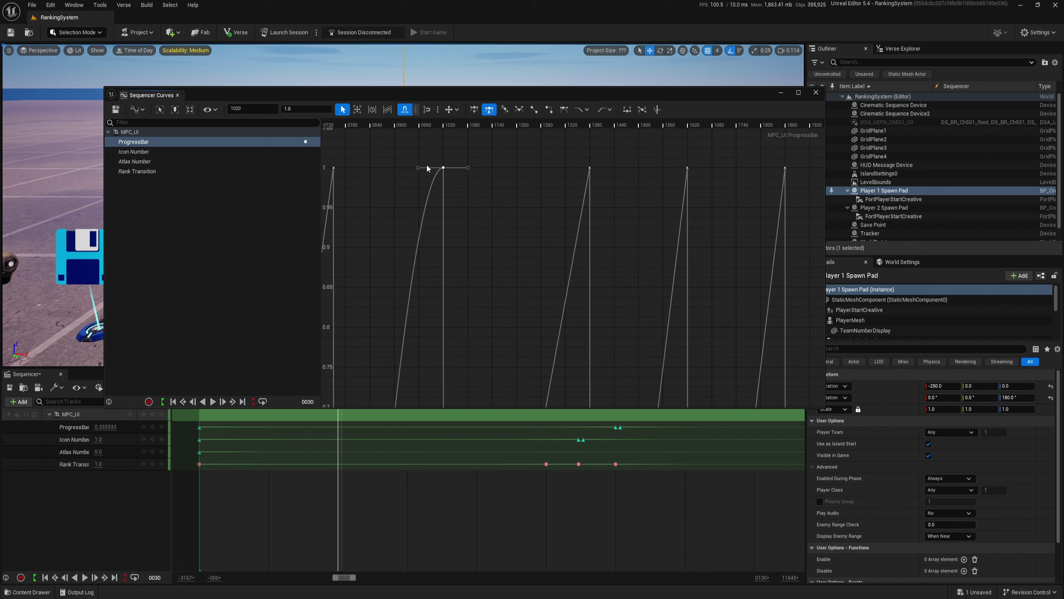
pyautogui.scroll(-2, 413, 222)
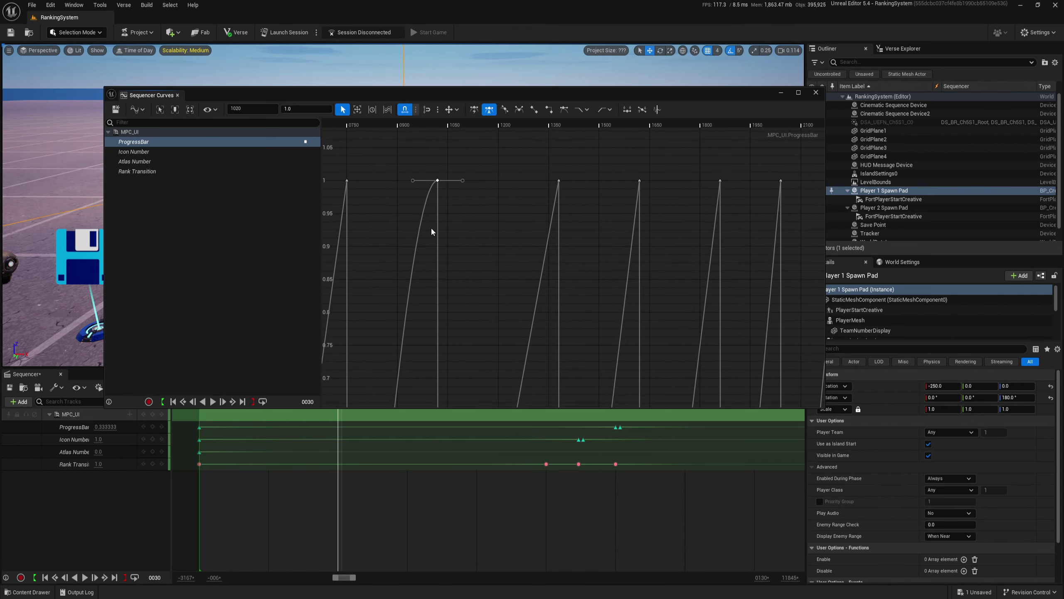
pyautogui.scroll(-2, 431, 232)
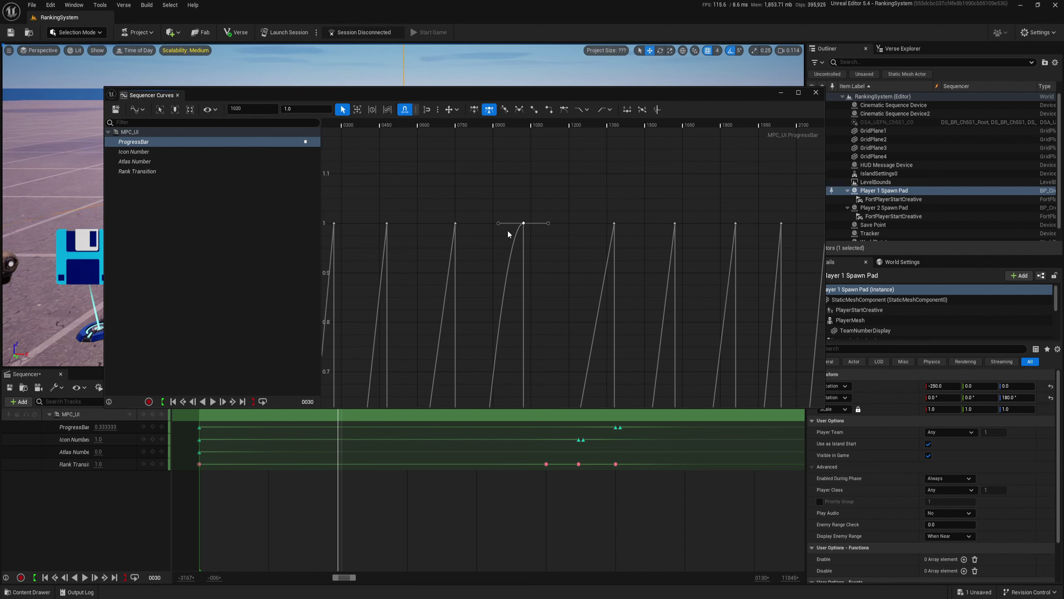
pyautogui.moveTo(517, 235)
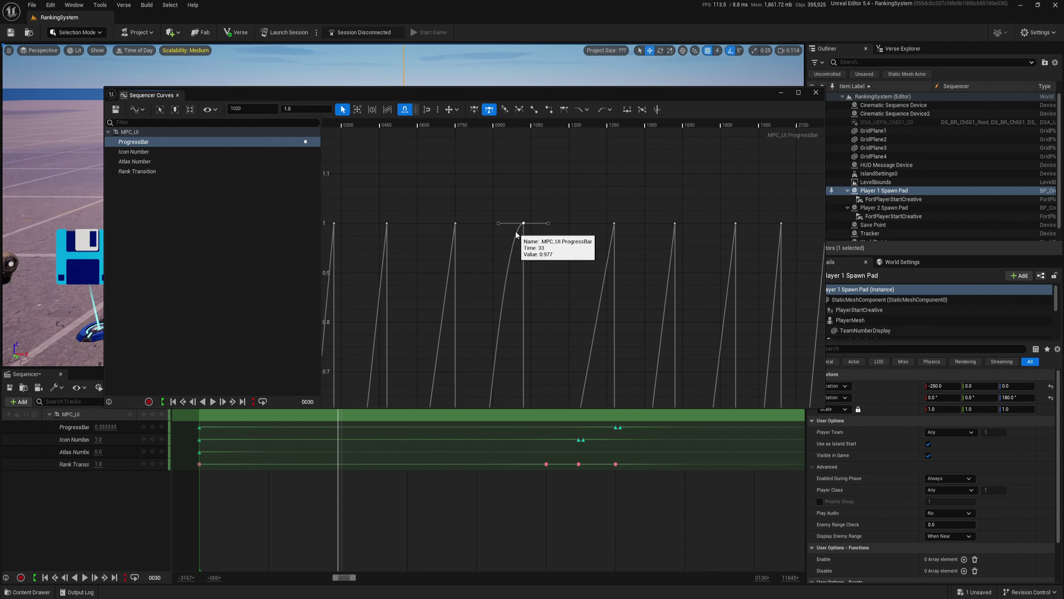
# Step: Set the ProgressBar key at frame 1020 to linear interpolation and save the sequence
pyautogui.click(537, 110)
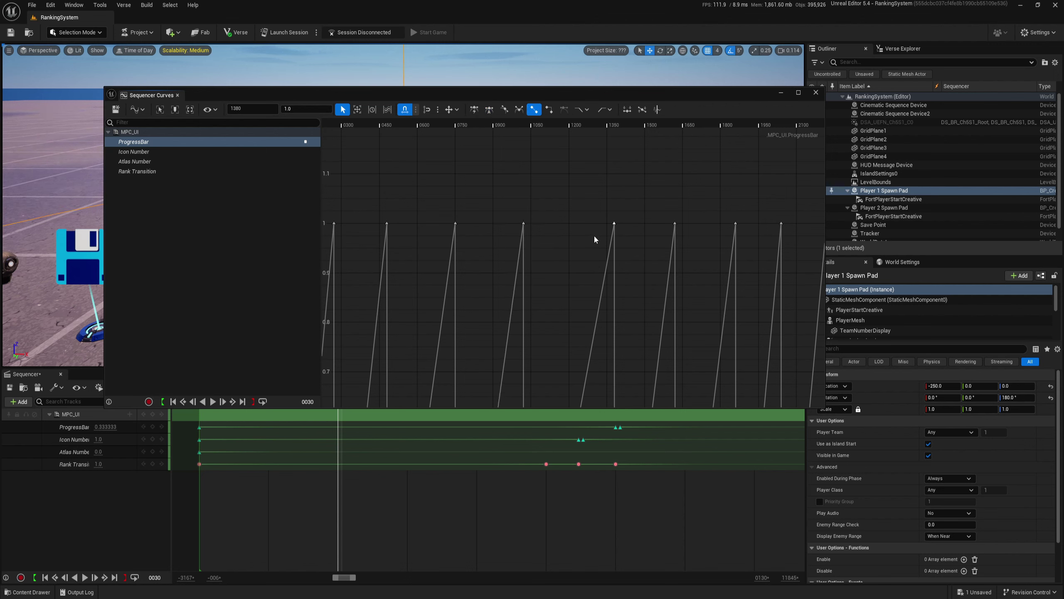
pyautogui.press('f')
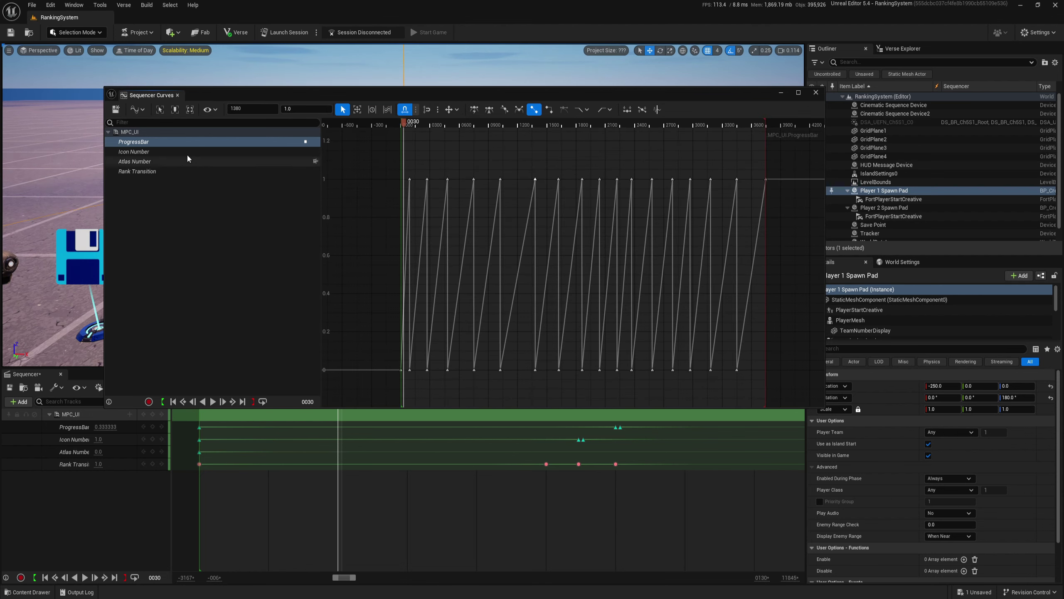
pyautogui.click(116, 110)
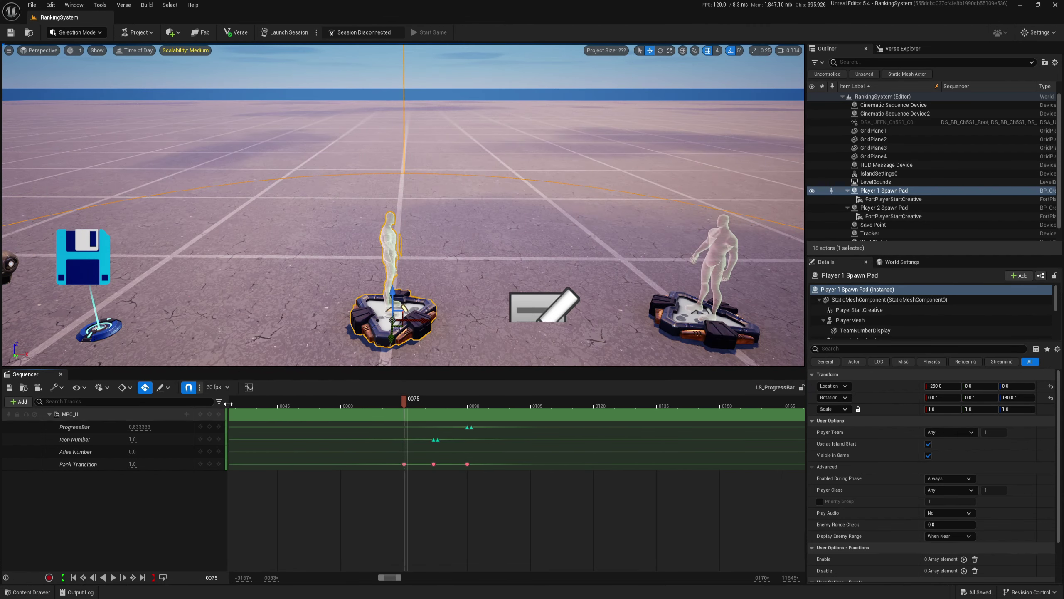
# Step: Scrub the LS_ProgressBar timeline through frames 75, 82, 83, 90 and 91 to examine the ProgressBar, Icon Number and Rank Transition values
pyautogui.moveTo(456, 509); pyautogui.dragTo(430, 506)
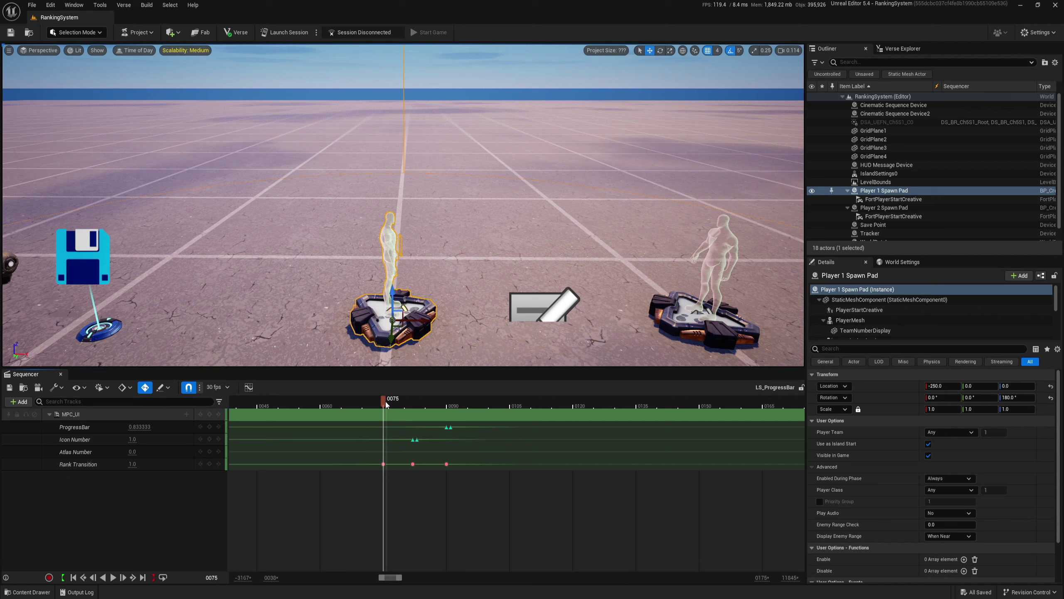
pyautogui.moveTo(386, 404); pyautogui.dragTo(408, 405)
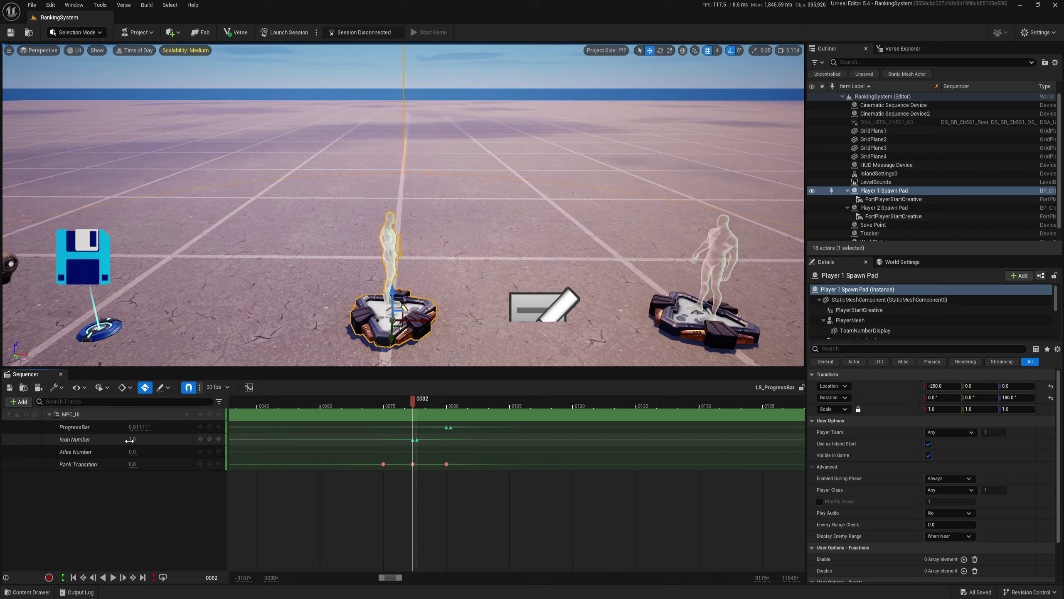
pyautogui.hscroll(-5, 367, 517)
pyautogui.moveTo(699, 410); pyautogui.dragTo(684, 392)
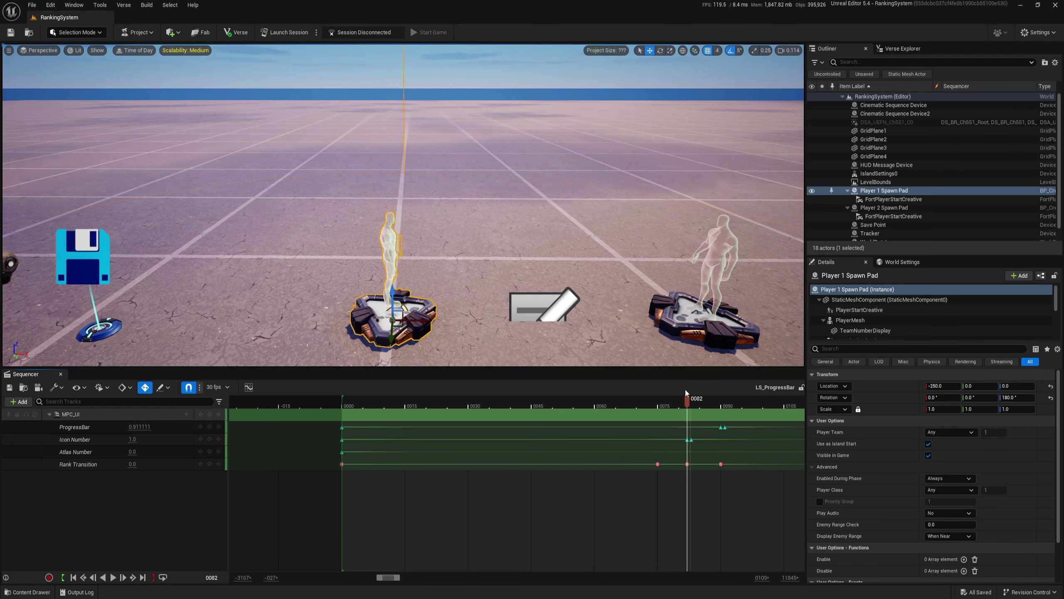
pyautogui.hscroll(1, 615, 525)
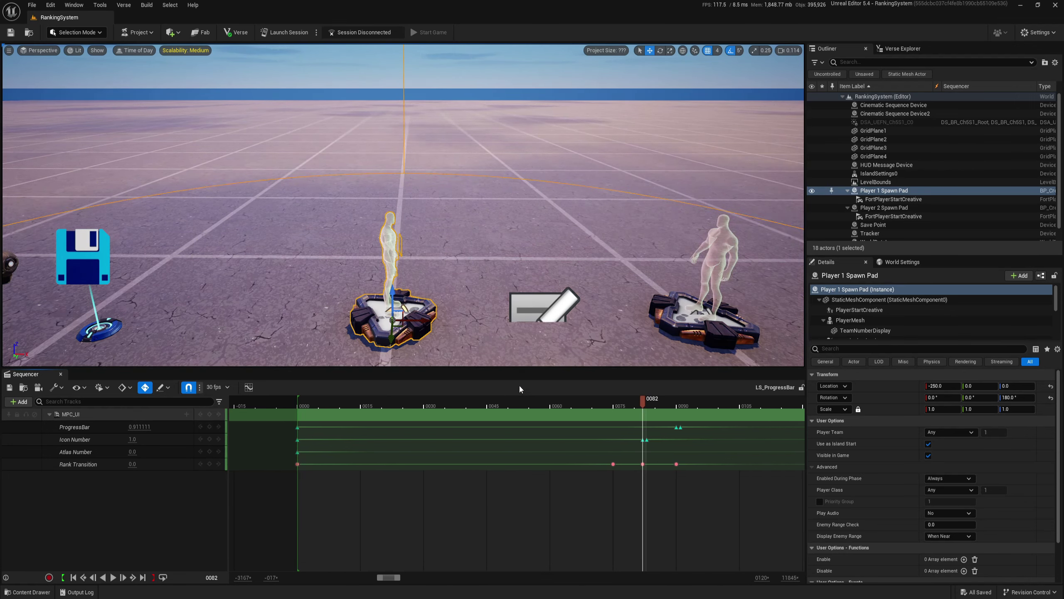
pyautogui.moveTo(632, 487); pyautogui.dragTo(478, 499)
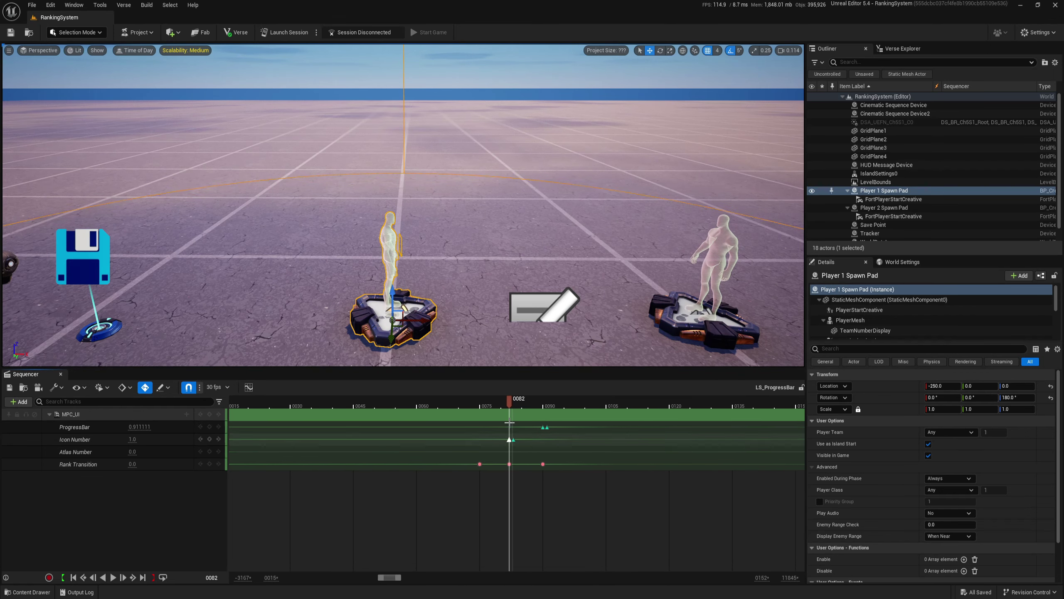
pyautogui.moveTo(511, 402); pyautogui.dragTo(531, 405)
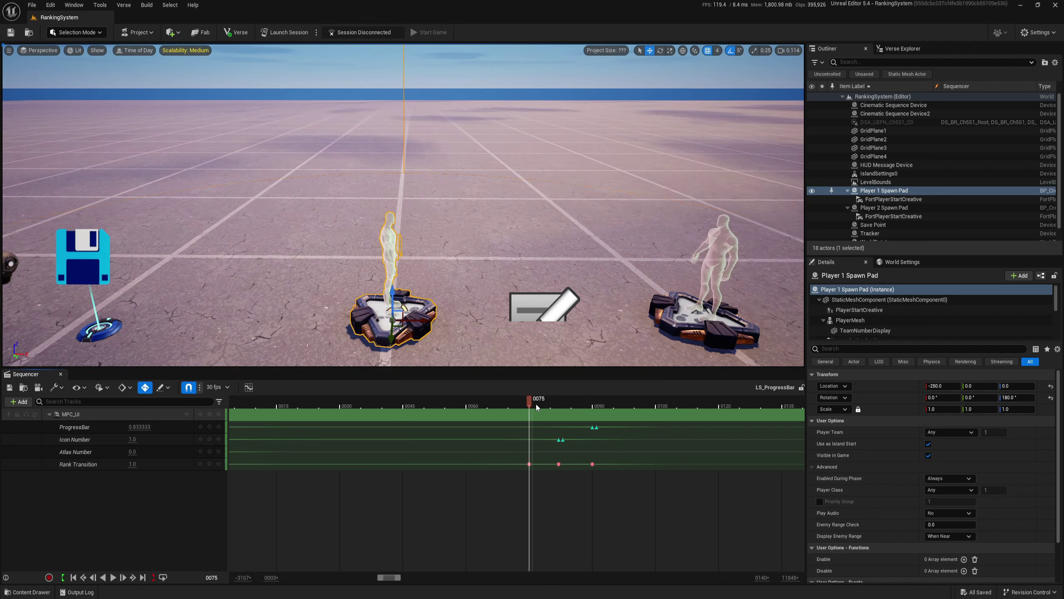
pyautogui.moveTo(537, 407); pyautogui.dragTo(554, 406)
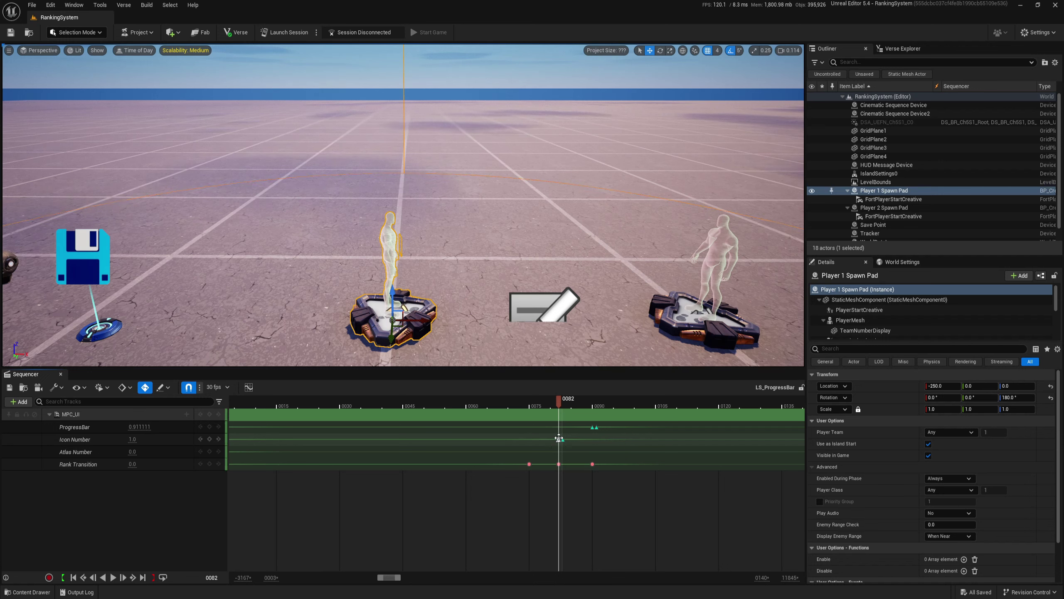
pyautogui.click(566, 404)
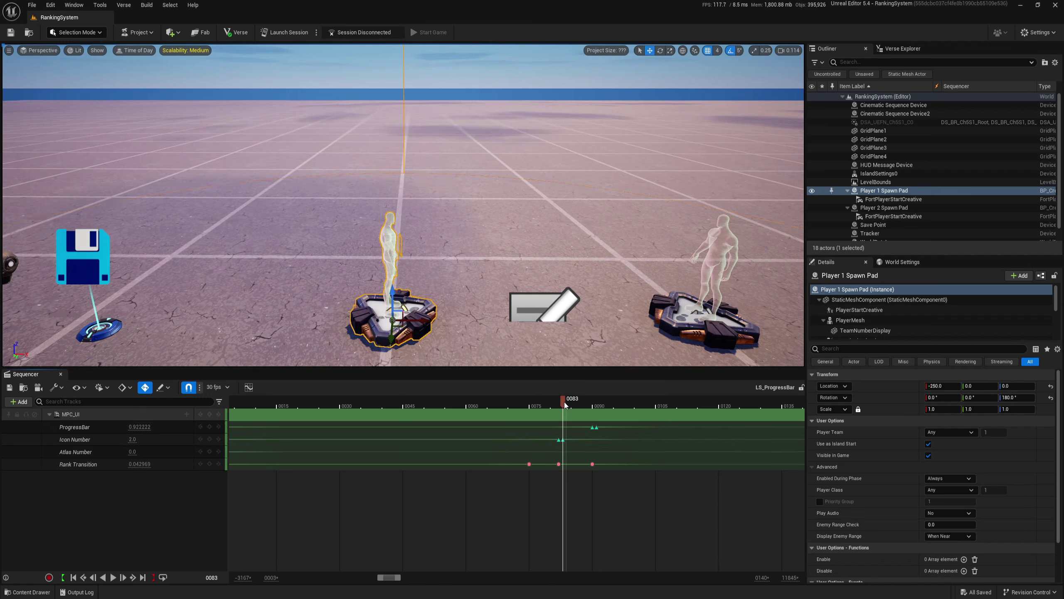
pyautogui.moveTo(570, 405); pyautogui.dragTo(593, 405)
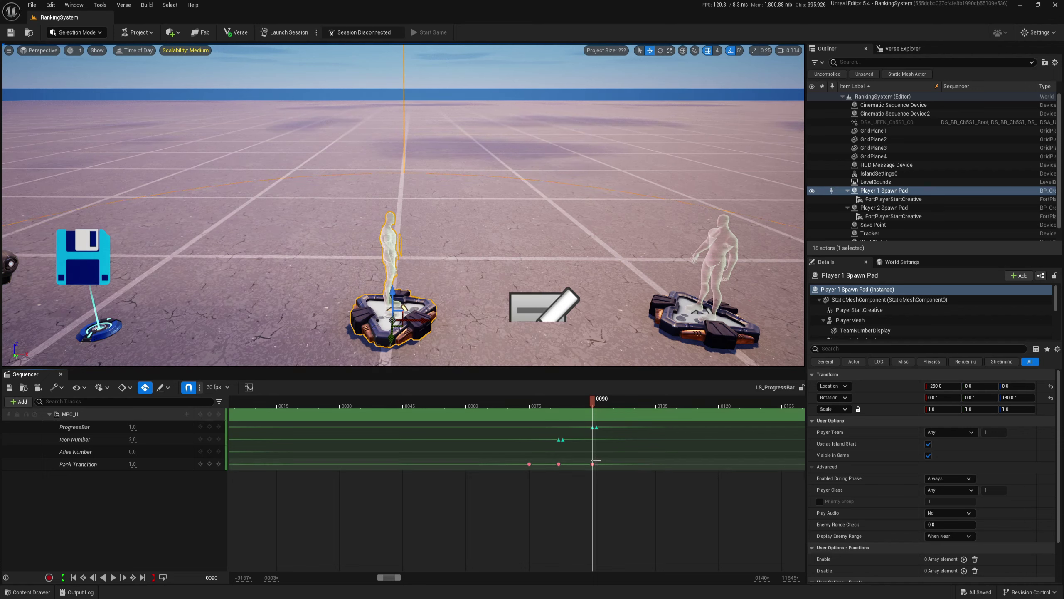
pyautogui.moveTo(630, 488); pyautogui.dragTo(468, 488)
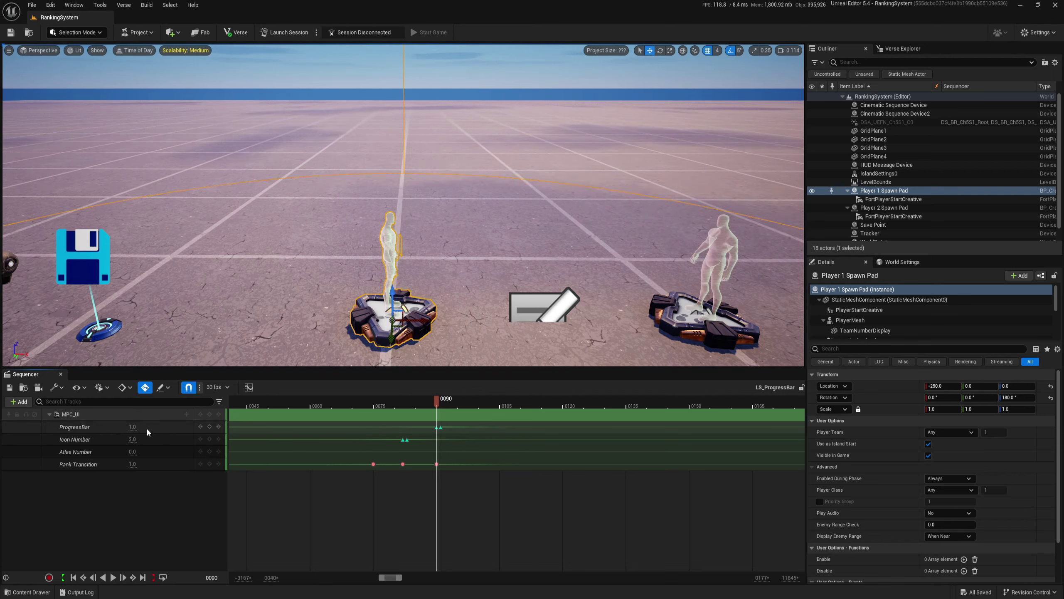
pyautogui.click(441, 403)
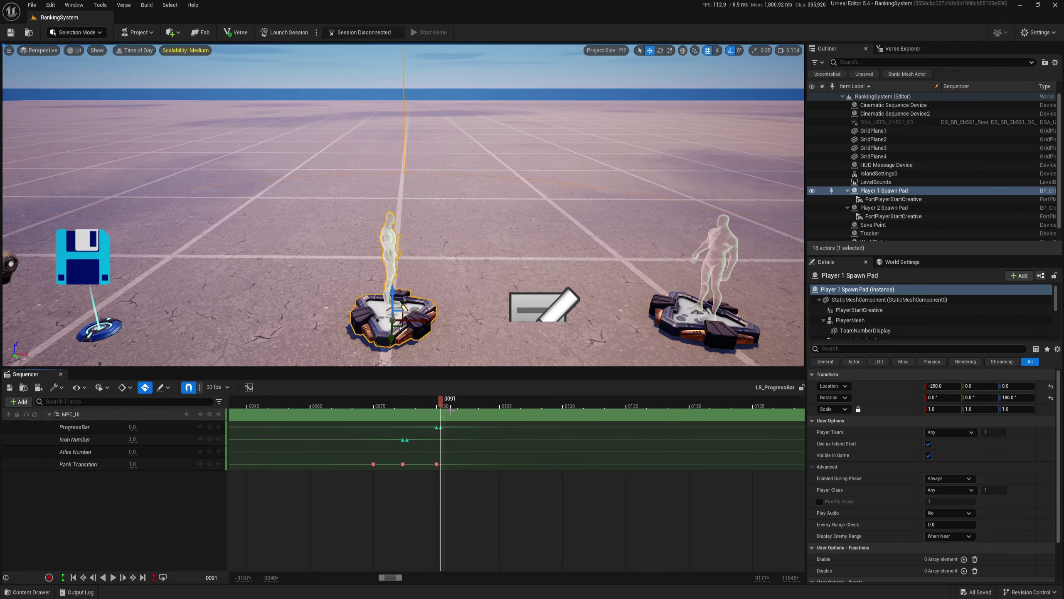
pyautogui.click(249, 388)
pyautogui.moveTo(329, 382); pyautogui.dragTo(375, 292)
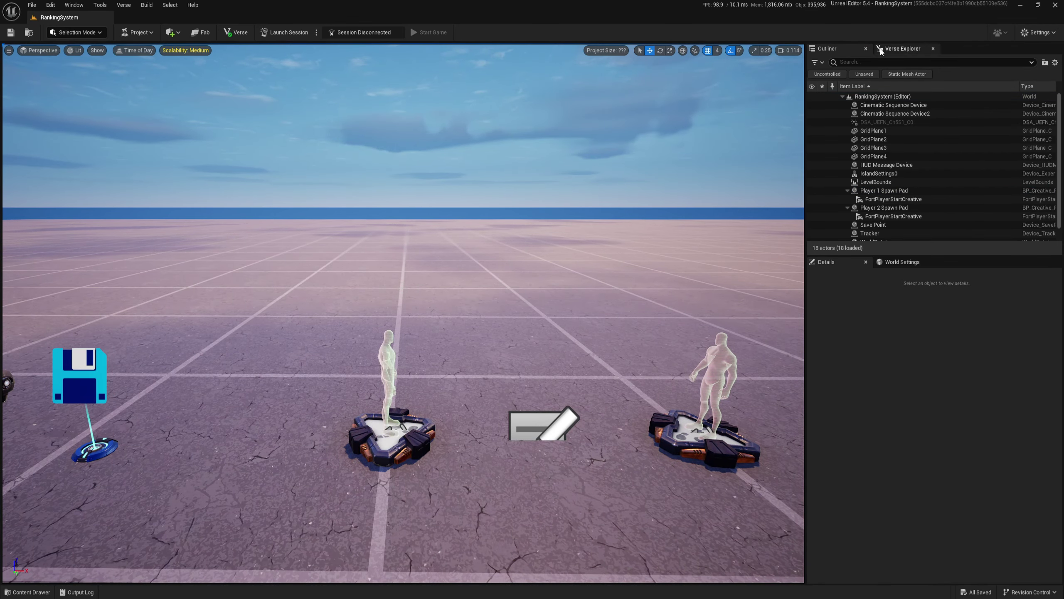
# Step: Create a Verse file in the RankingSystem project from the Verse Device template, named game_manager_device
pyautogui.click(902, 50)
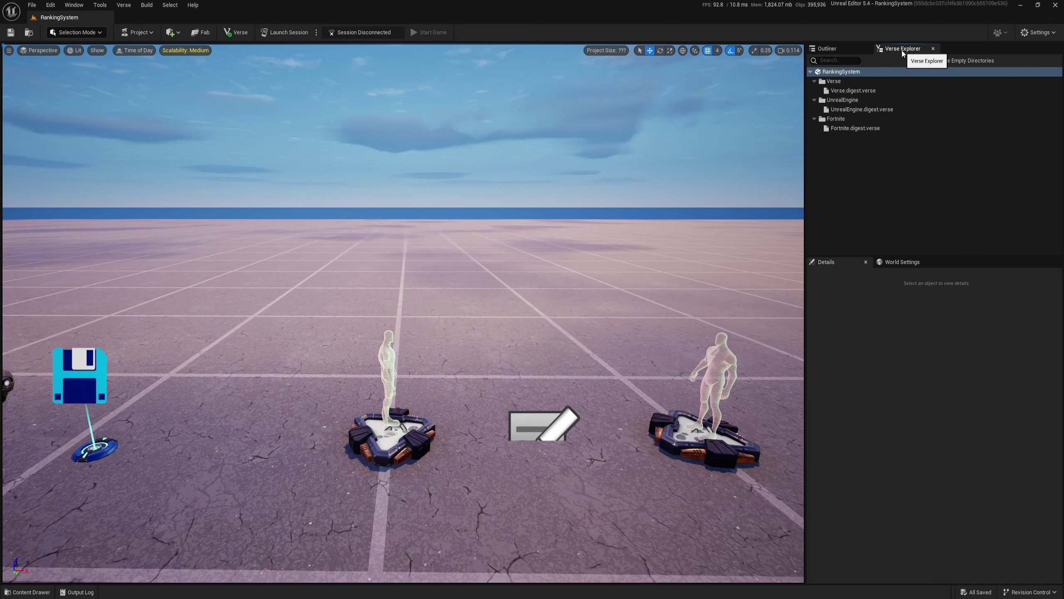
pyautogui.click(123, 5)
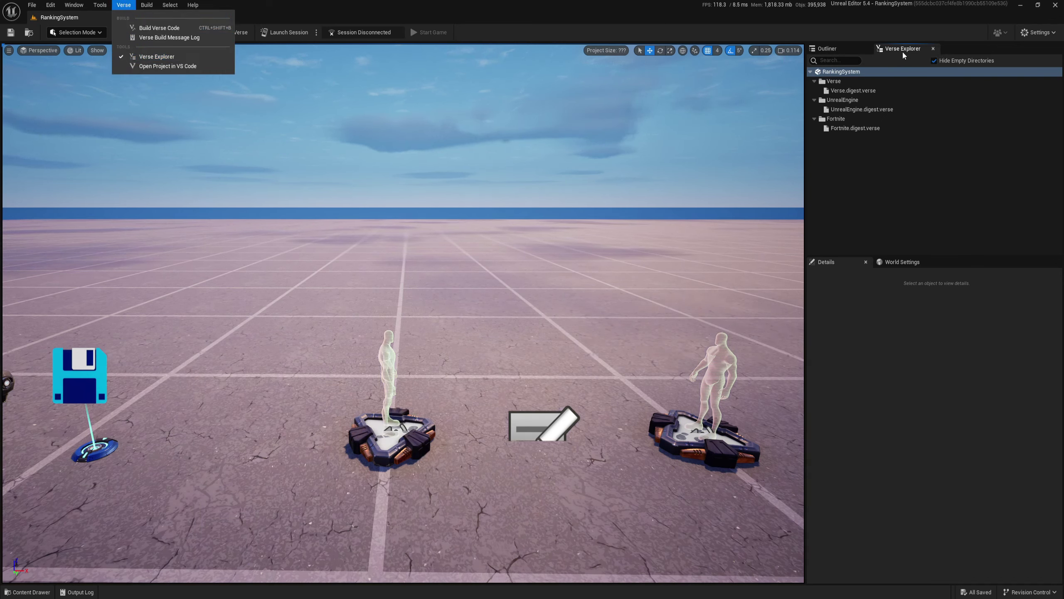
pyautogui.rightClick(834, 71)
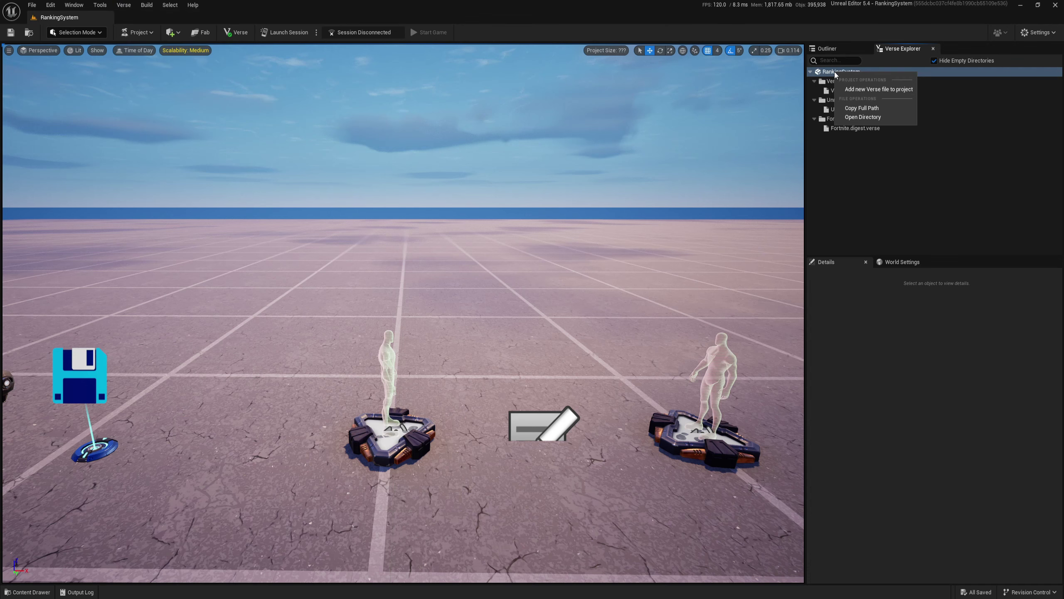
pyautogui.click(874, 90)
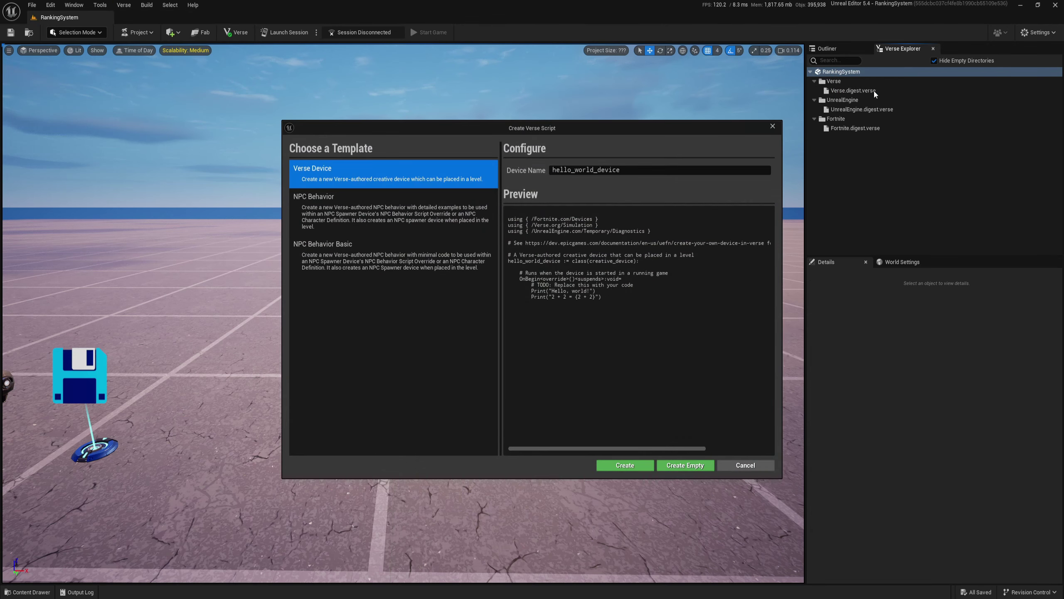
pyautogui.moveTo(596, 173); pyautogui.dragTo(549, 172)
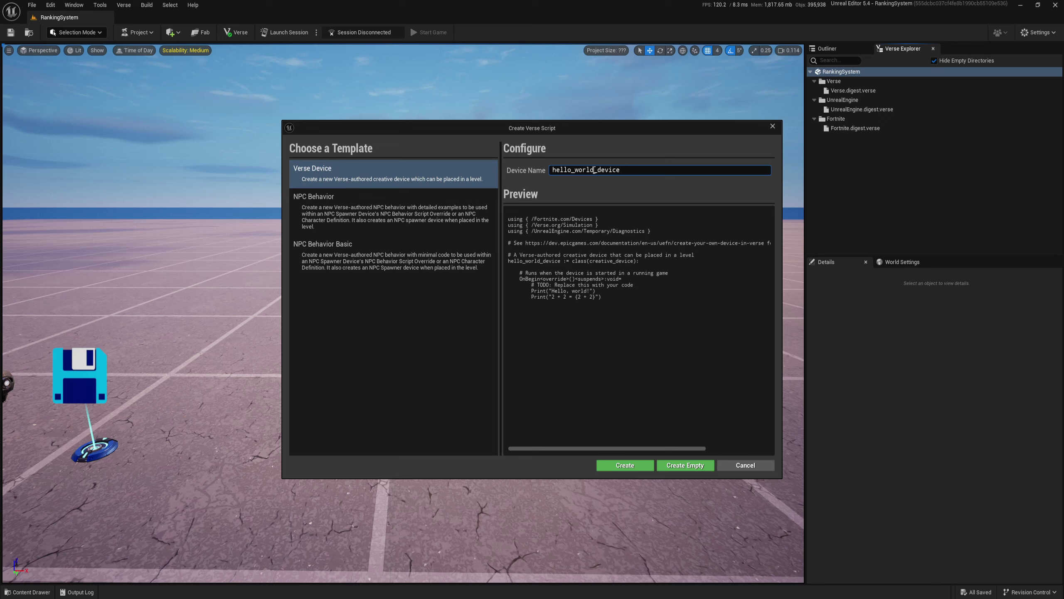
pyautogui.write('game_manager')
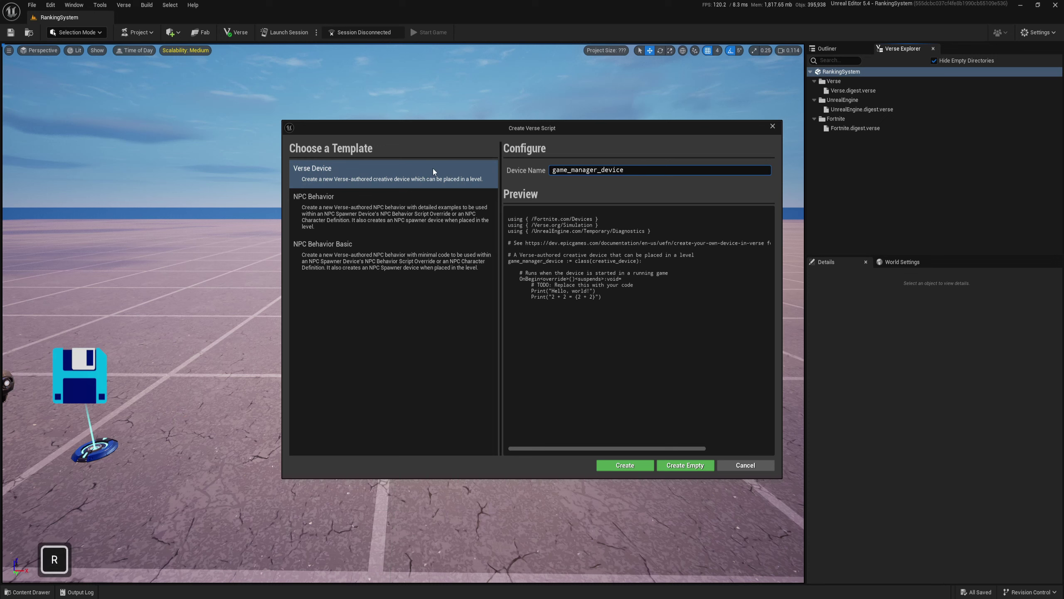
pyautogui.click(624, 465)
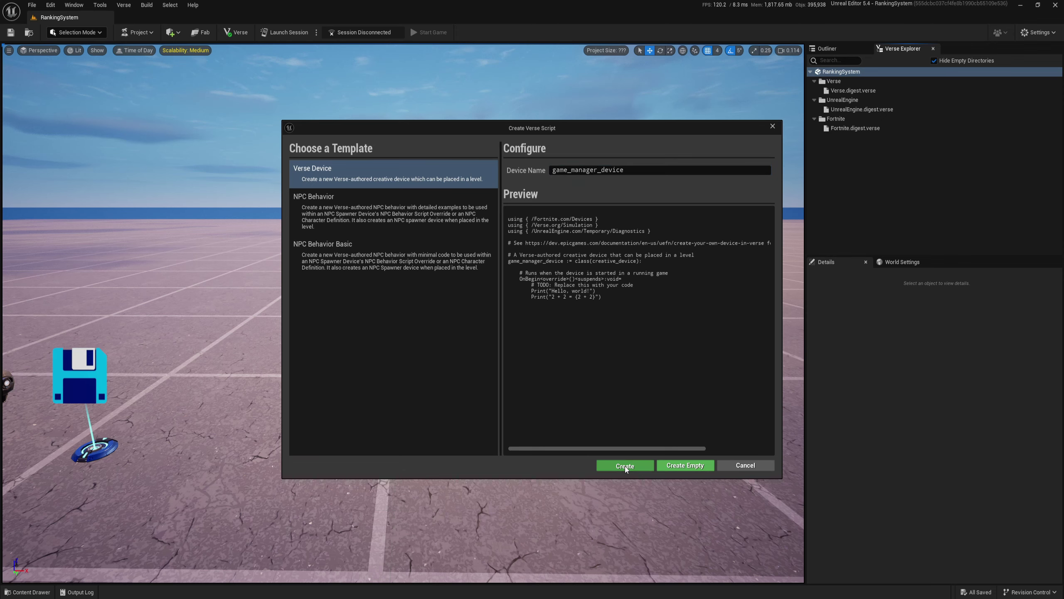
# Step: Create an empty Verse file named custom_player in the RankingSystem project
pyautogui.rightClick(839, 74)
pyautogui.click(867, 92)
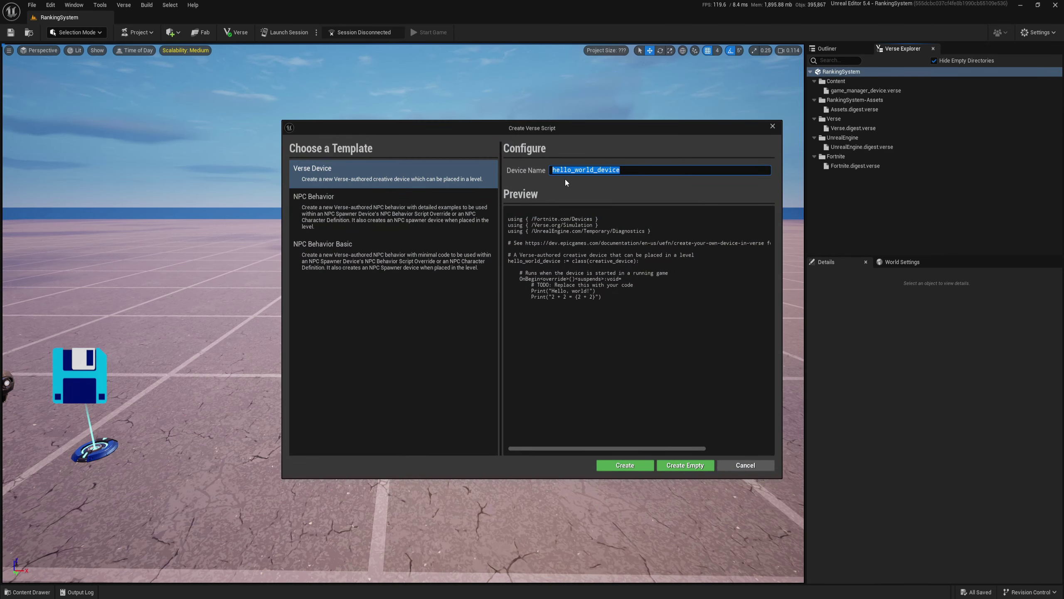
pyautogui.write('cust')
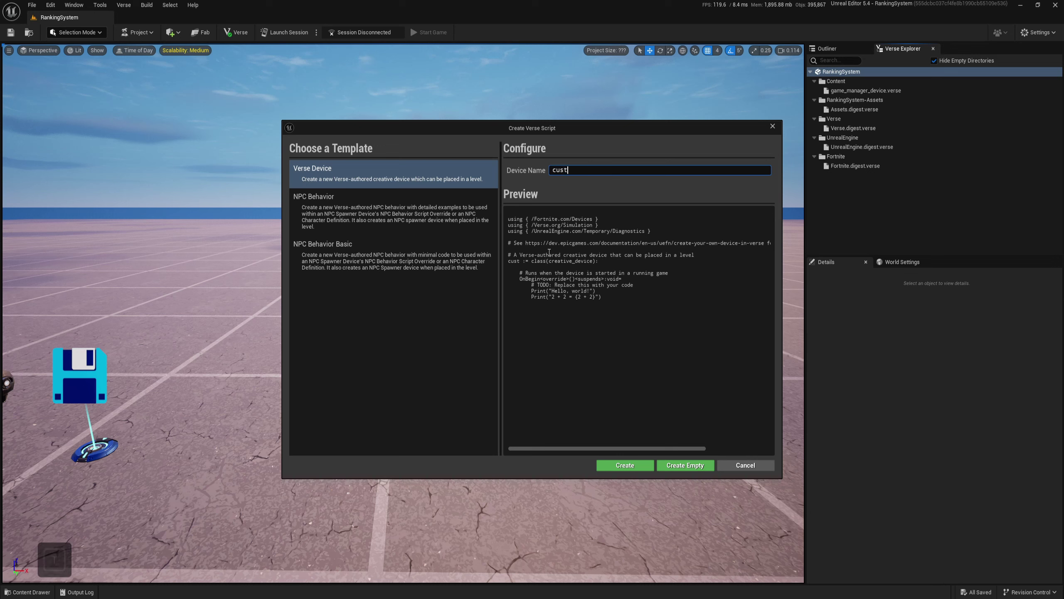
pyautogui.write('om_playerr')
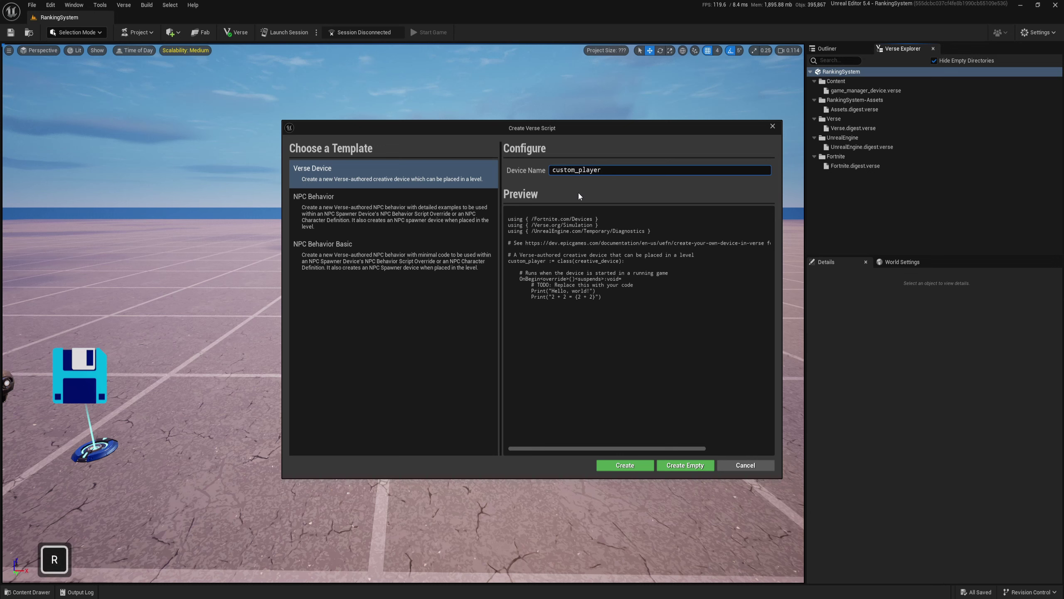
pyautogui.click(685, 464)
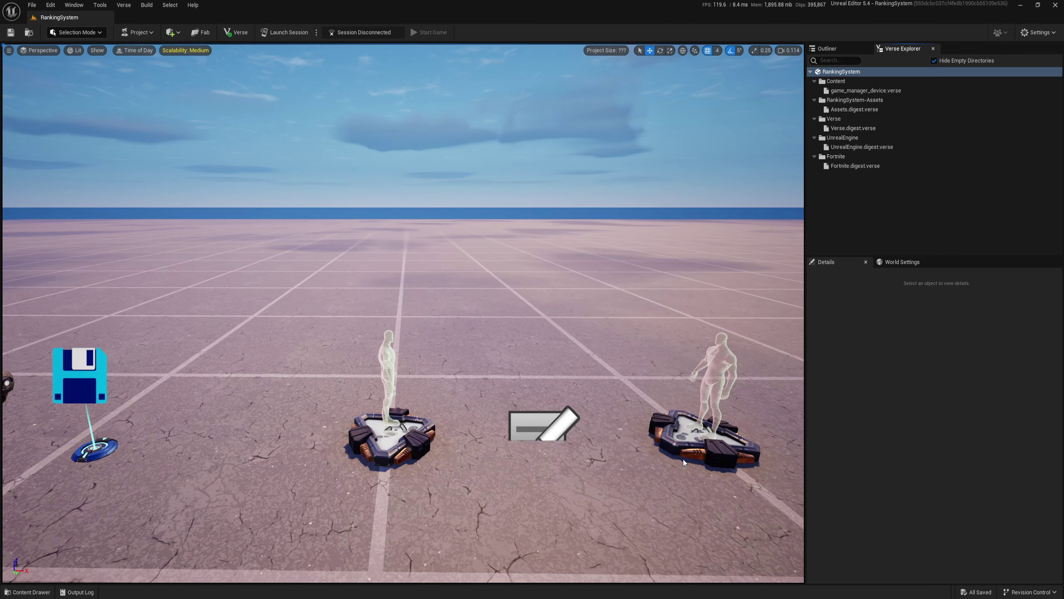
# Step: Switch to Visual Studio Code and open game_manager_device.verse and custom_player.verse side by side as separate editor files
pyautogui.click(231, 34)
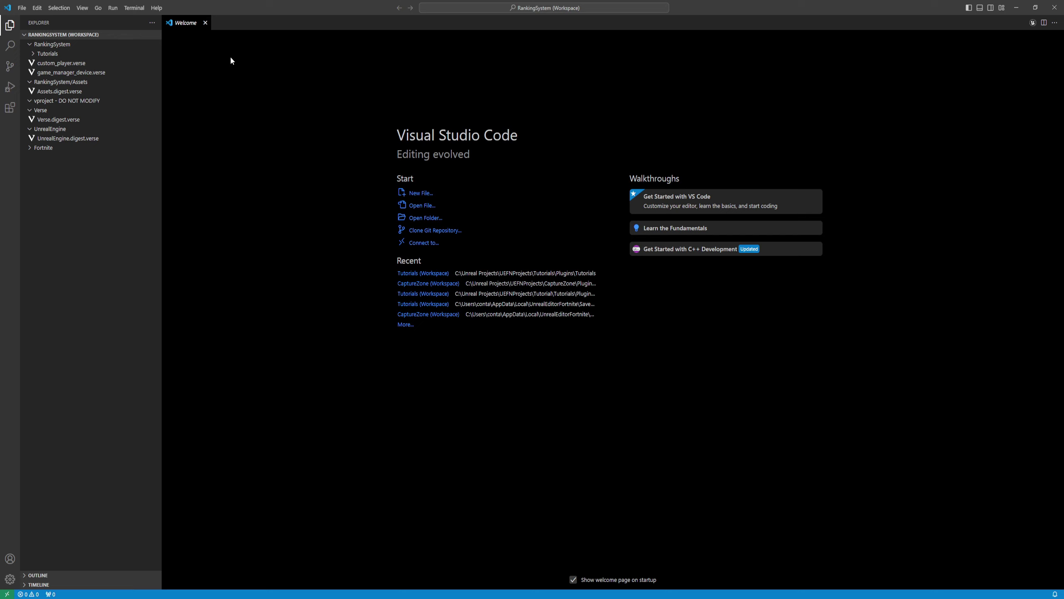
pyautogui.click(61, 72)
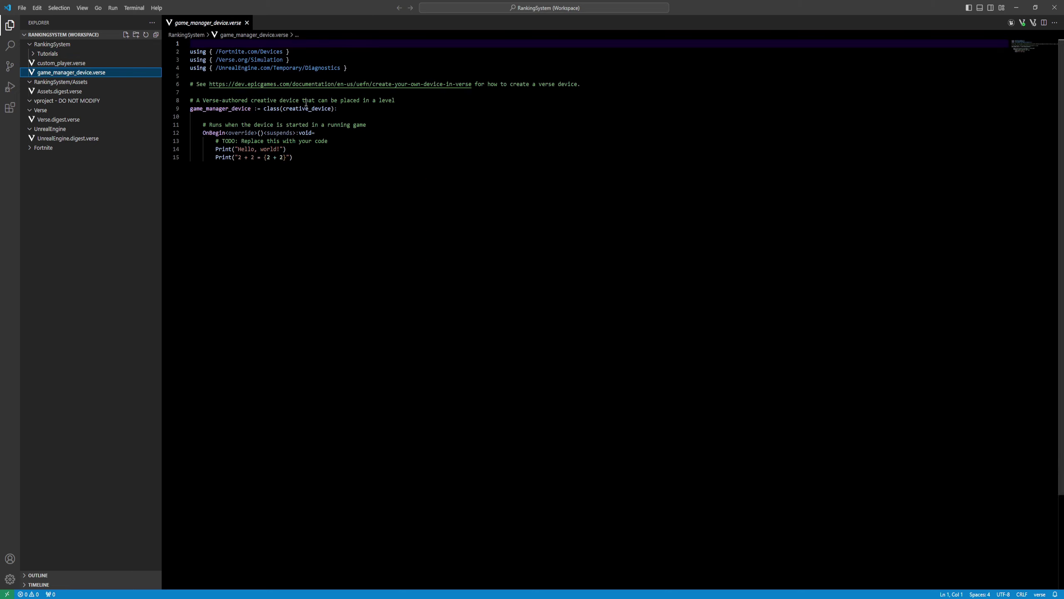
pyautogui.click(63, 64)
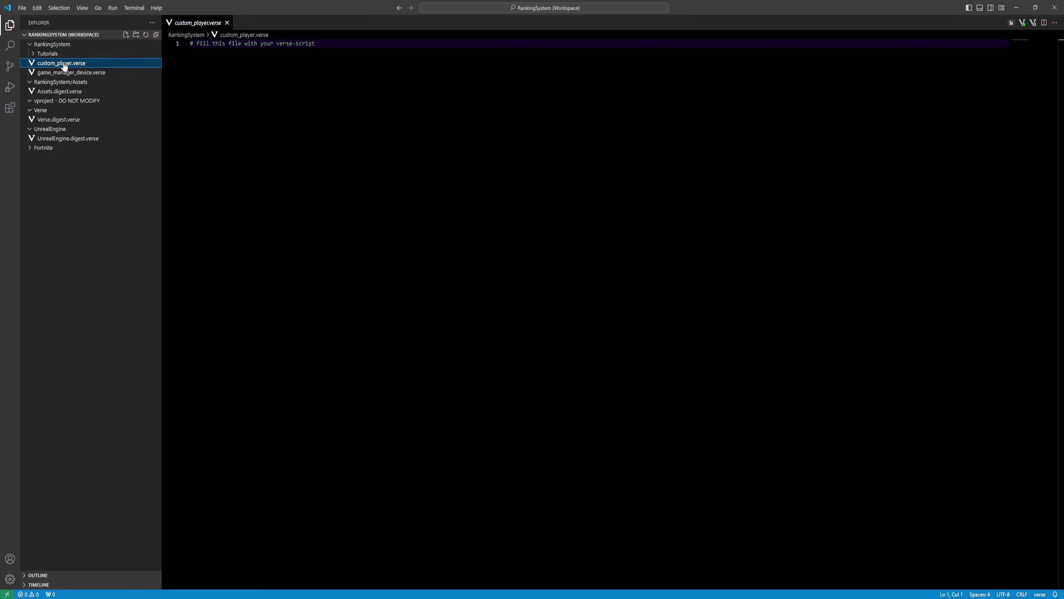
pyautogui.keyDown('ctrl'); pyautogui.click(66, 76); pyautogui.keyUp('ctrl')
pyautogui.click(56, 67)
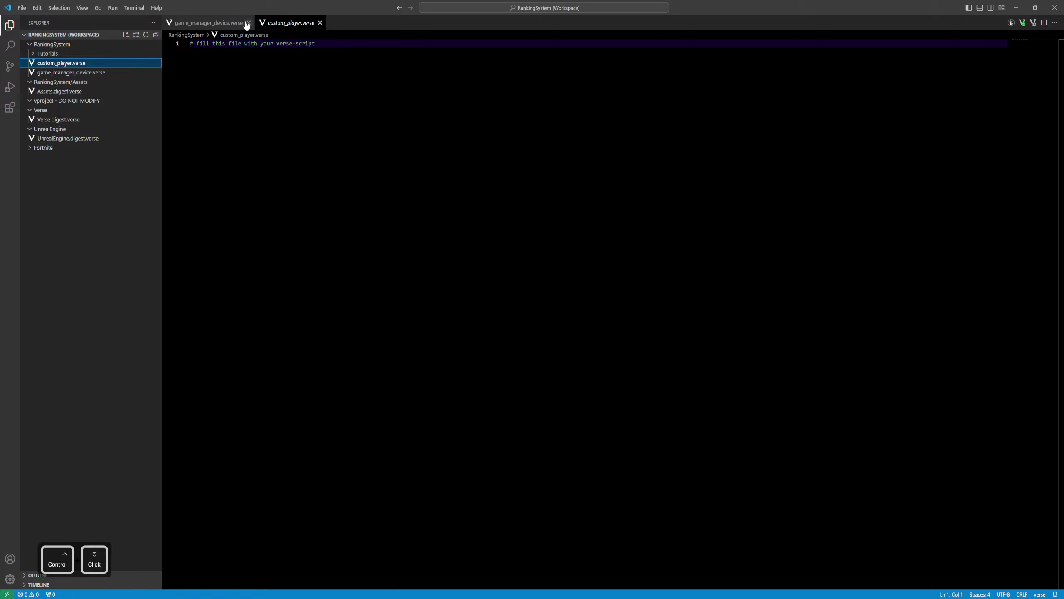
# Step: Delete the placeholder comment from custom_player.verse and save the empty file
pyautogui.moveTo(318, 43); pyautogui.dragTo(190, 43)
pyautogui.press('Delete')
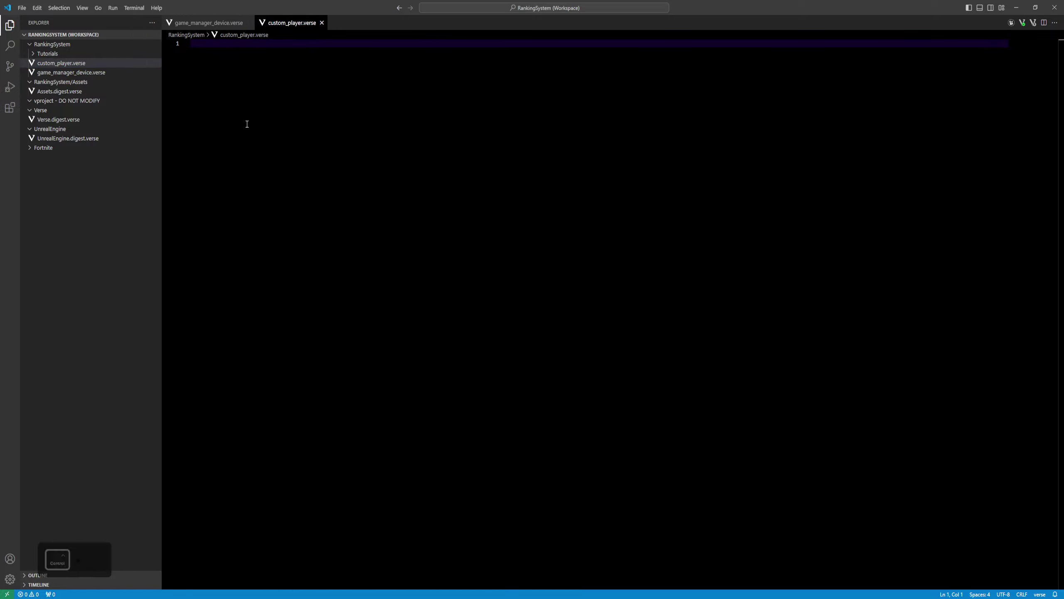
pyautogui.hotkey('ctrl', 's')
# Step: Strip the template comments from game_manager_device.verse, replace the Print lines in OnBegin with "block:", and save the file
pyautogui.click(214, 27)
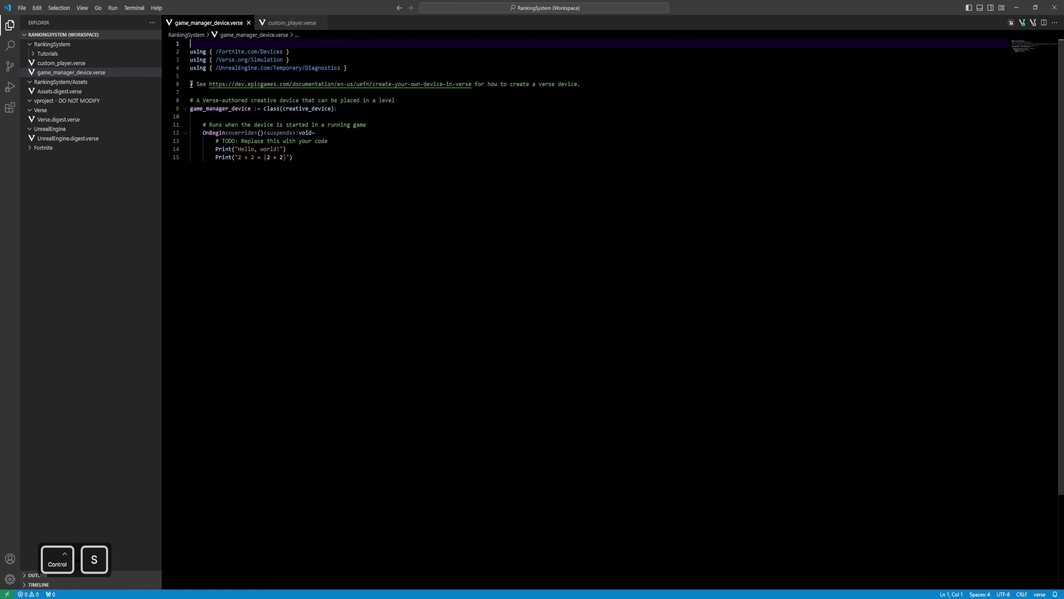
pyautogui.moveTo(191, 84); pyautogui.dragTo(305, 142)
pyautogui.press('Delete')
pyautogui.press('Delete')
pyautogui.press('Delete')
pyautogui.write('block:')
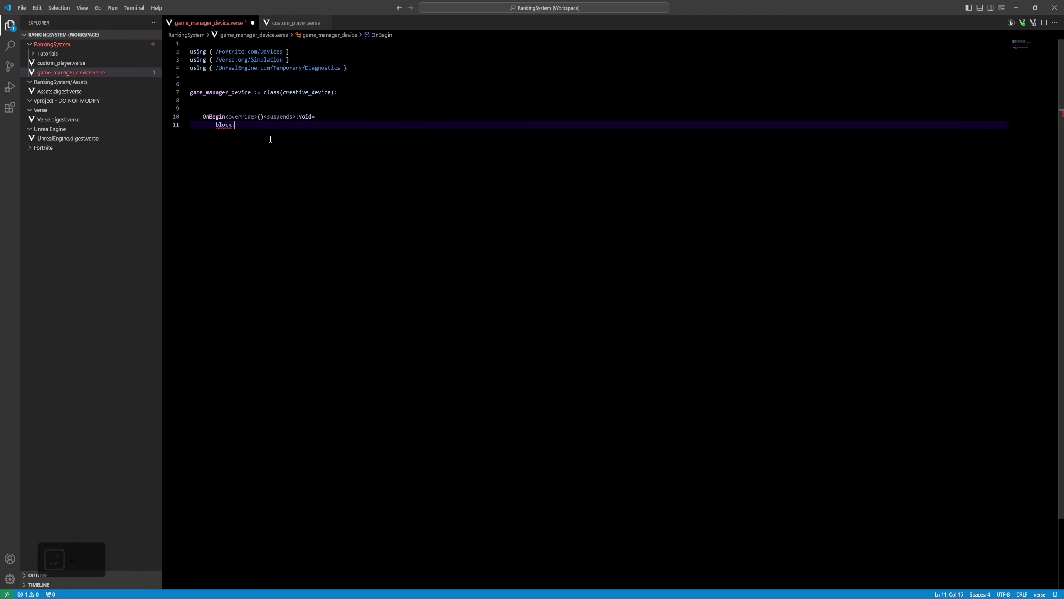
pyautogui.hotkey('ctrl', 's')
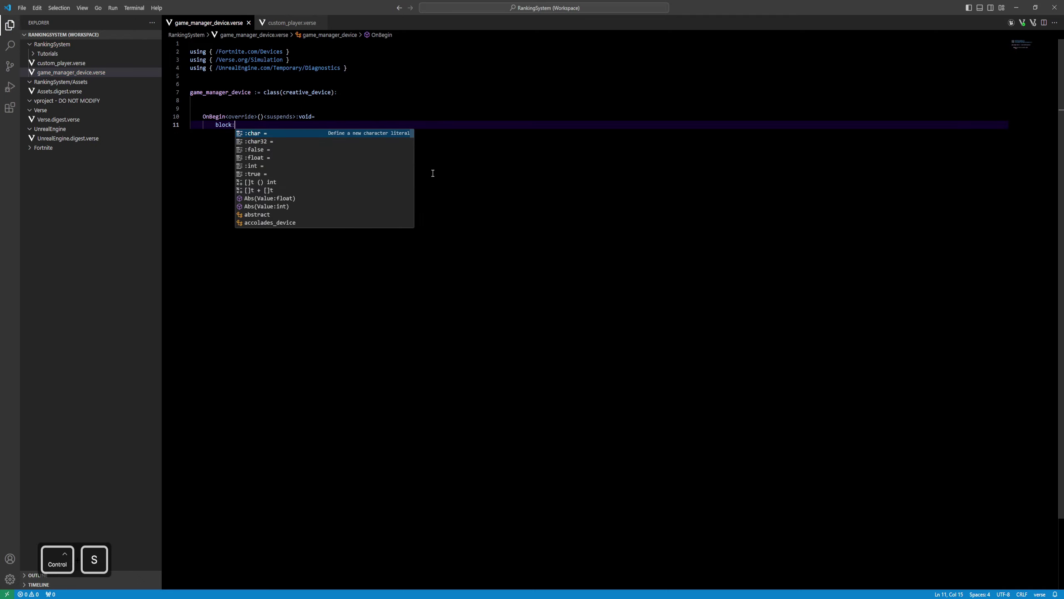
pyautogui.press('Escape')
pyautogui.hotkey('ctrl', '=')
pyautogui.hotkey('ctrl', '=')
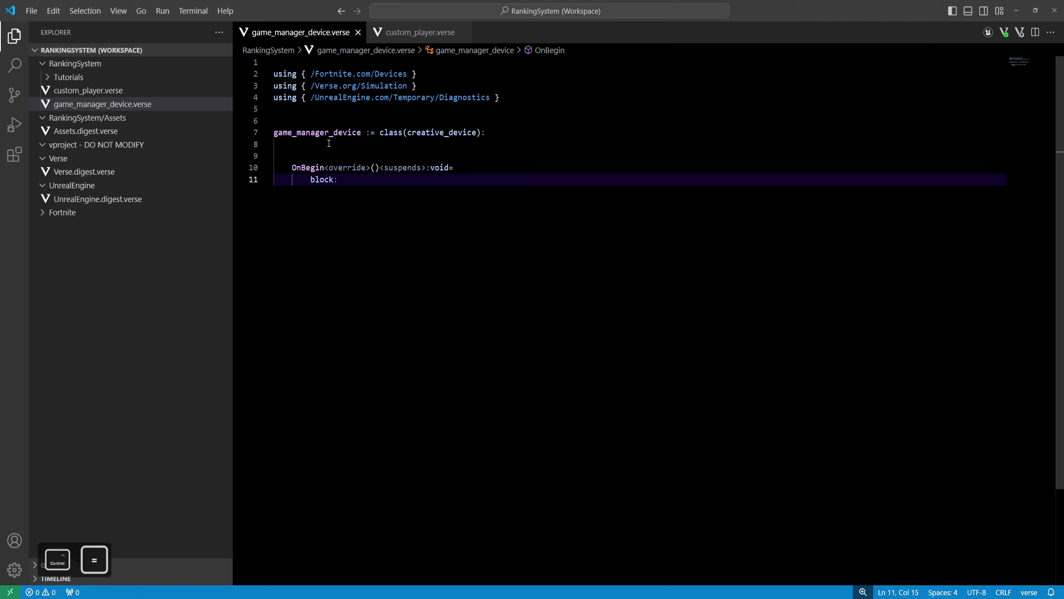